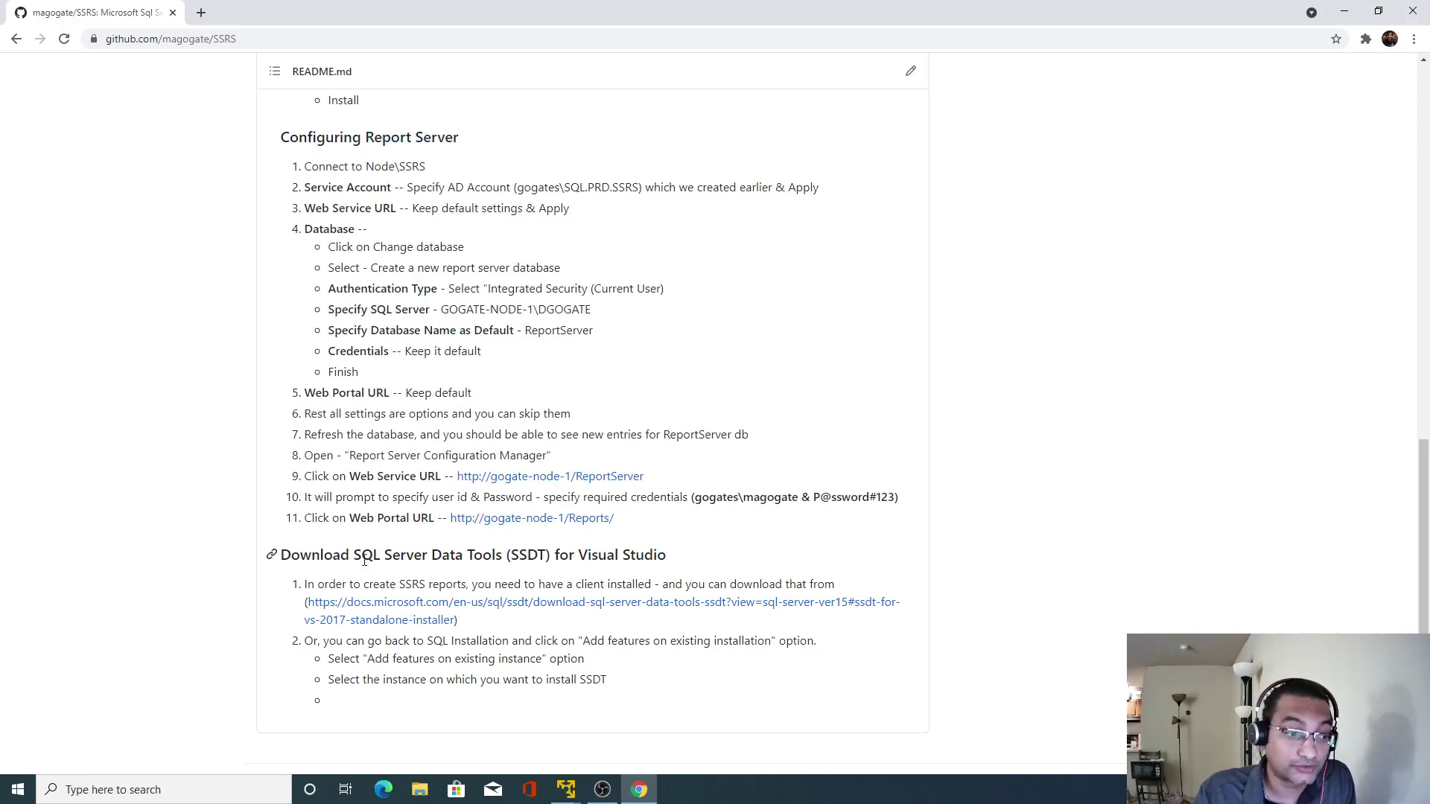
Open Microsoft's SSDT download docs from the README's Download SSDT link in a new tab
drag(356, 556, 492, 560)
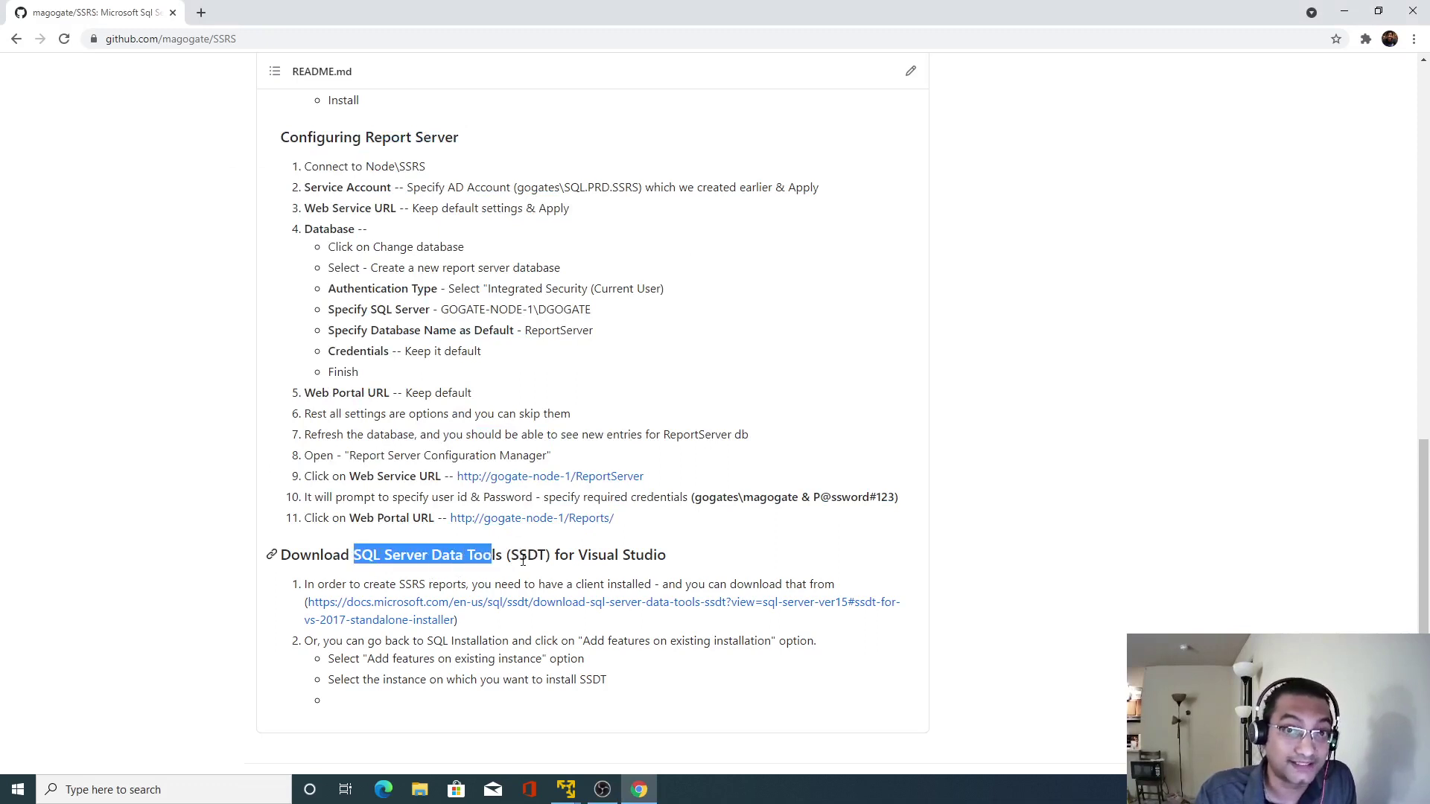
double_click(523, 559)
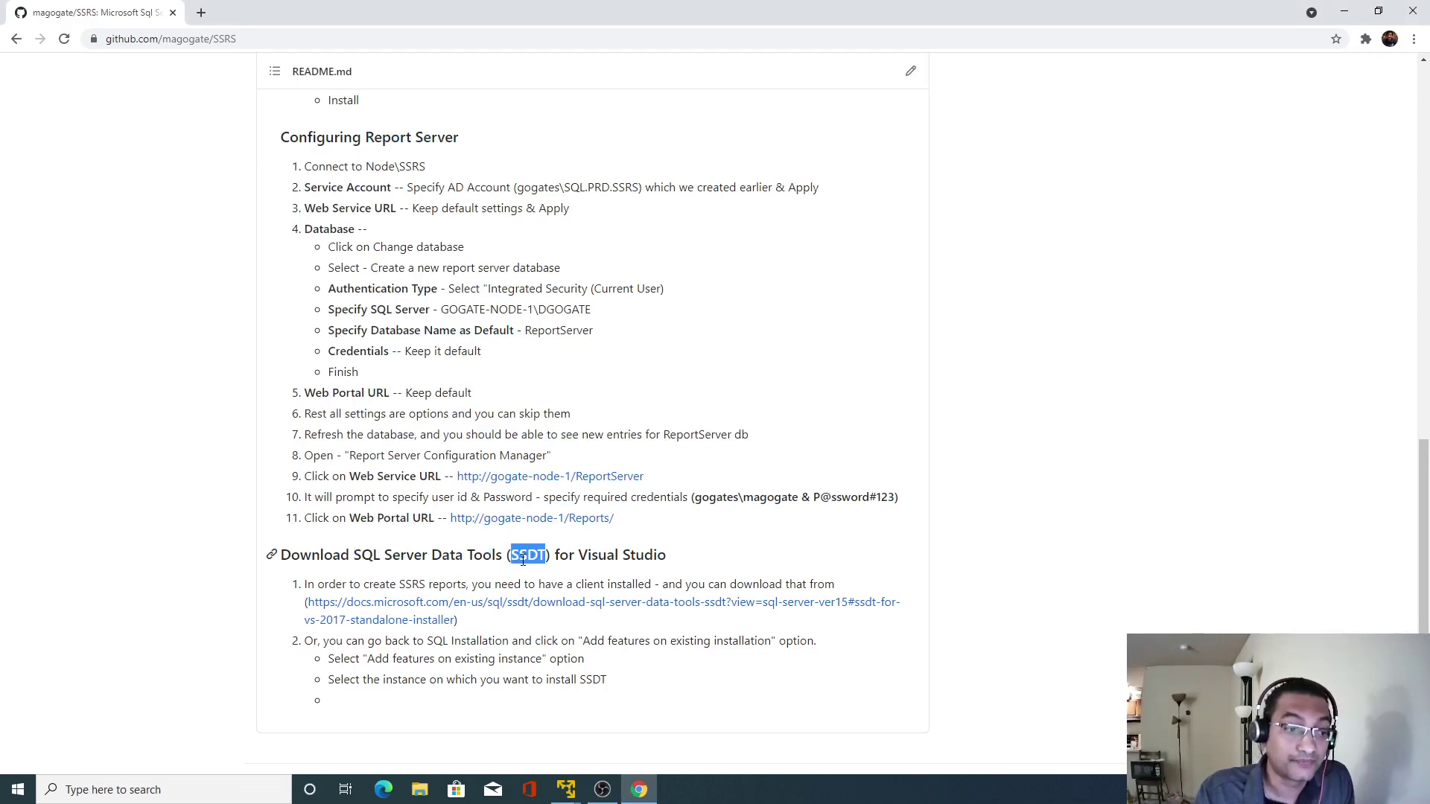
click(789, 557)
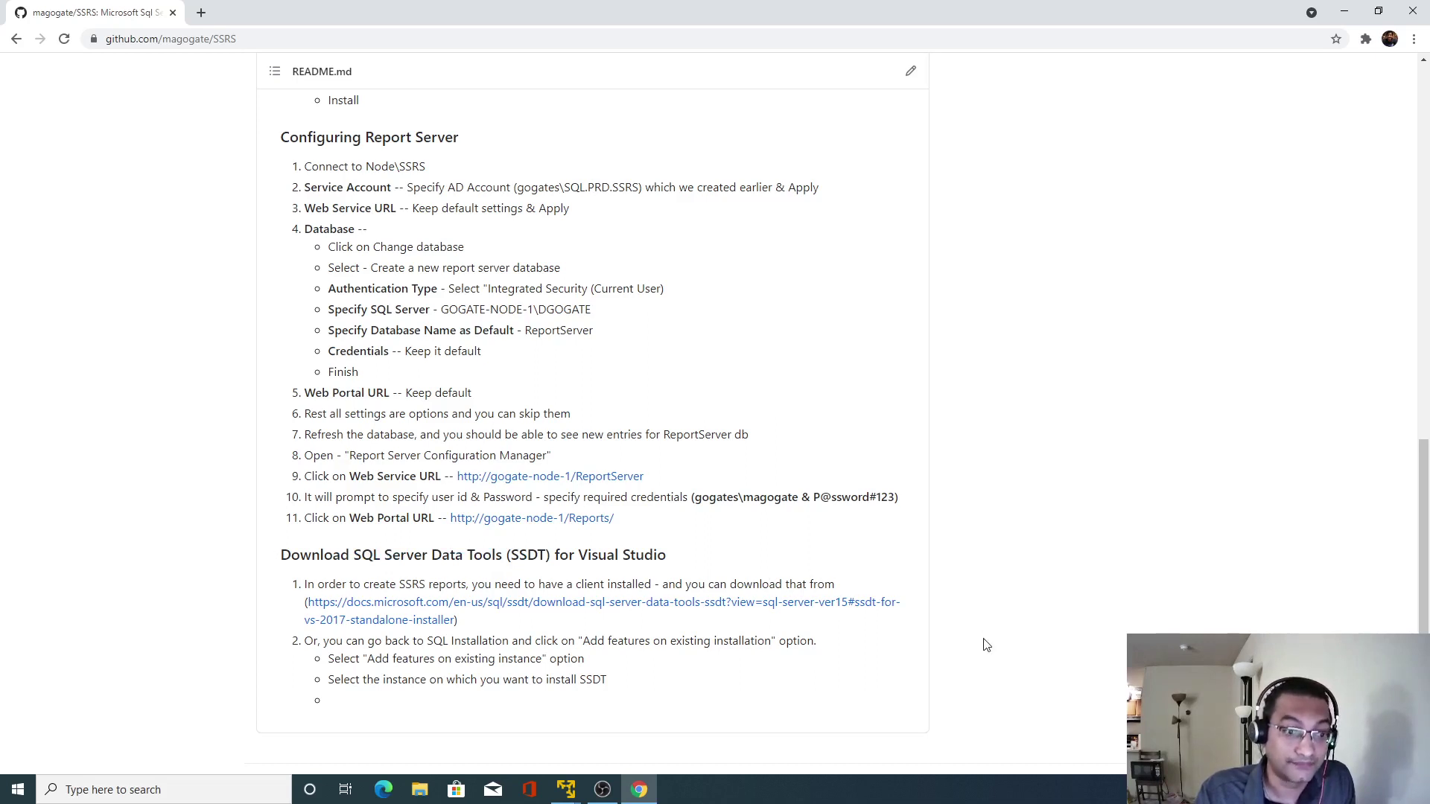
scroll(983, 642, down, 1)
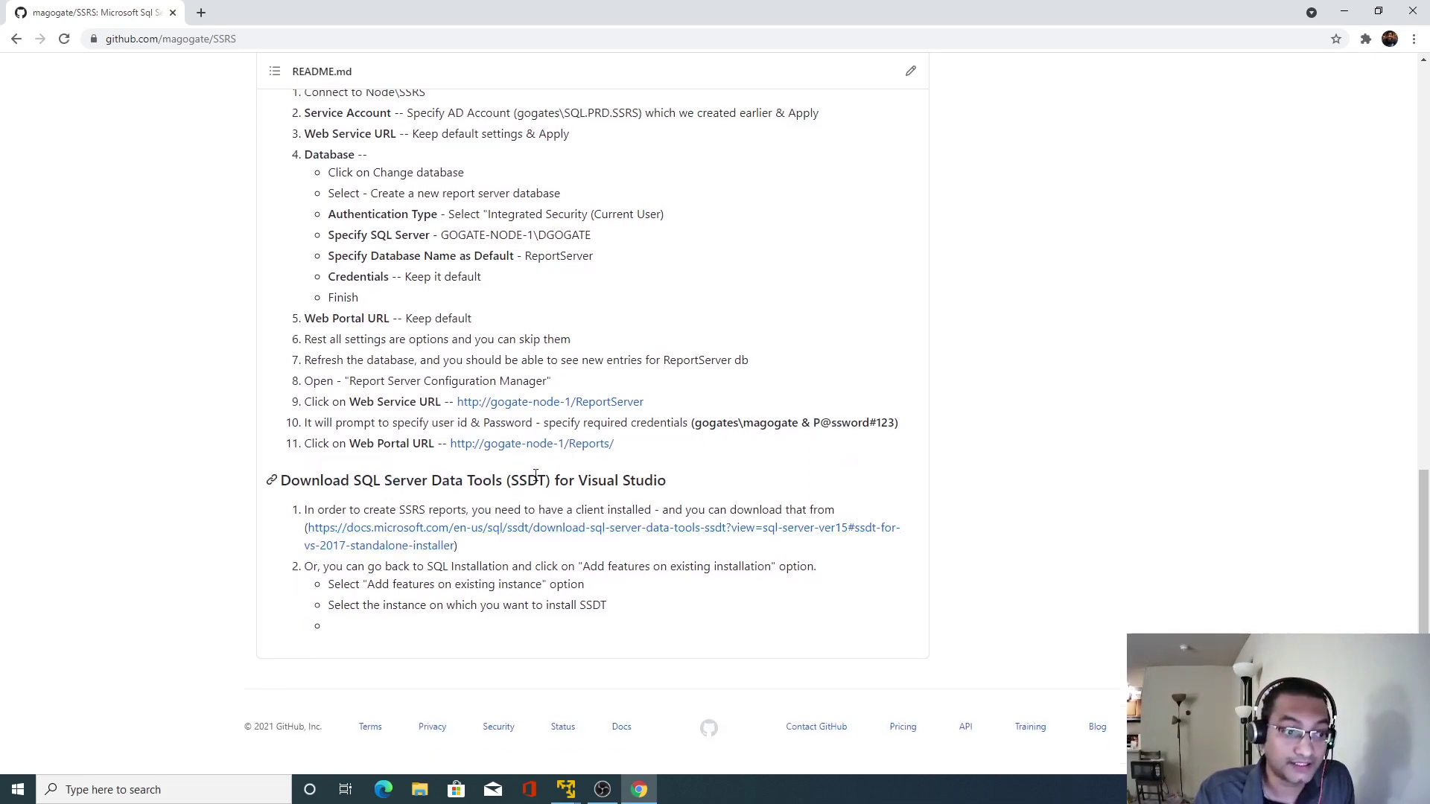
click(598, 534)
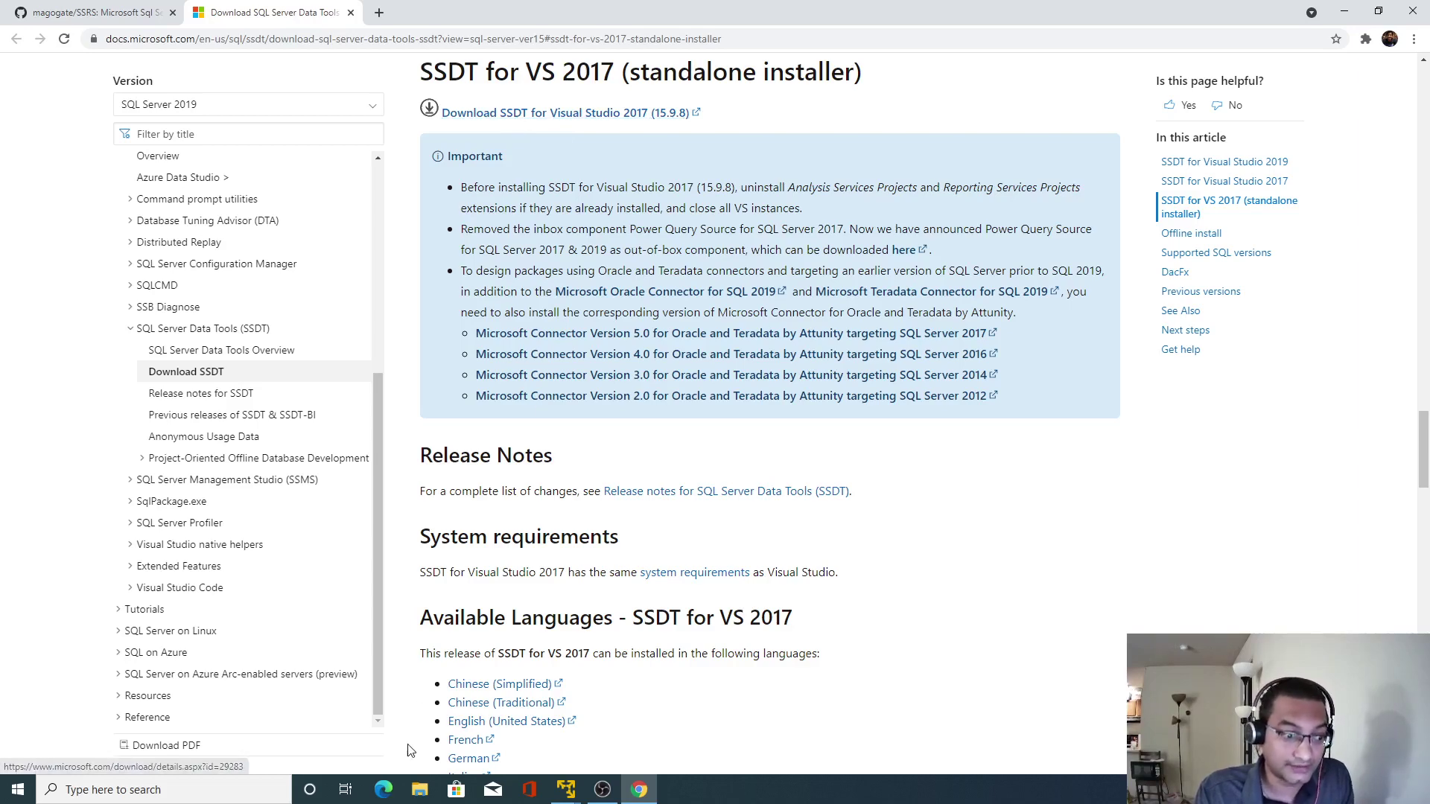
Locate and select SSDT-Setup-ENU.exe in G:\Softwares on the Softwares (G:) drive
click(422, 790)
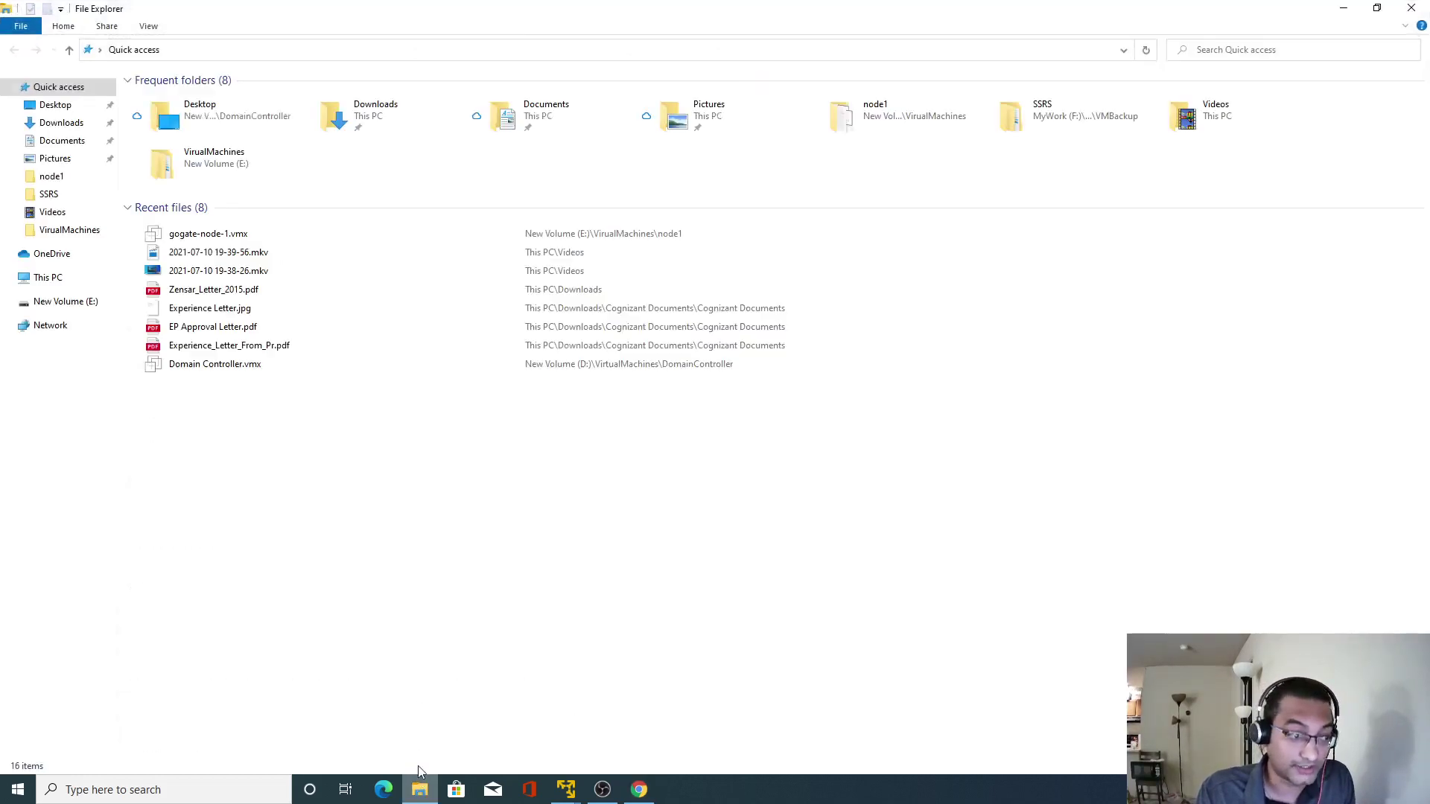
click(68, 308)
click(44, 278)
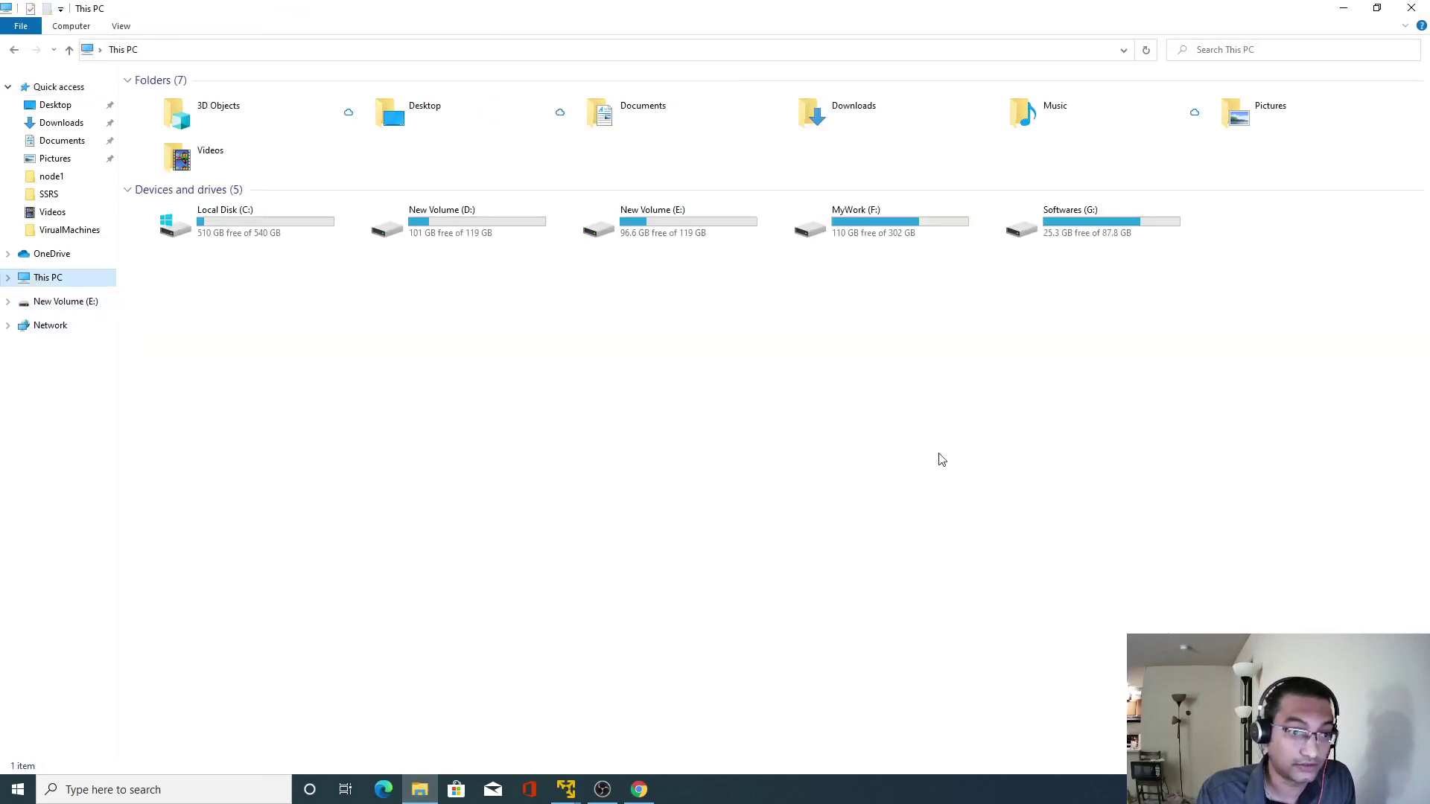
double_click(1056, 229)
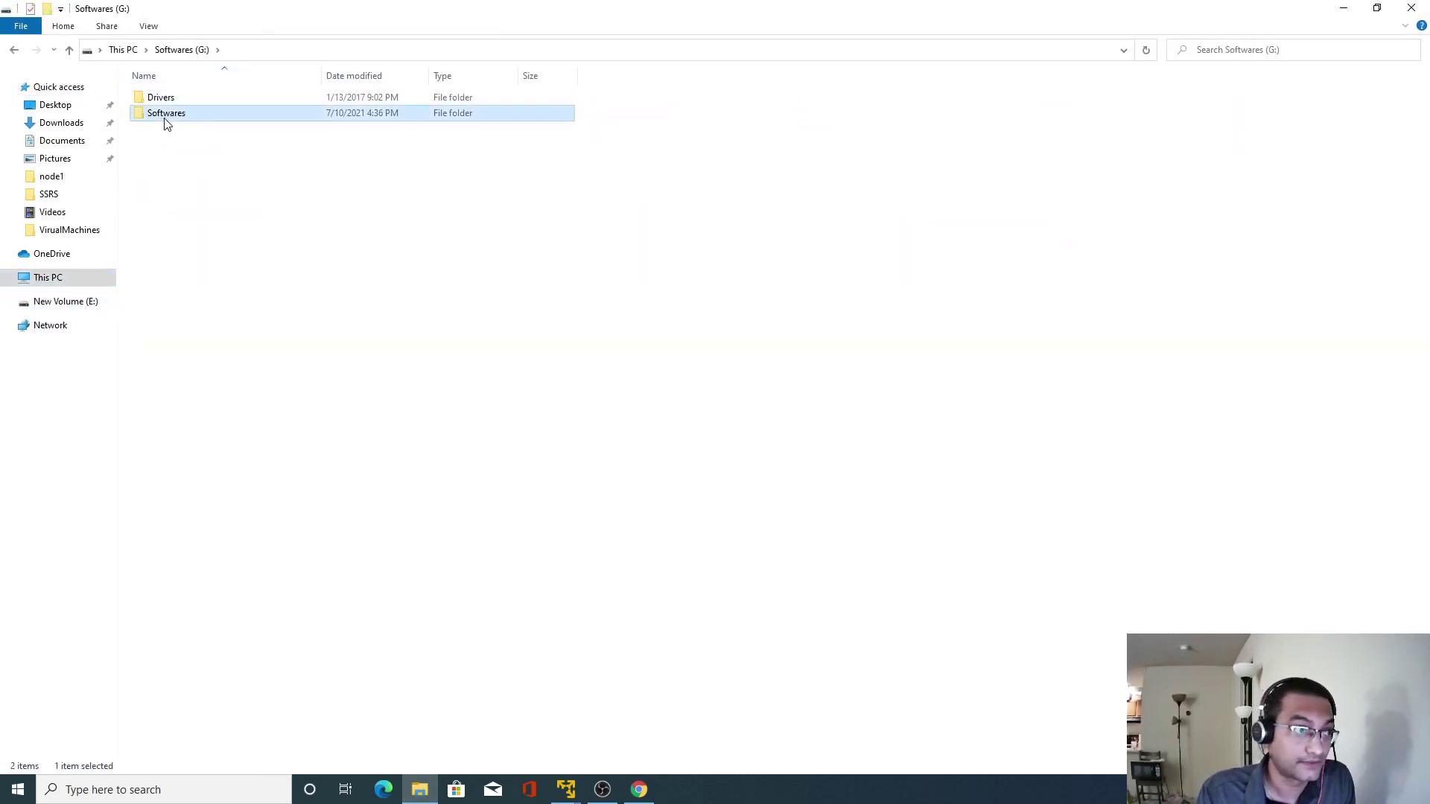
double_click(166, 114)
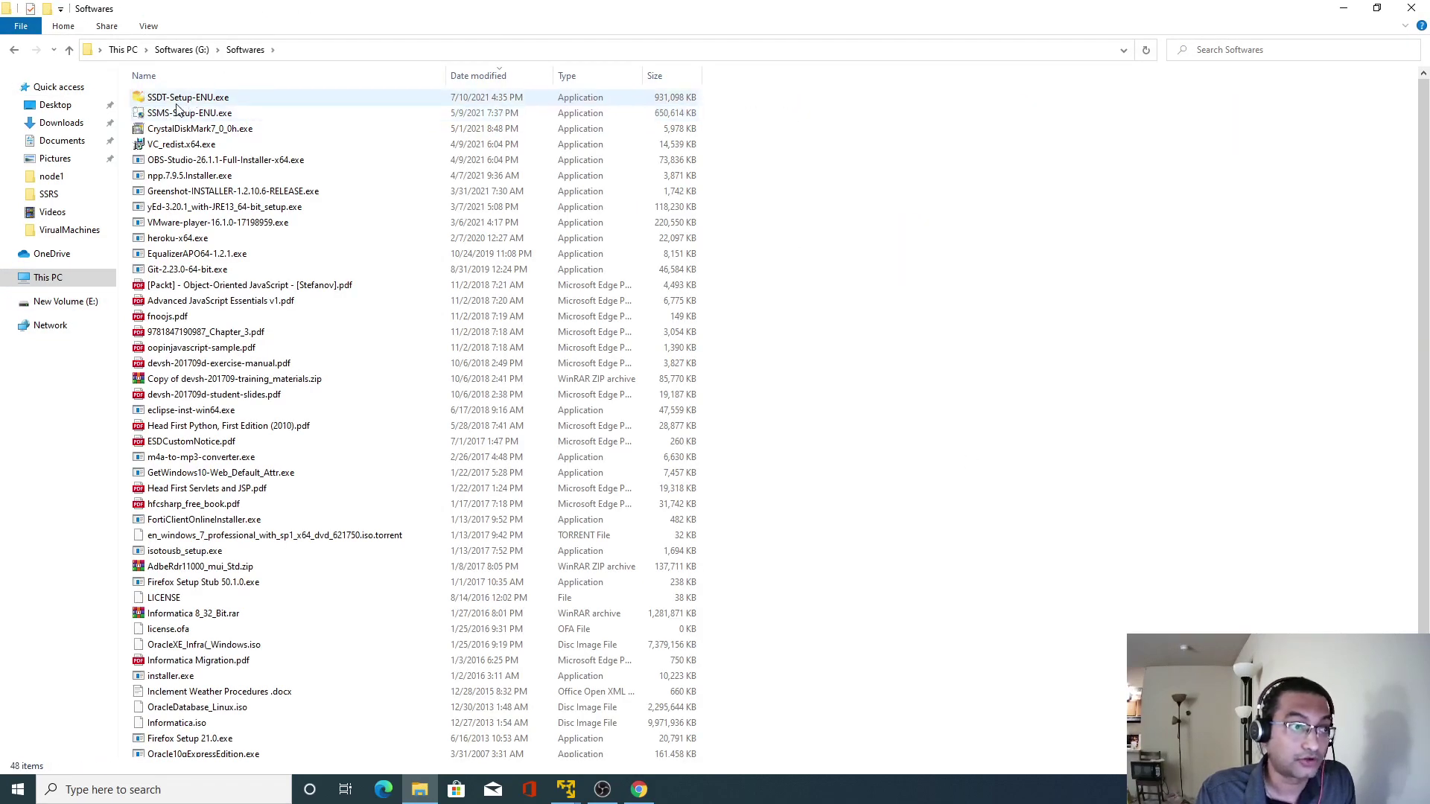
click(179, 102)
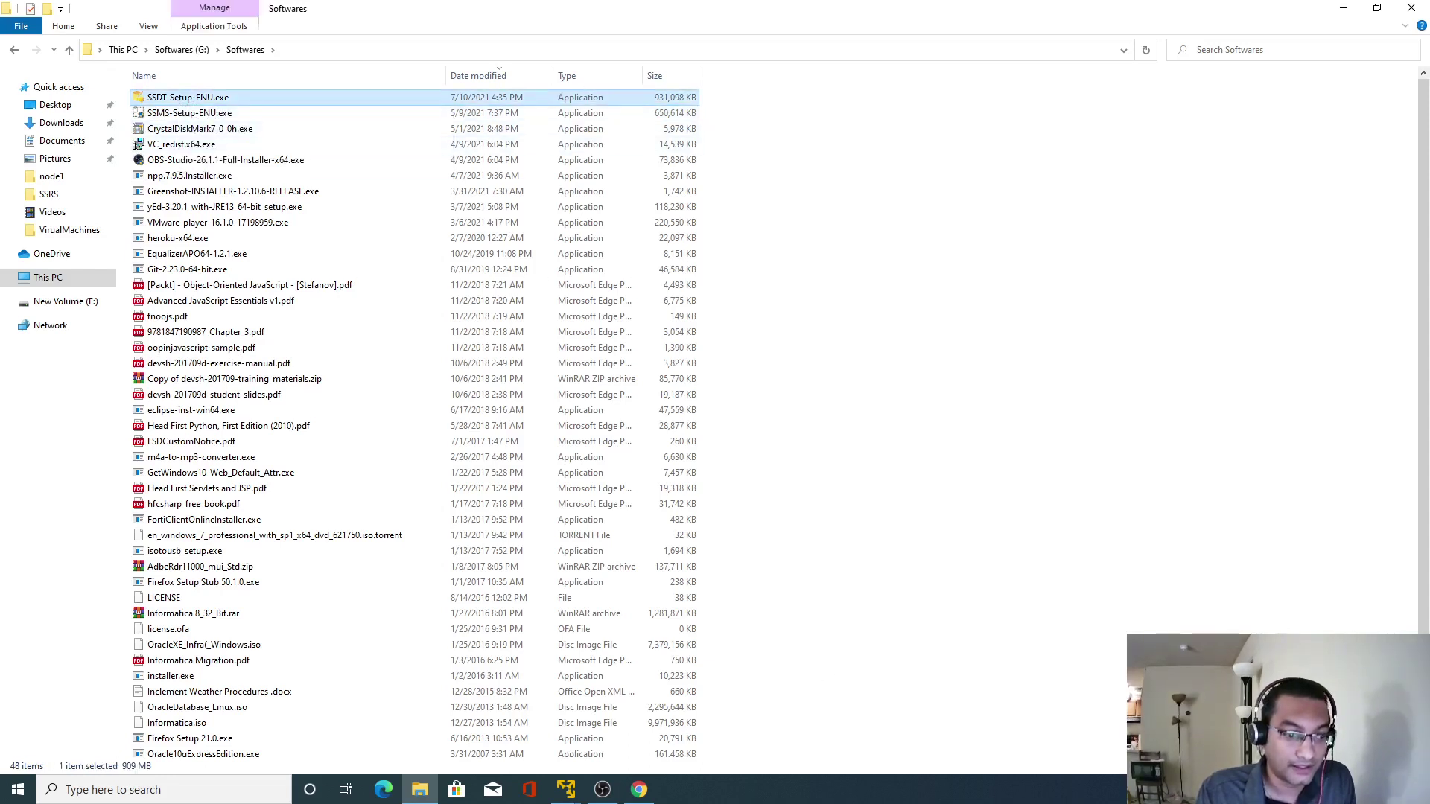
click(568, 792)
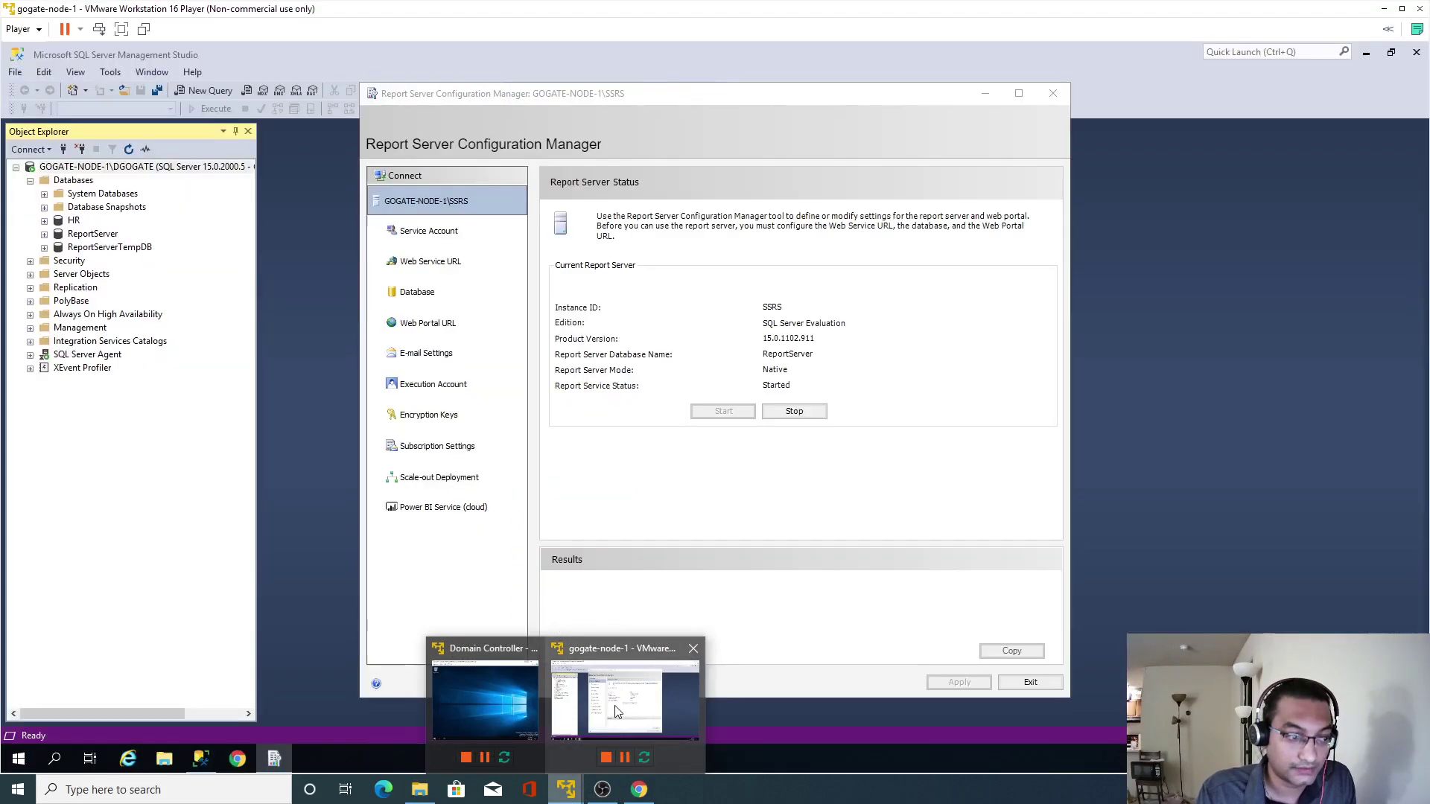
Paste SSDT-Setup-ENU into the VM's C:\Software folder, the SQL Server ISO's location, then minimize Explorer
click(614, 704)
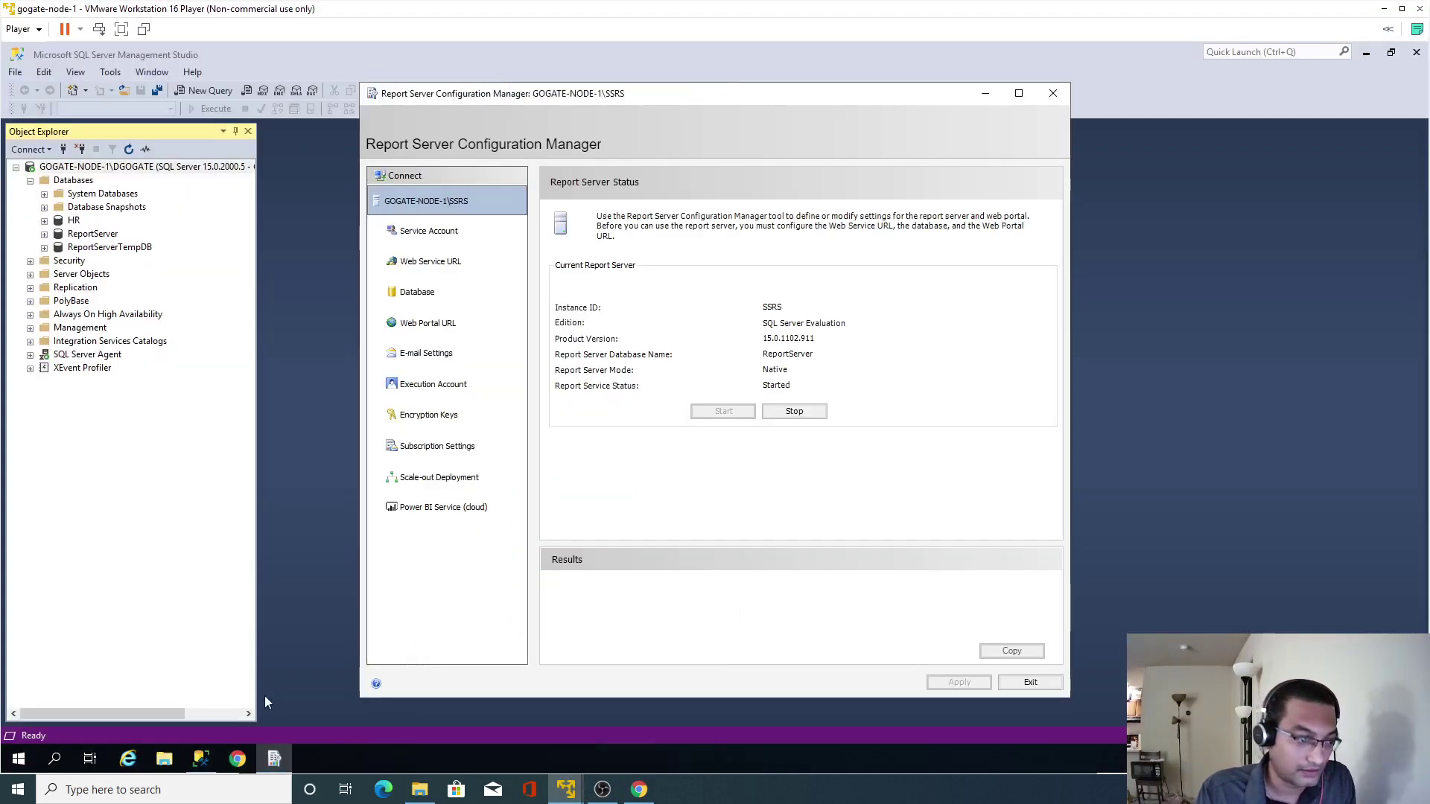
click(164, 759)
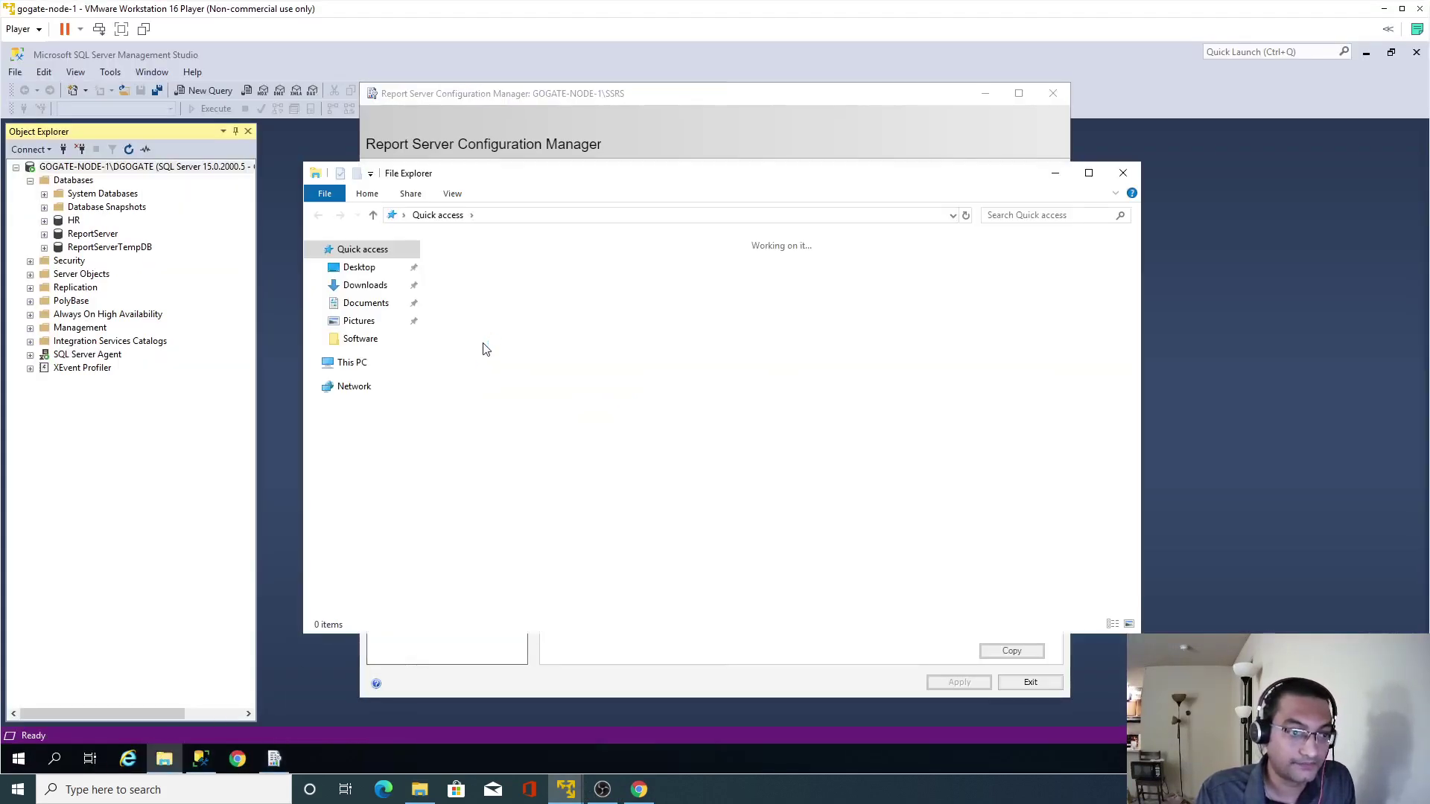
right_click(513, 397)
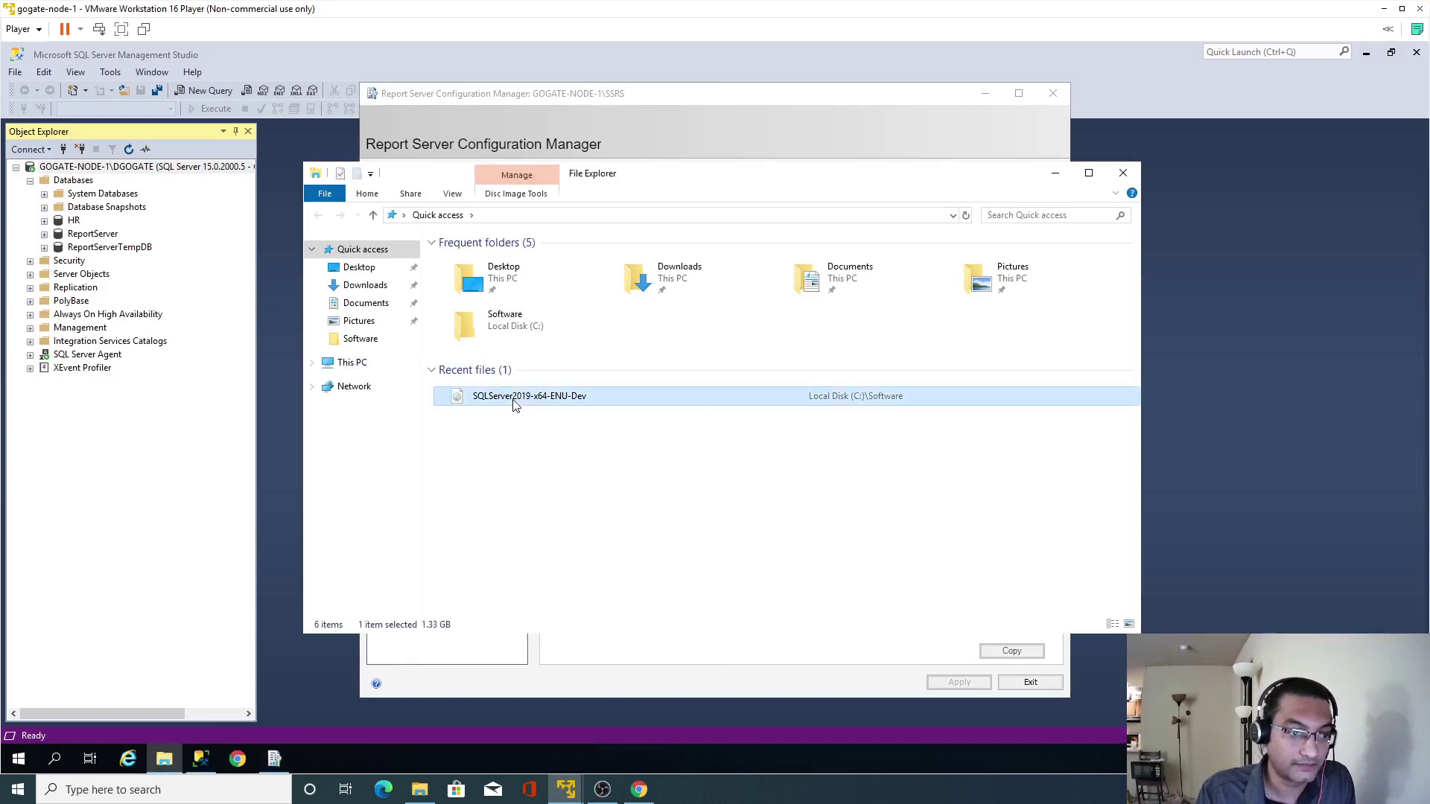
click(559, 579)
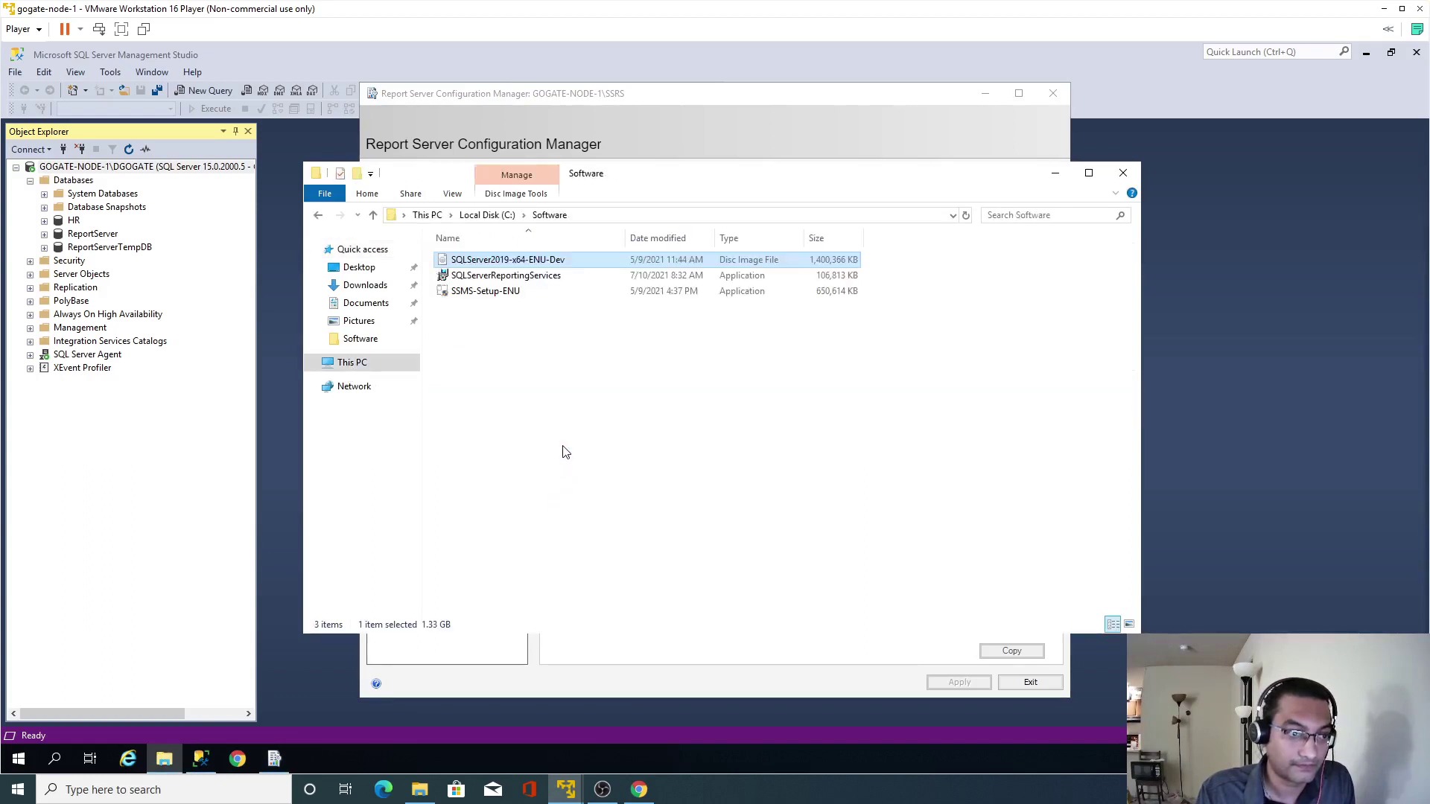
key(ctrl+v)
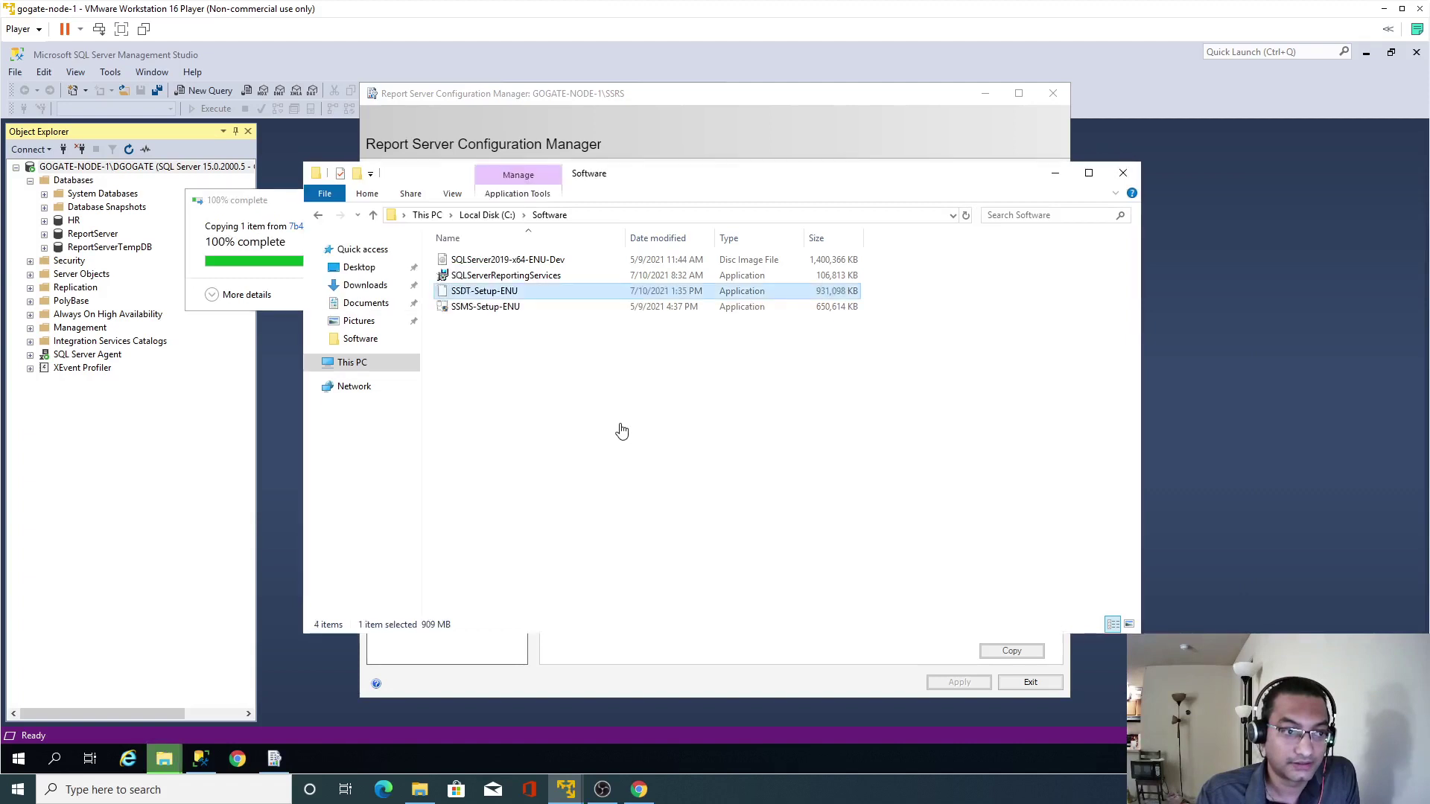
click(1054, 176)
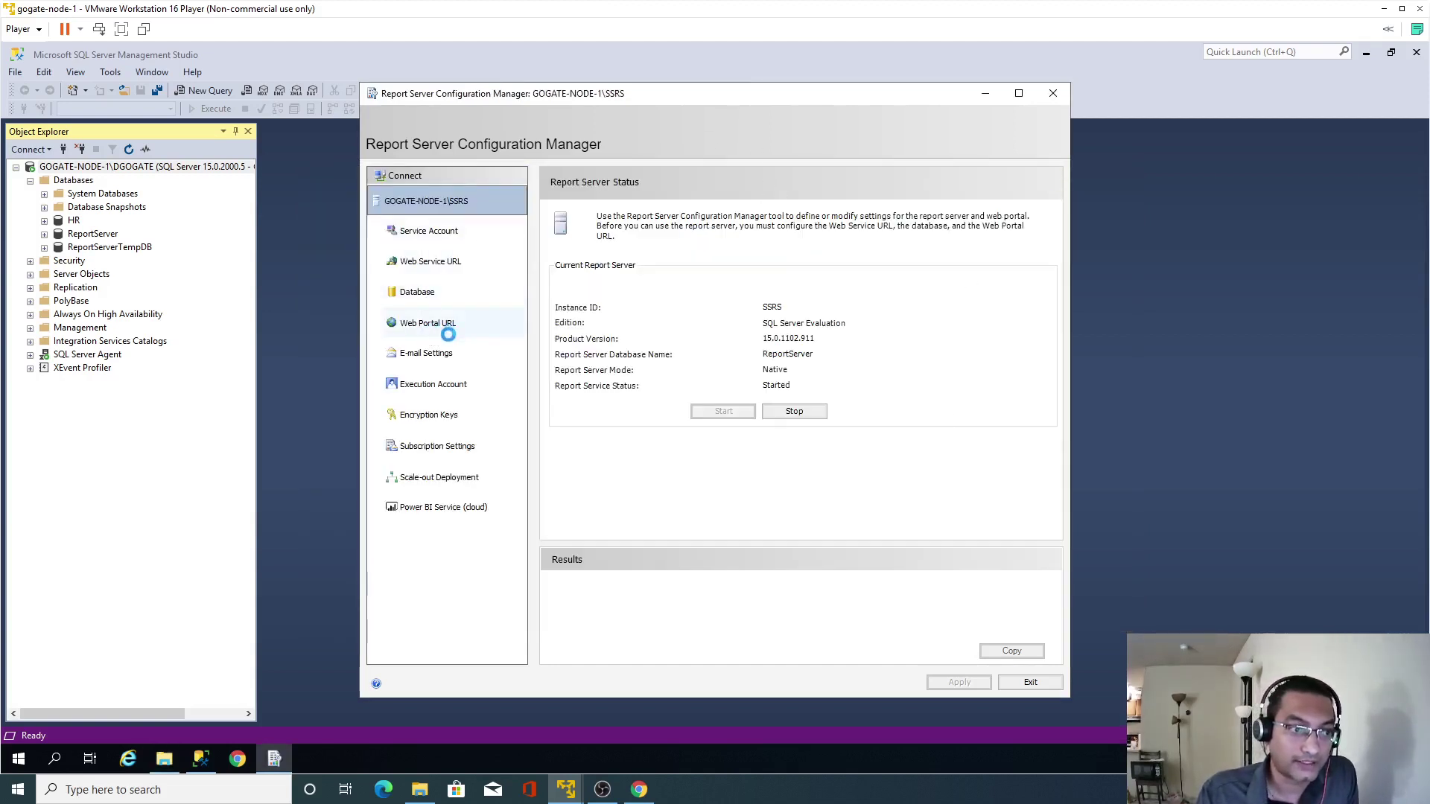
click(444, 327)
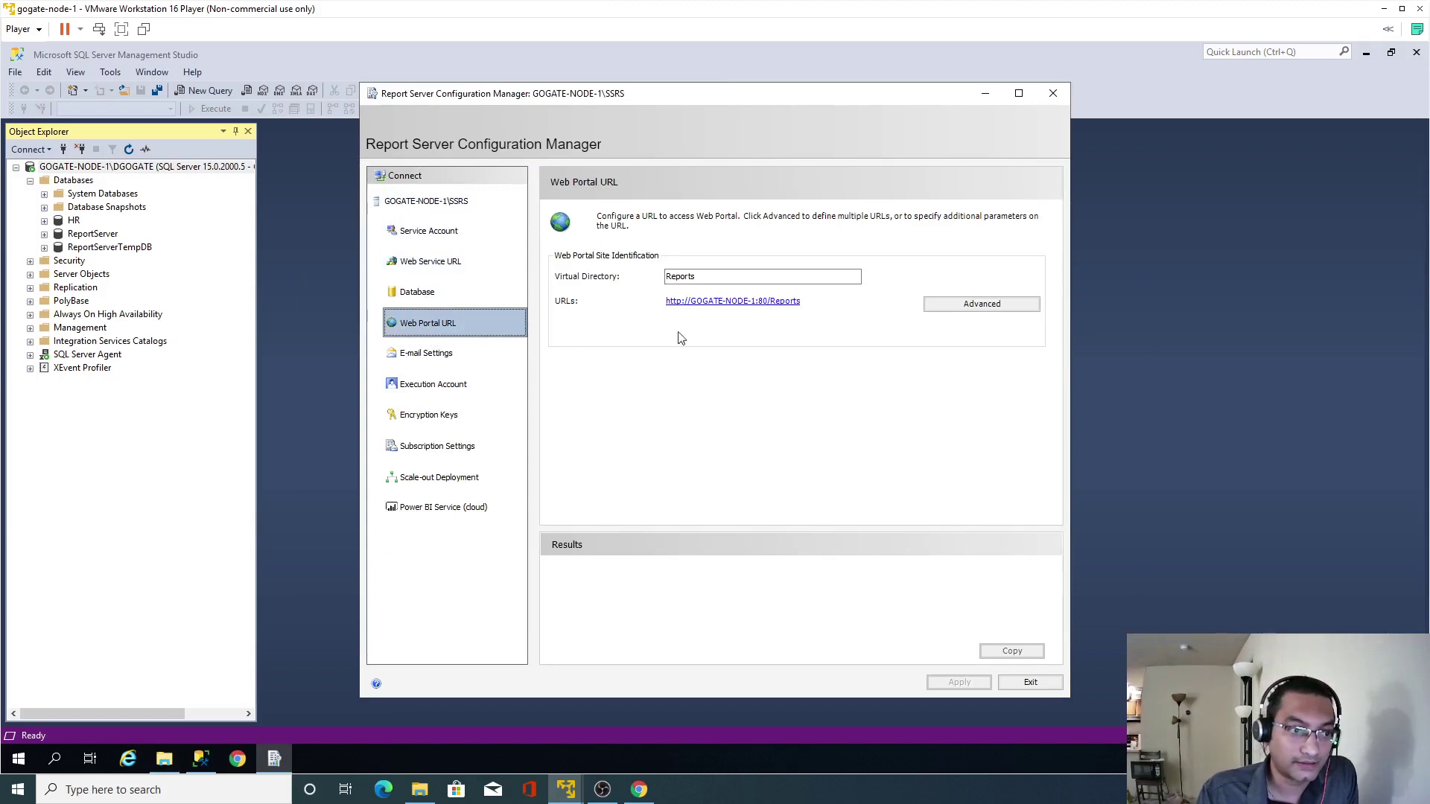
click(776, 300)
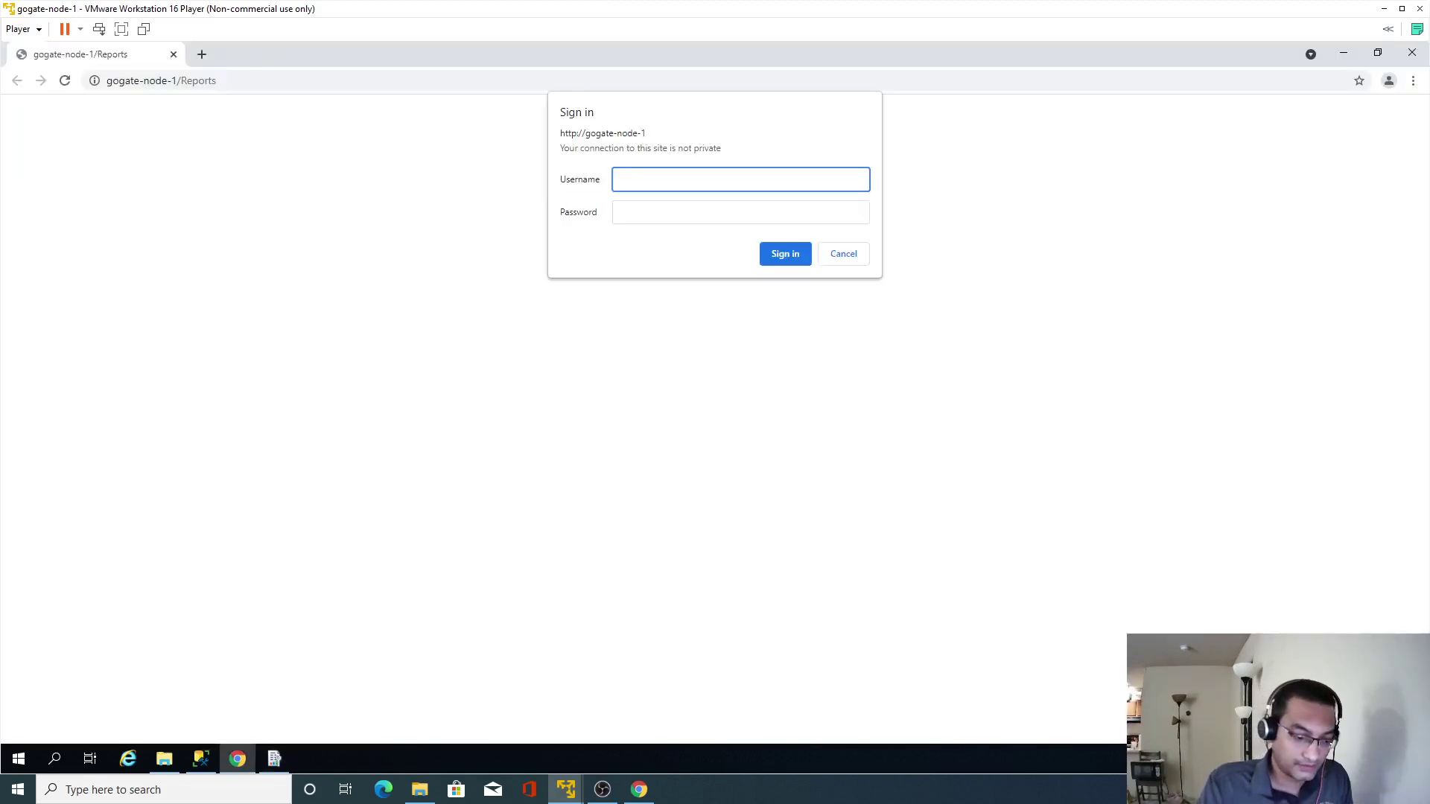
Sign in to the web portal with the domain account and let the browser save the password
text(gogates\mgogate)
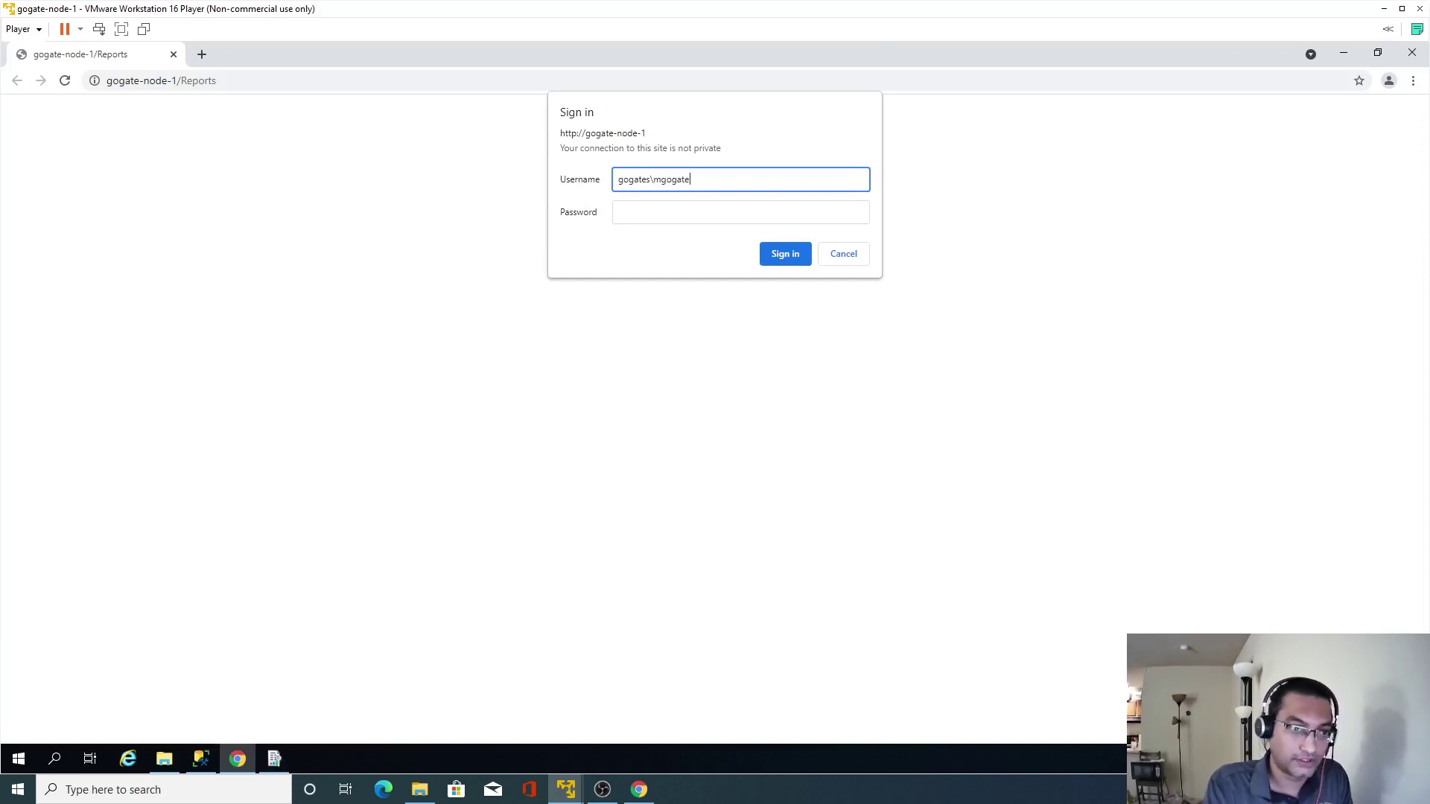
key(Tab)
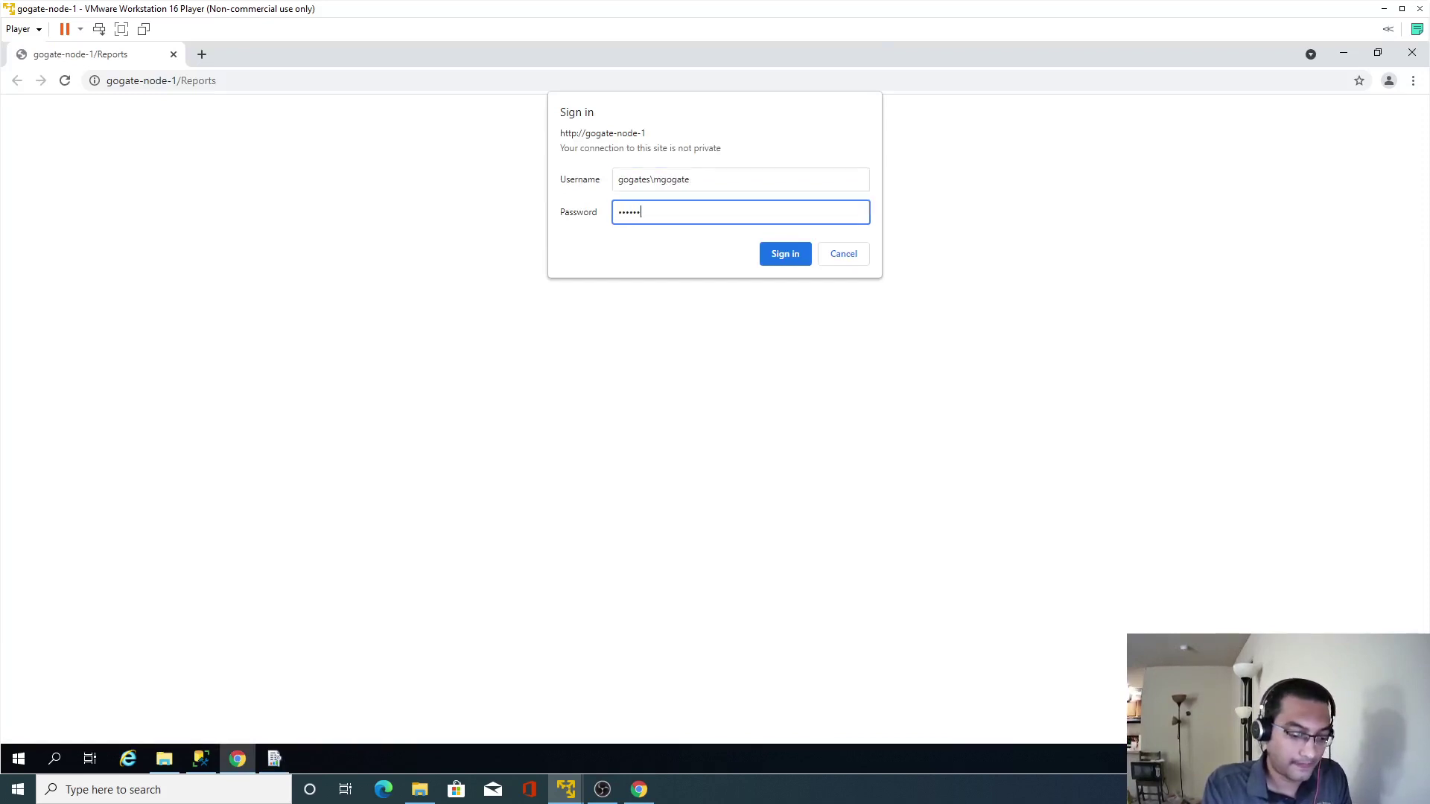
key(Return)
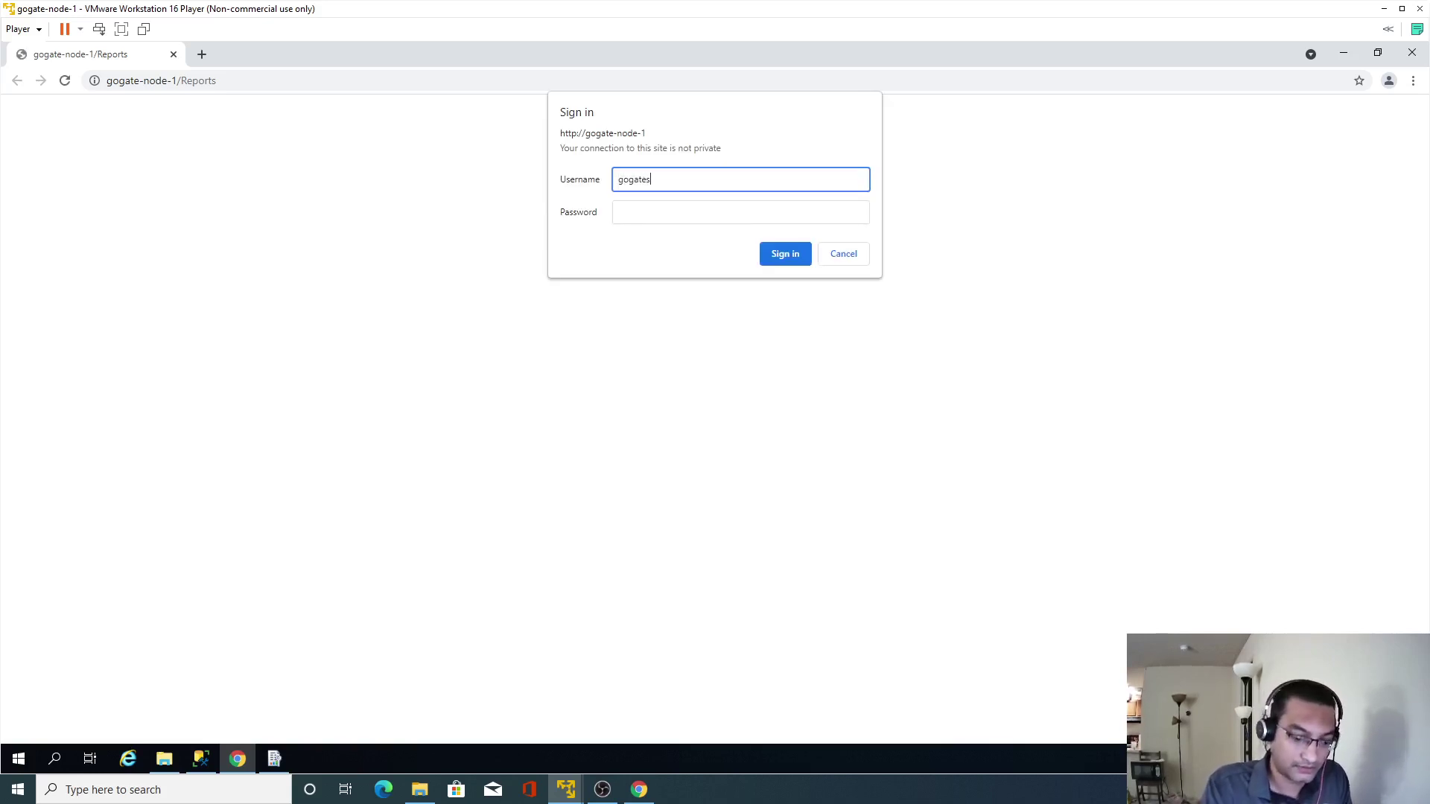
text(gogates\magogate)
key(Tab)
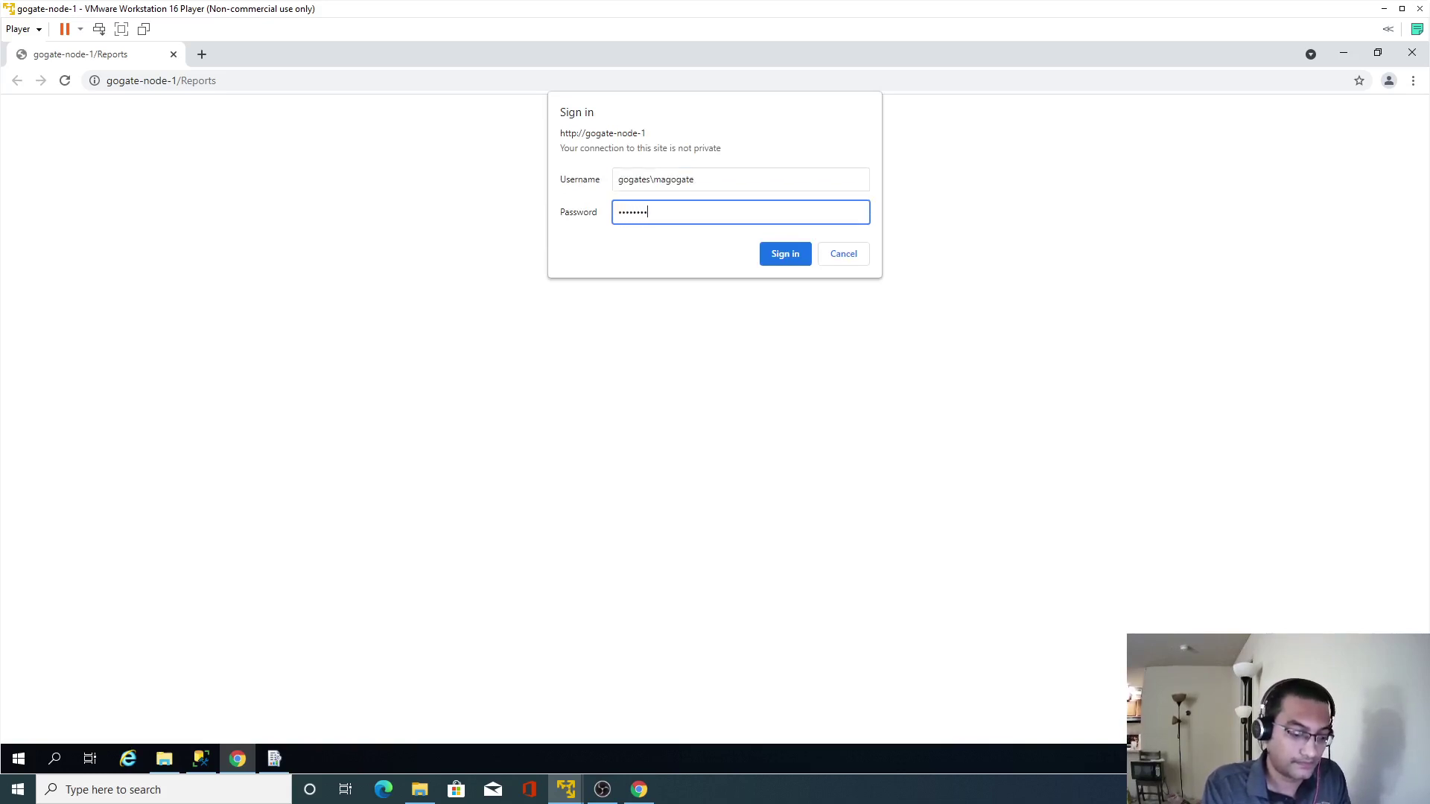
key(Return)
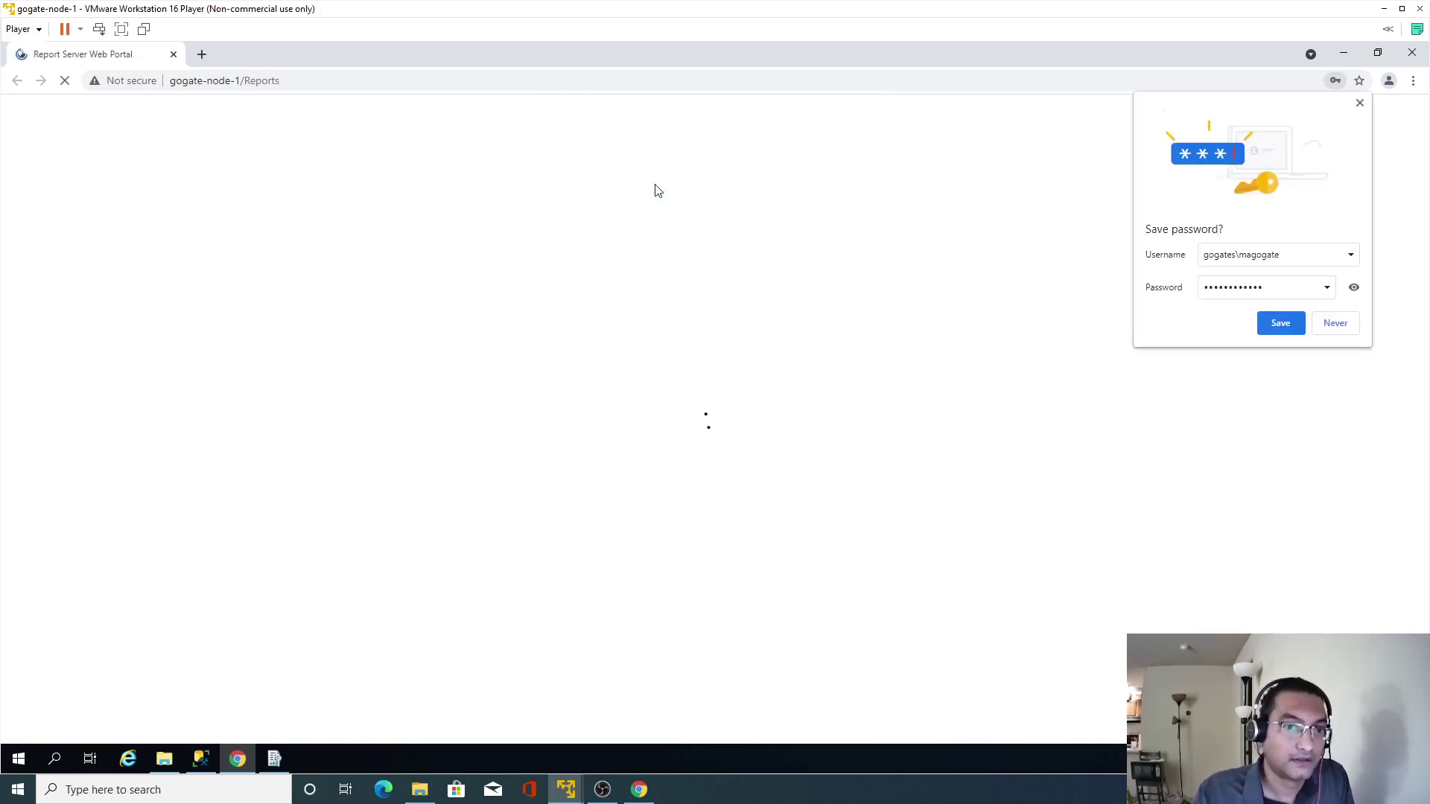
click(1281, 324)
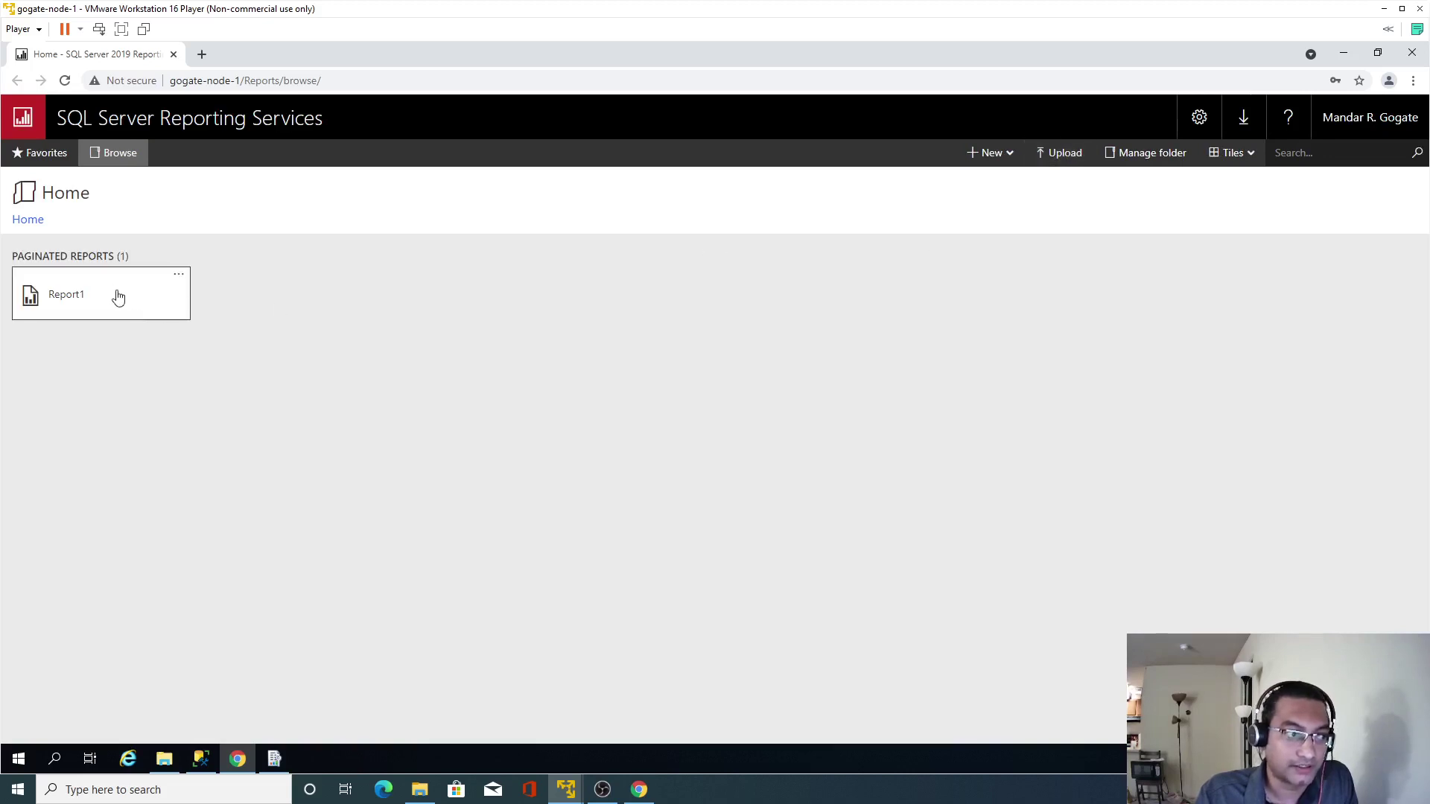
Delete Report1 so the Home folder is empty, then switch to Management Studio
click(182, 282)
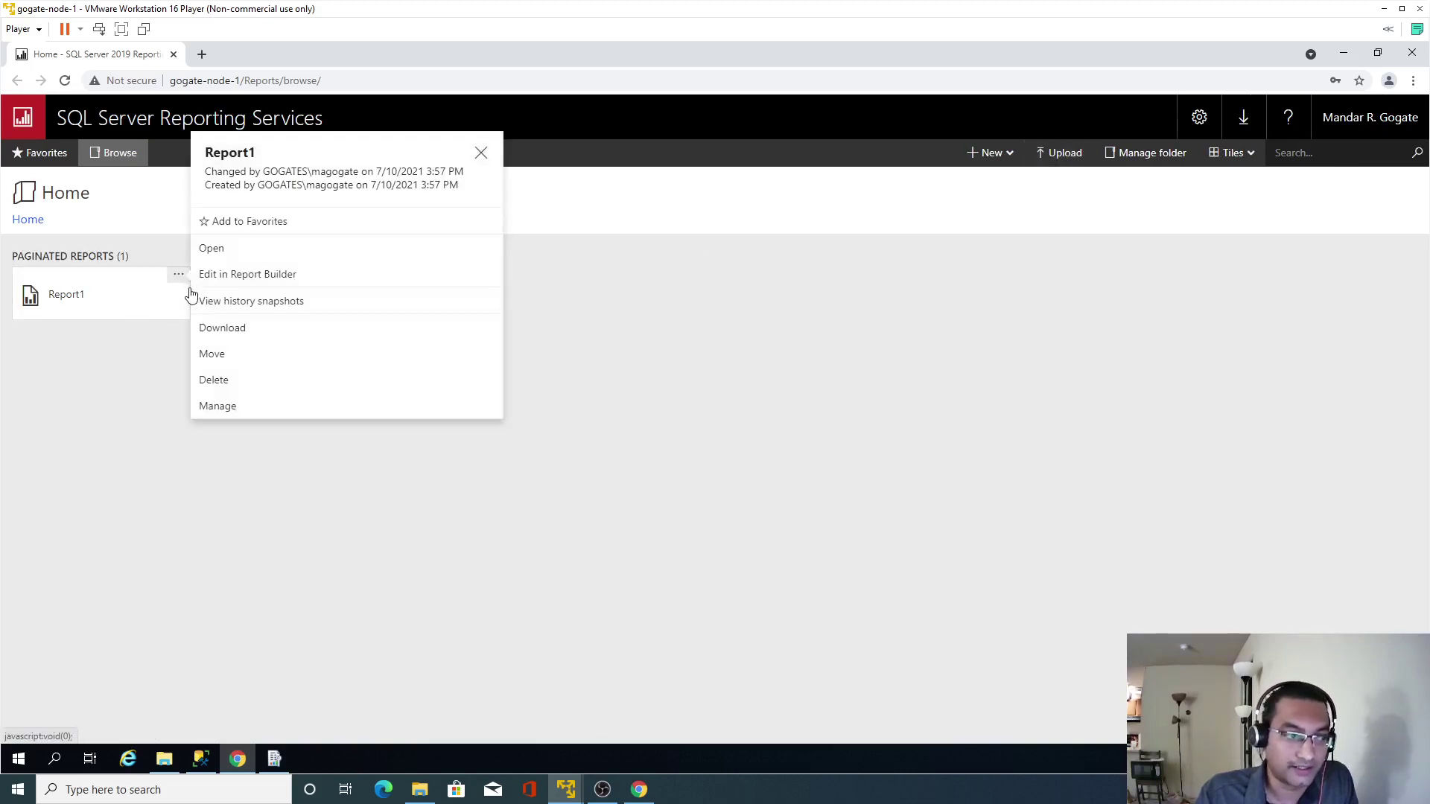
click(216, 379)
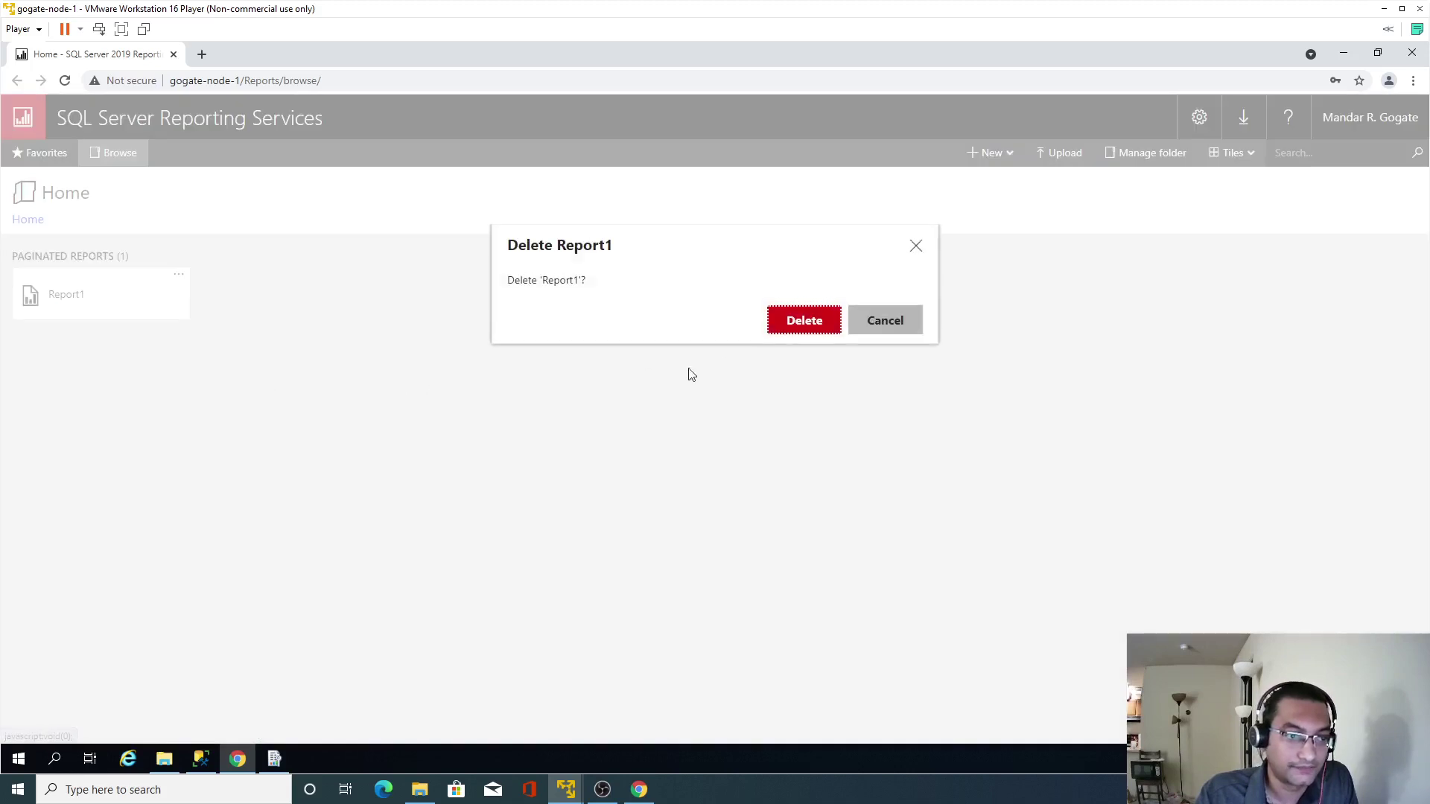
click(789, 328)
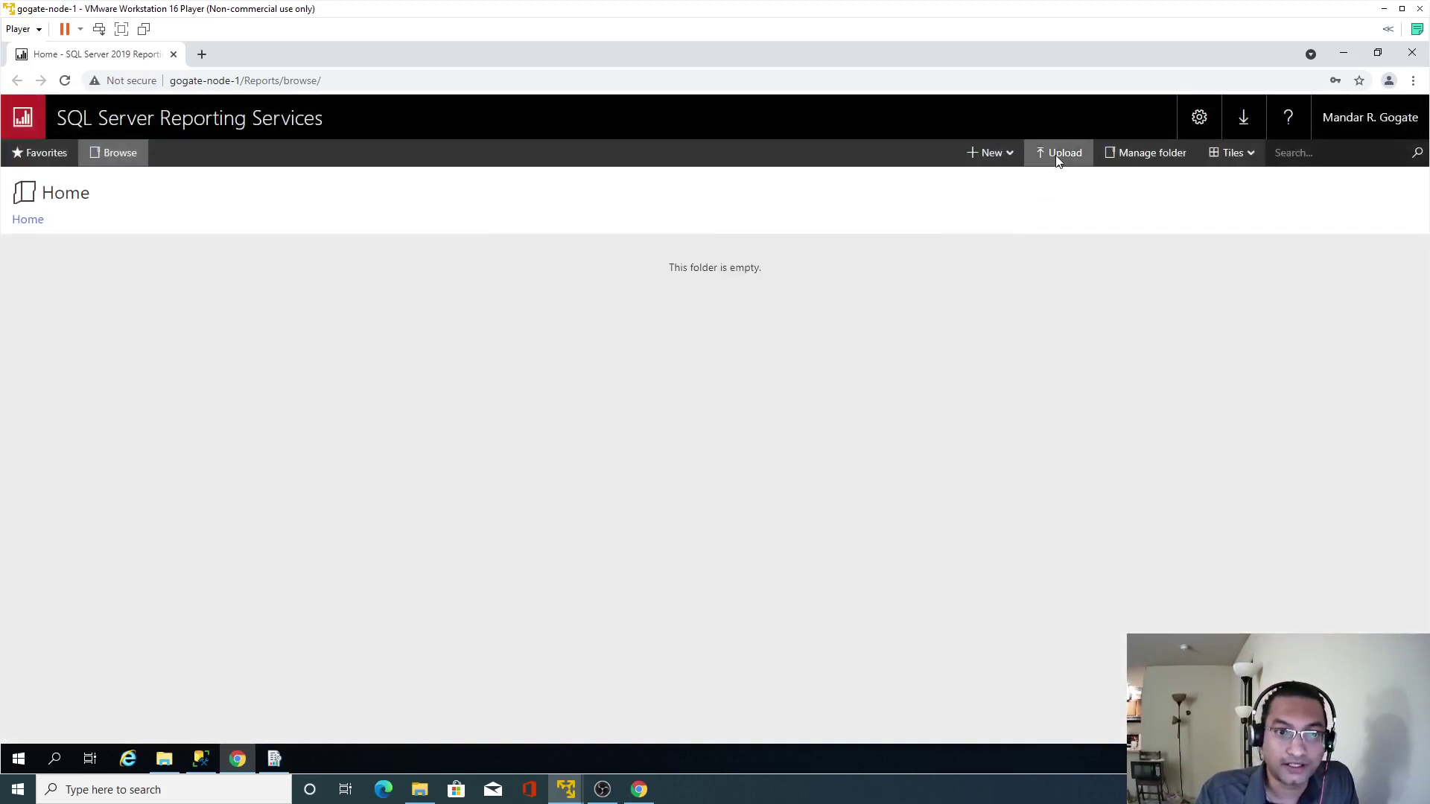
click(1063, 165)
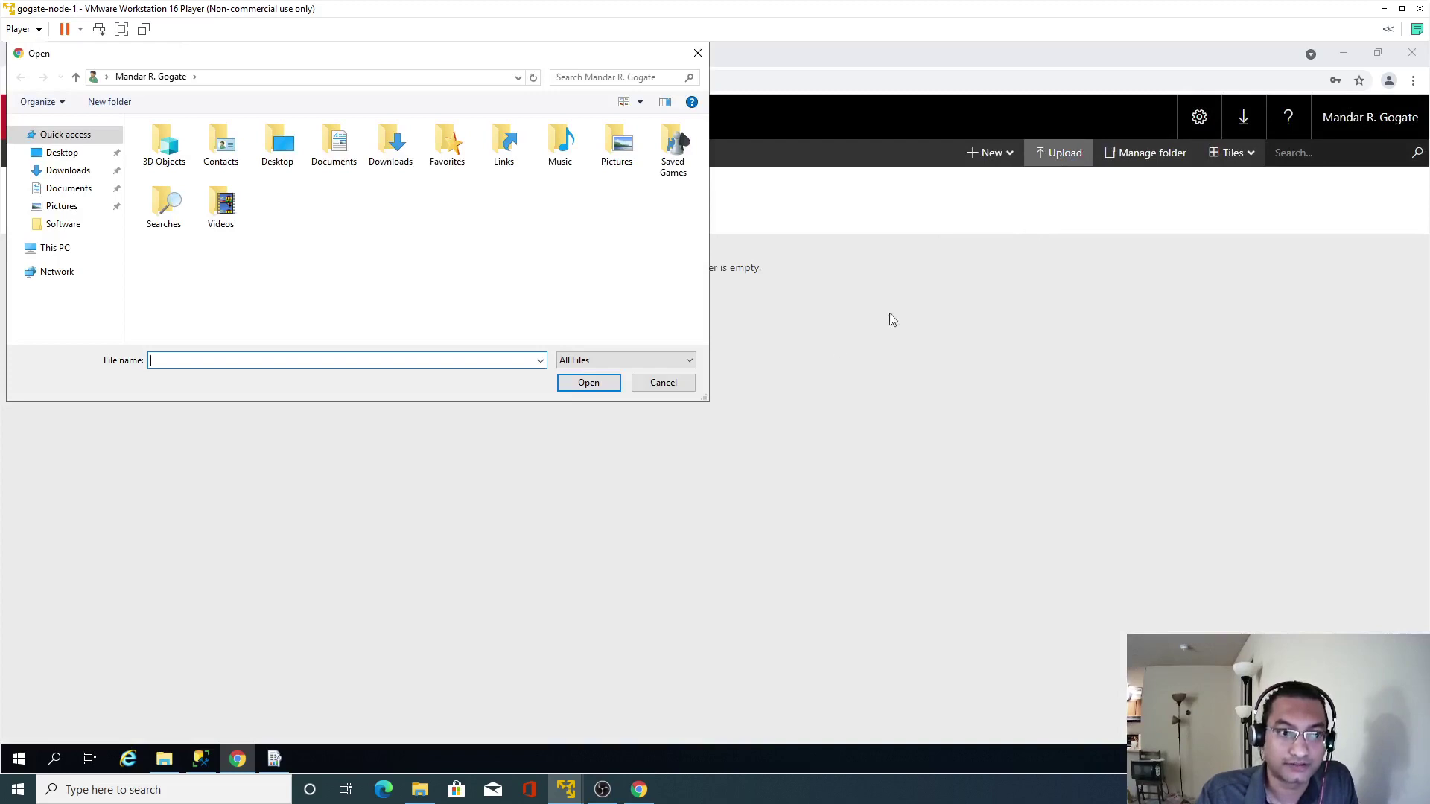
click(663, 382)
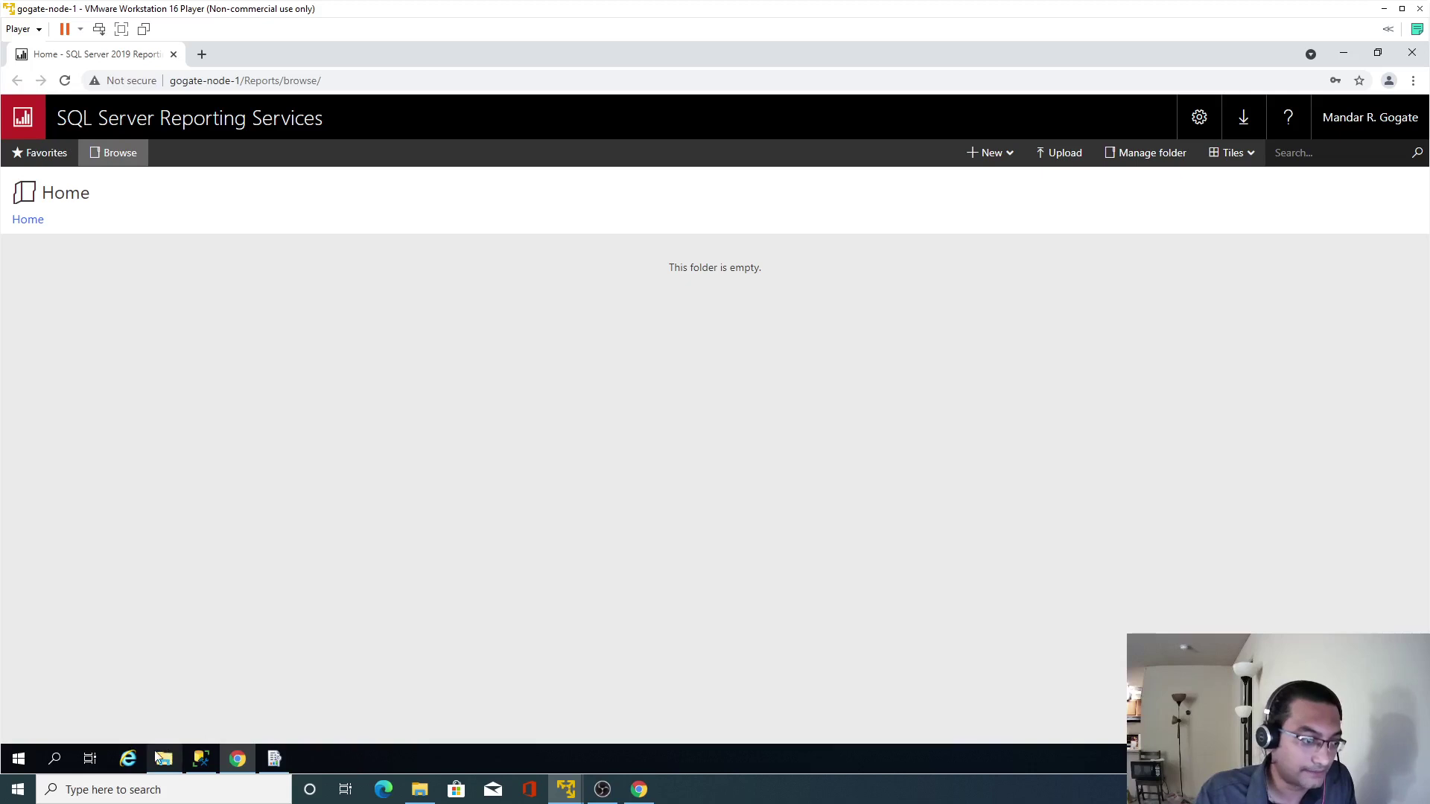
click(202, 758)
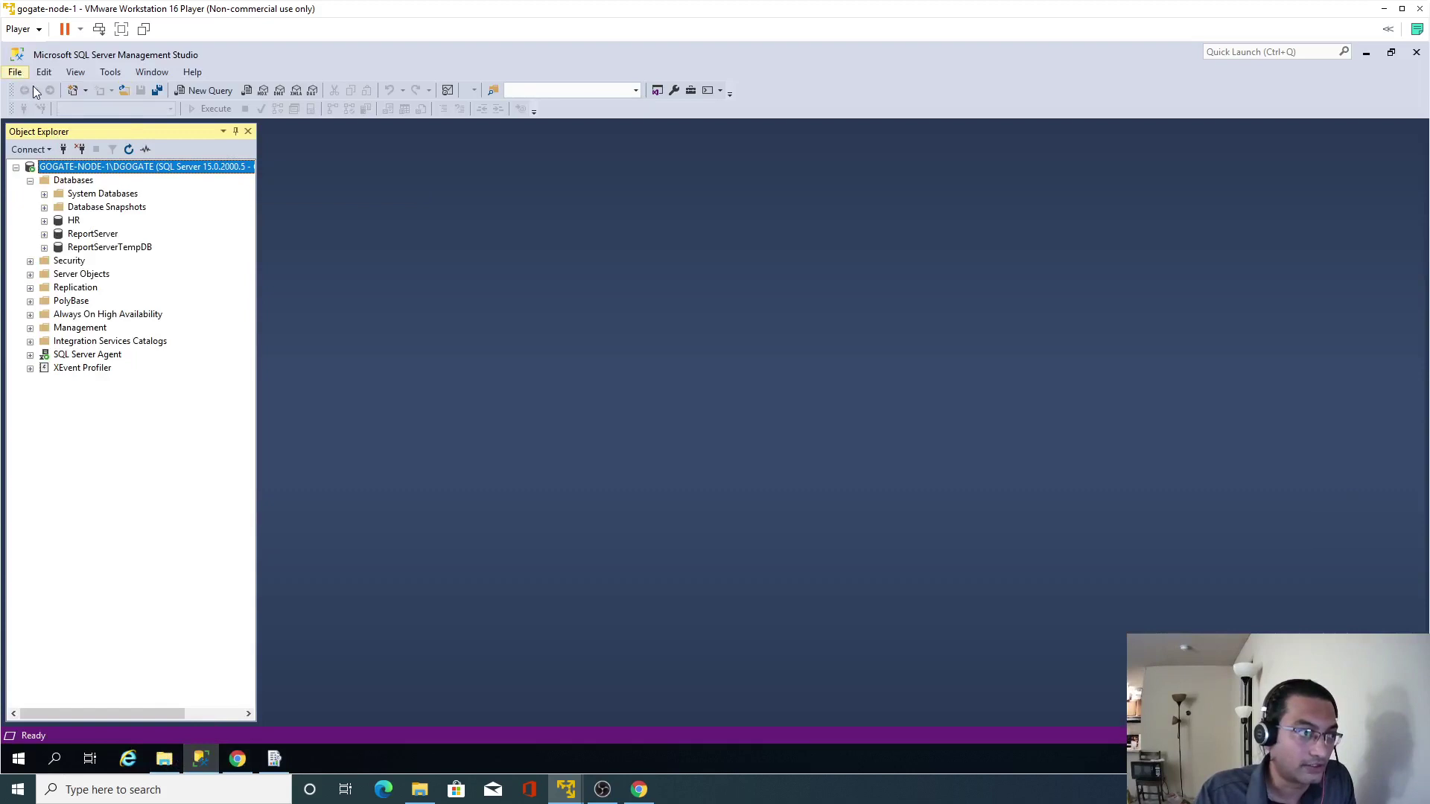
Start a new Management Studio connection with server type Reporting Services
click(14, 71)
click(56, 91)
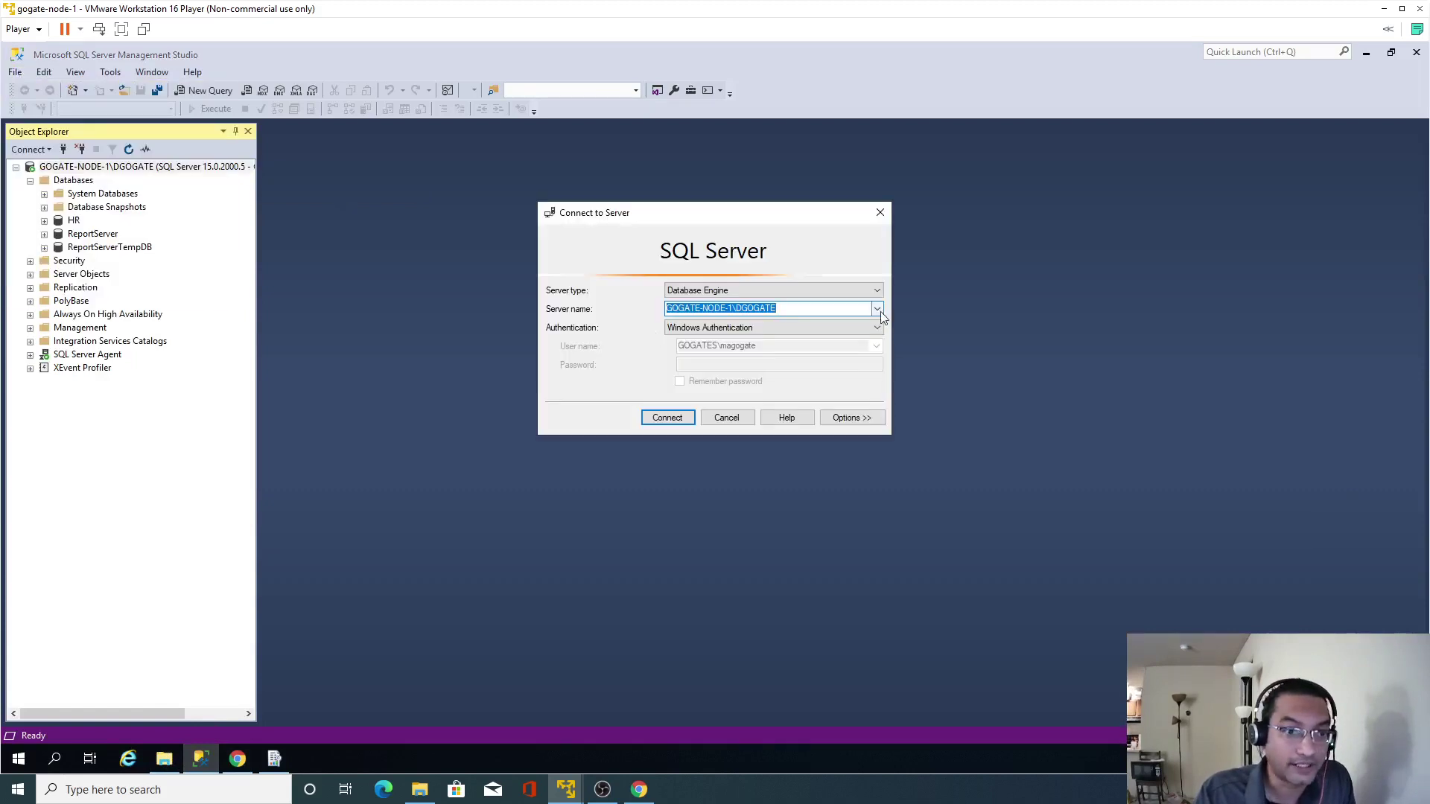
click(878, 291)
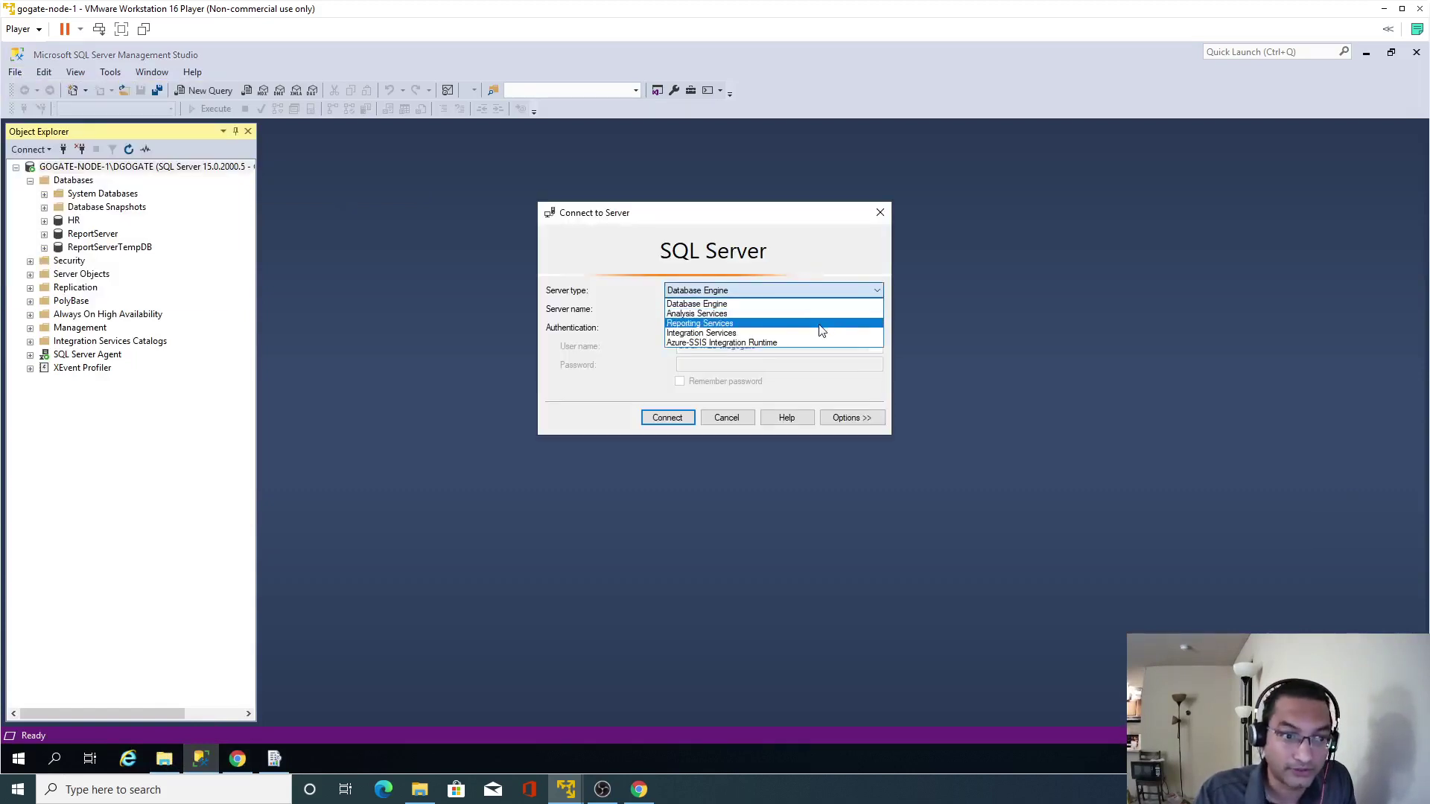
click(819, 323)
click(774, 309)
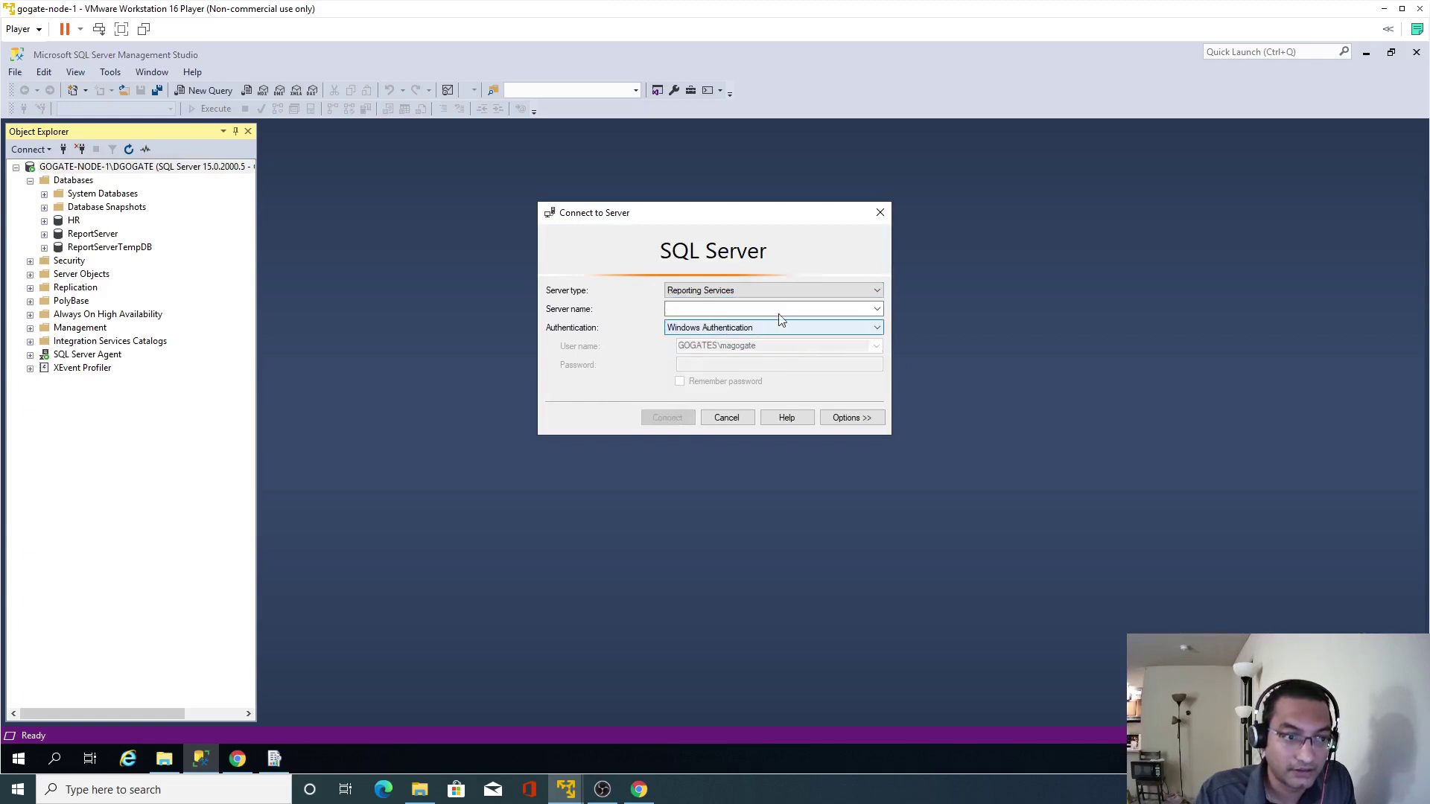
Connect to GOGATE-NODE-1\SSRS, then view the report server's status in Configuration Manager
click(878, 309)
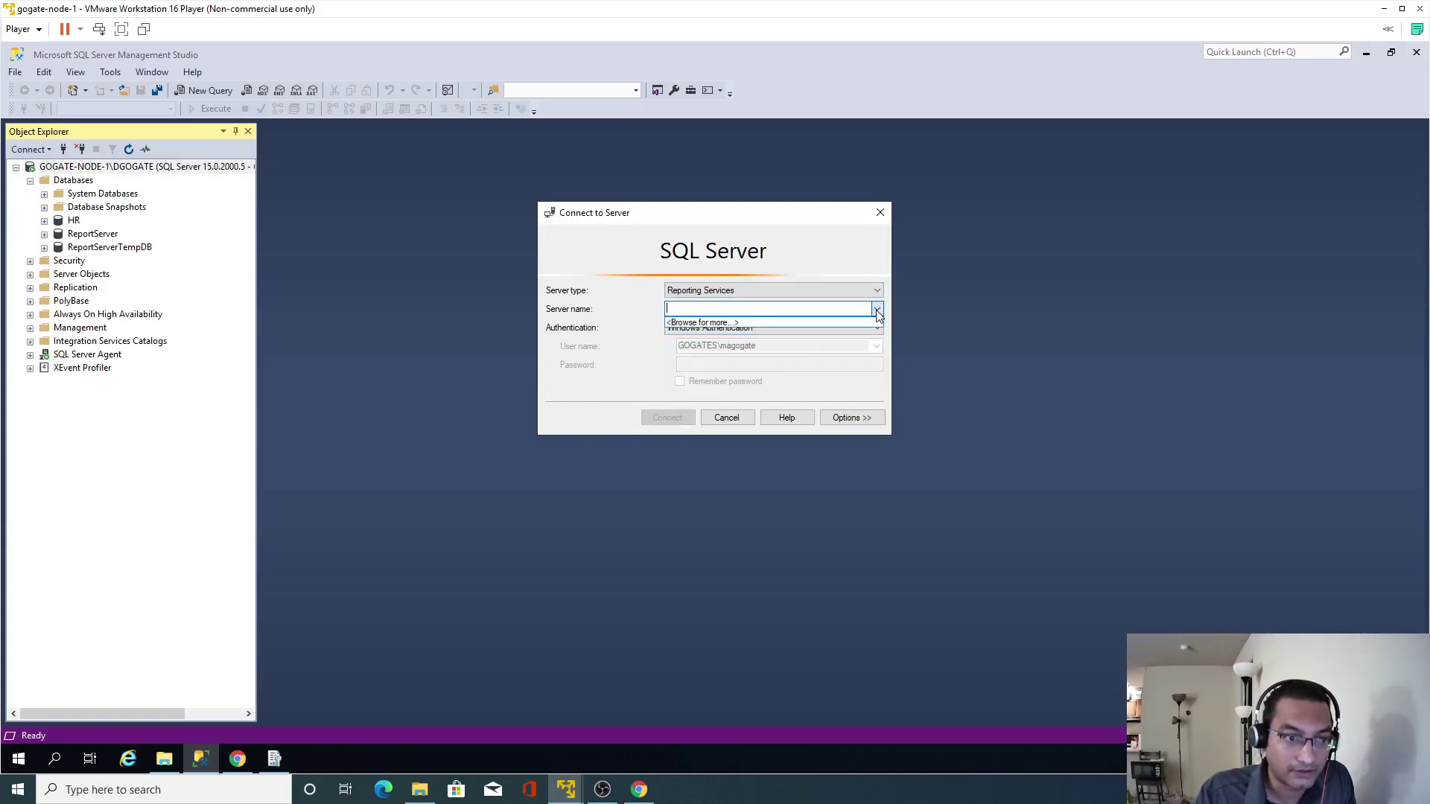
click(813, 324)
click(605, 273)
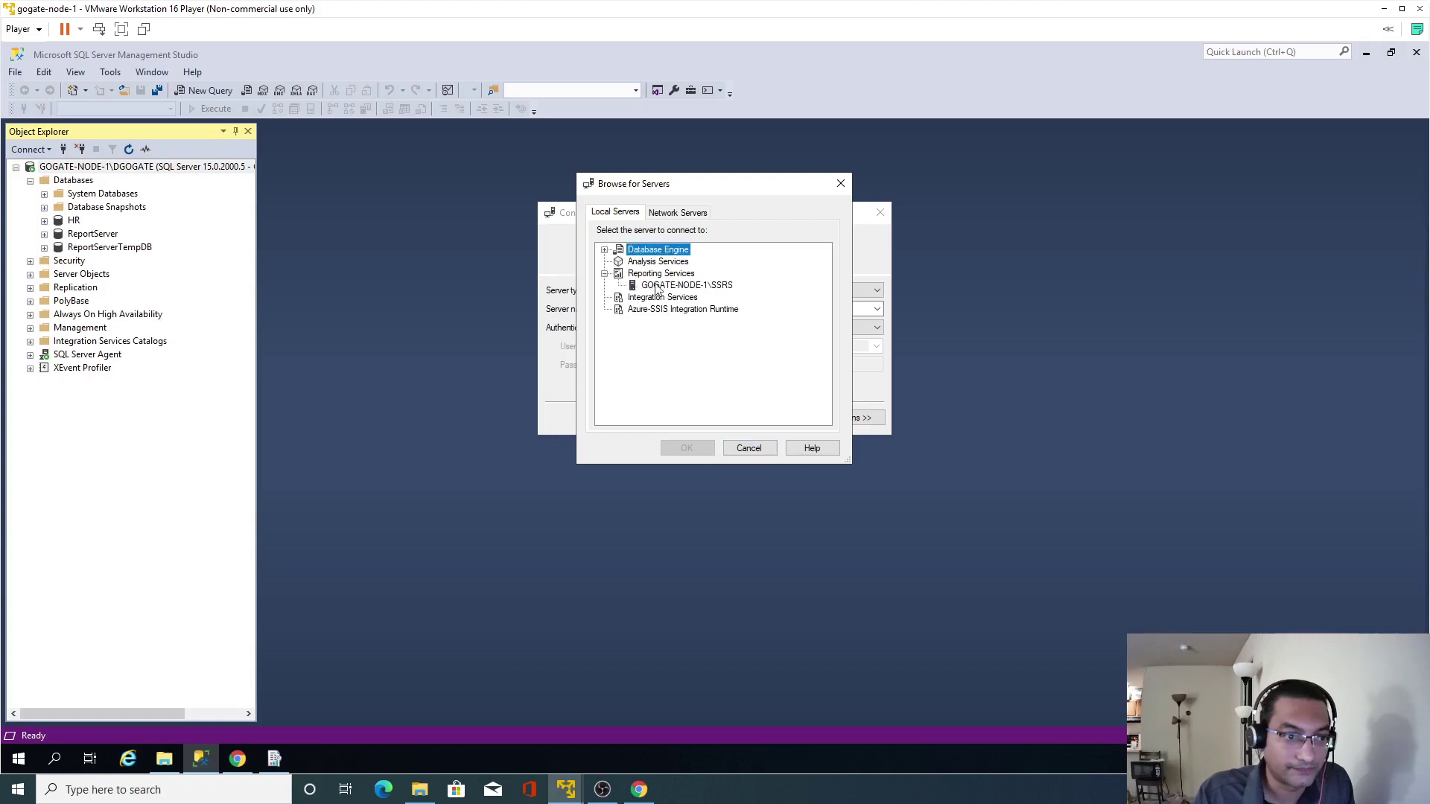
click(657, 289)
click(686, 448)
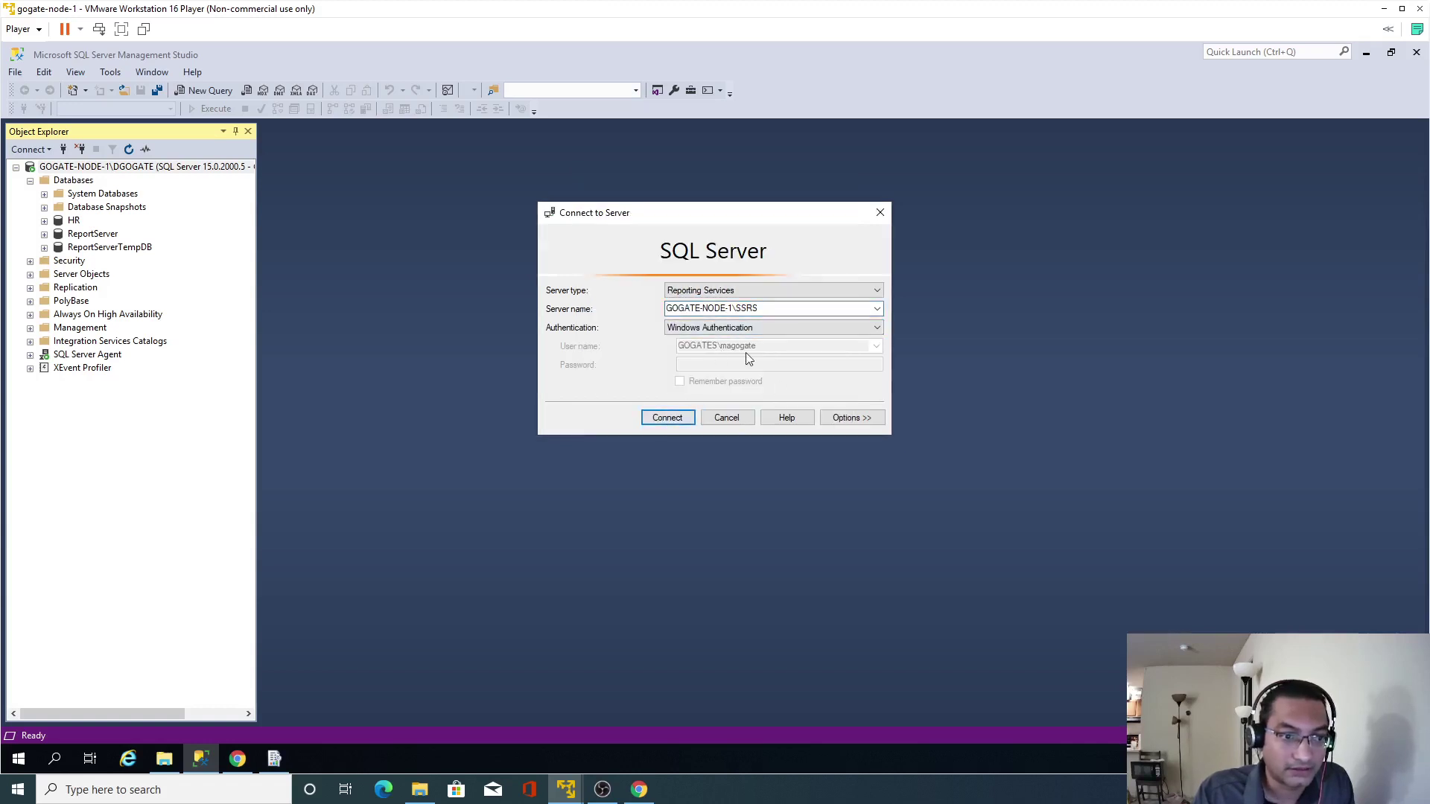
click(668, 419)
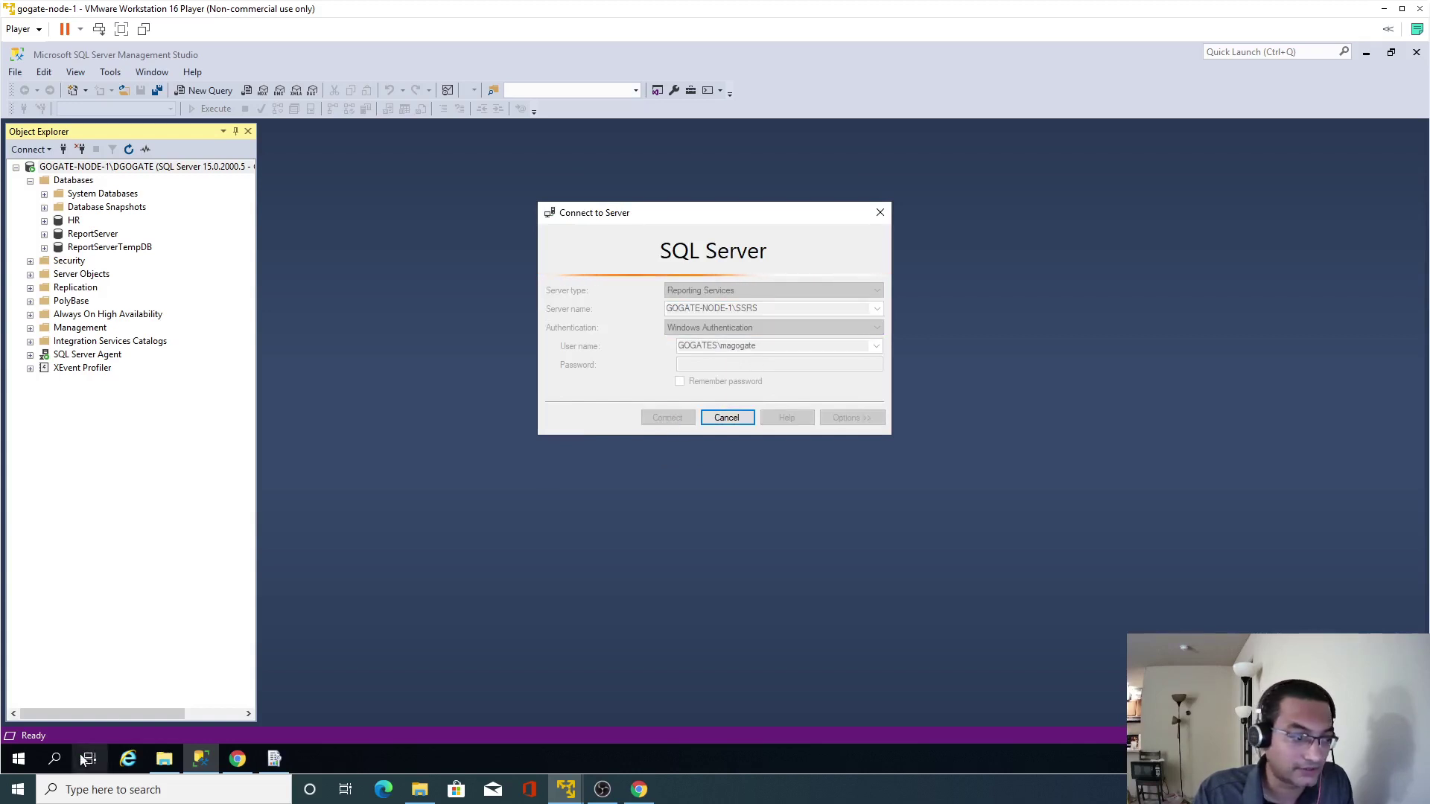
click(274, 758)
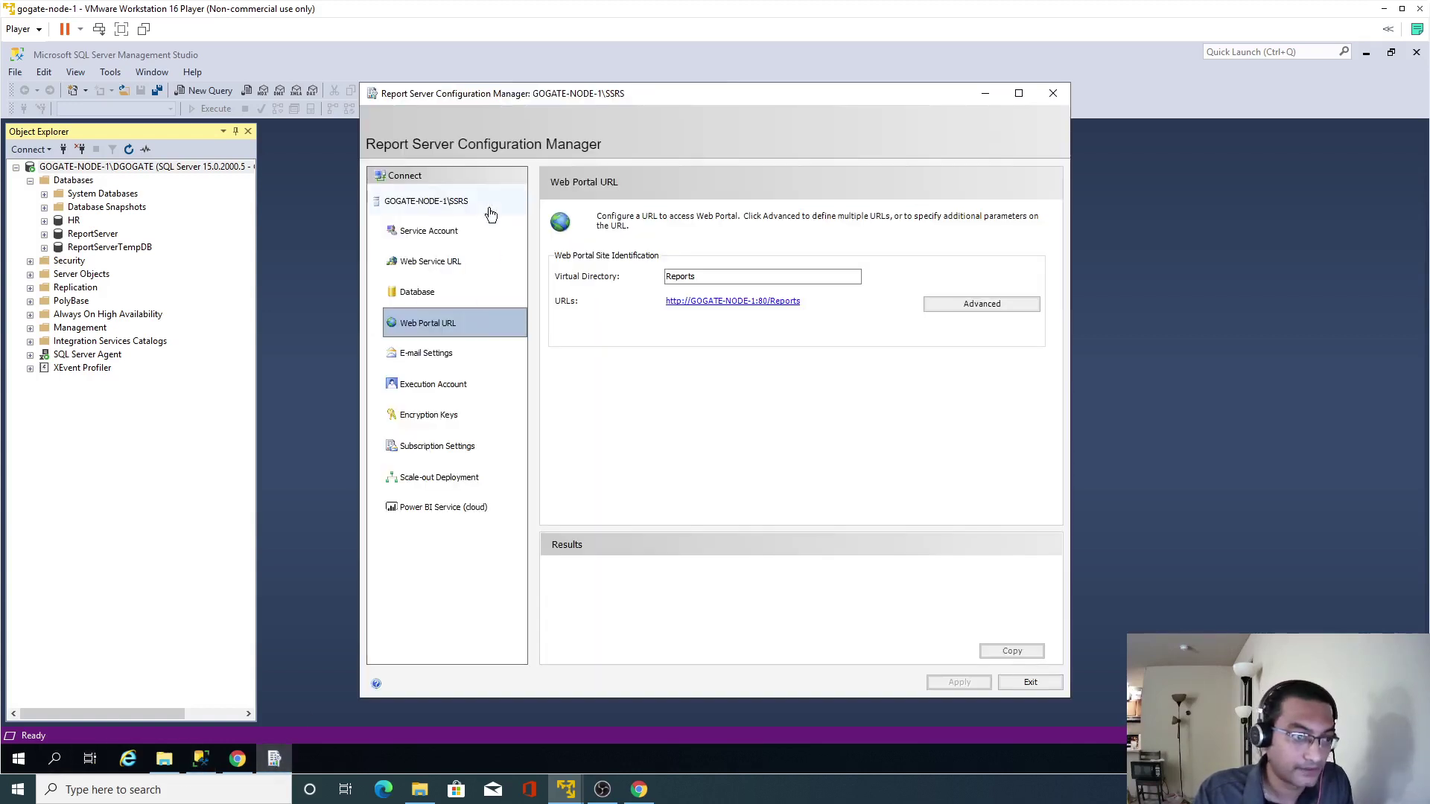
click(457, 209)
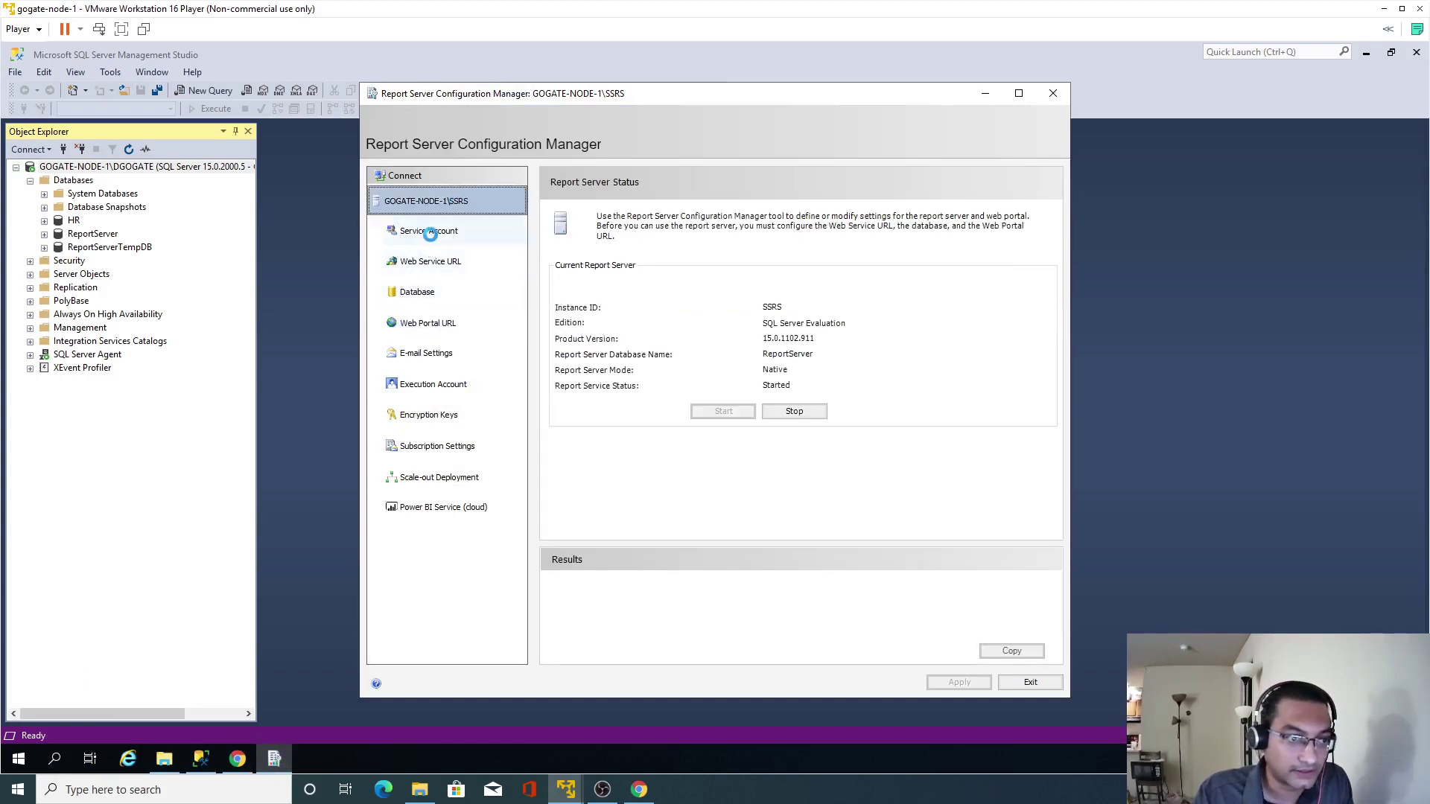
Copy the report server's service account name, close Management Studio, and relaunch it as a different user
click(430, 234)
drag(794, 330, 679, 344)
key(ctrl+c)
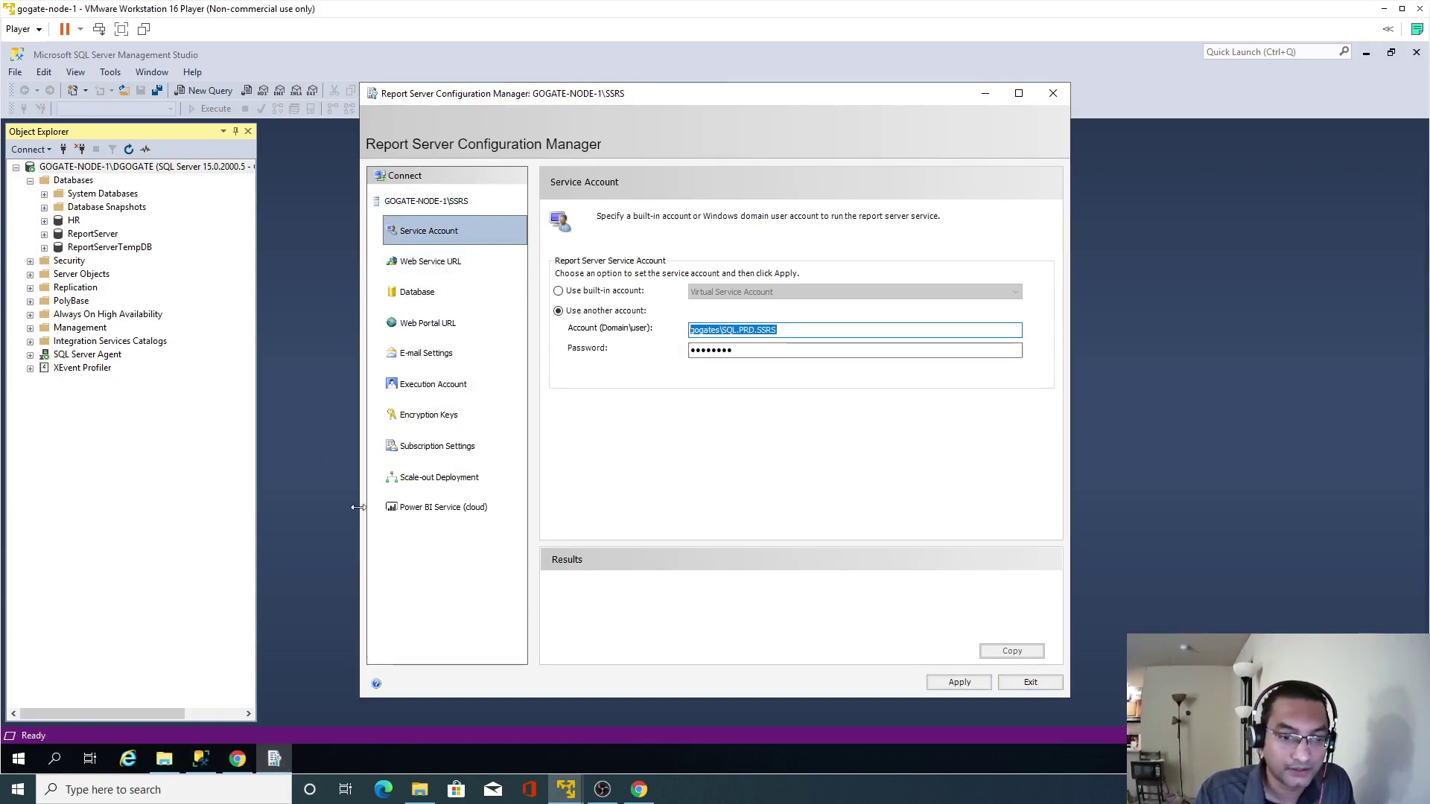
click(275, 411)
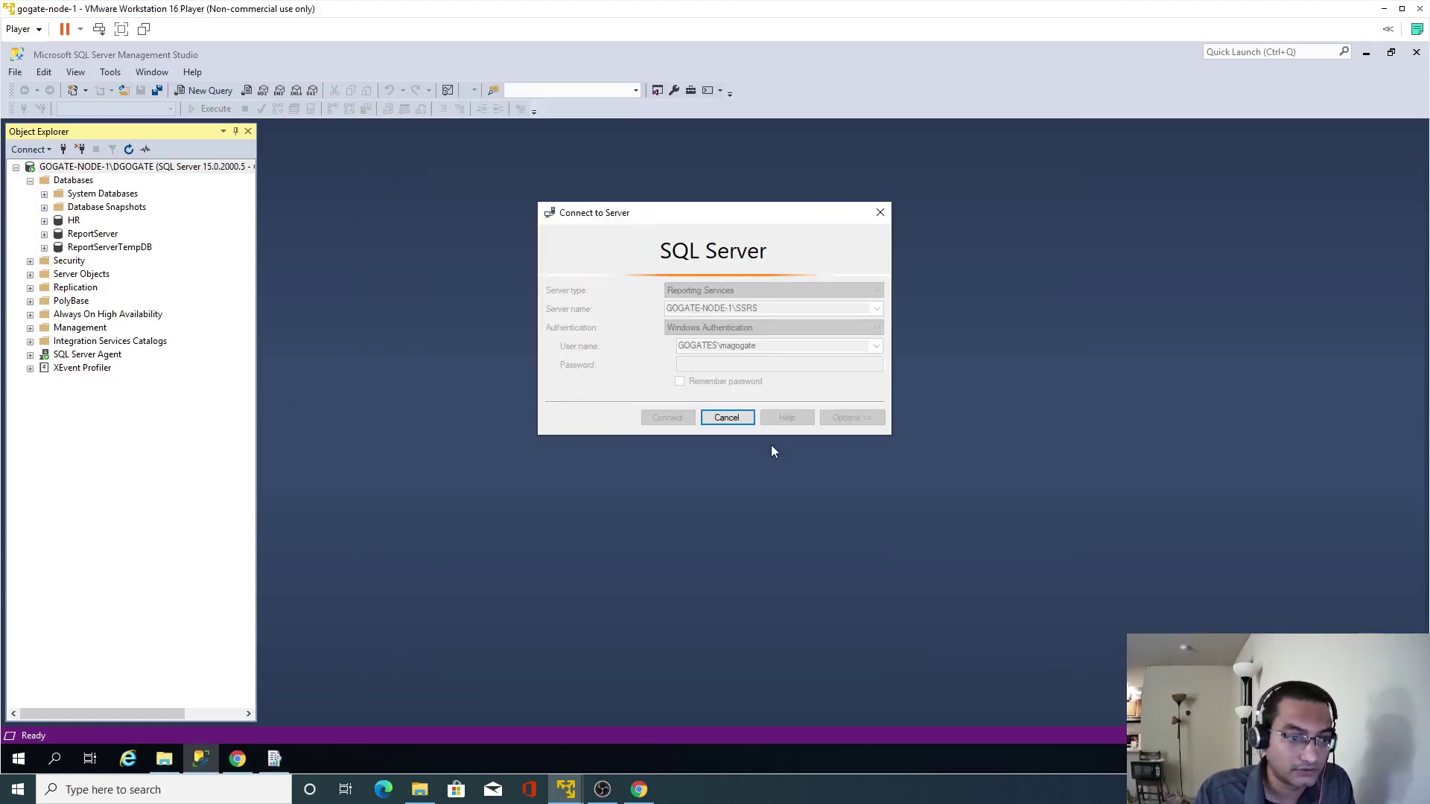
click(725, 418)
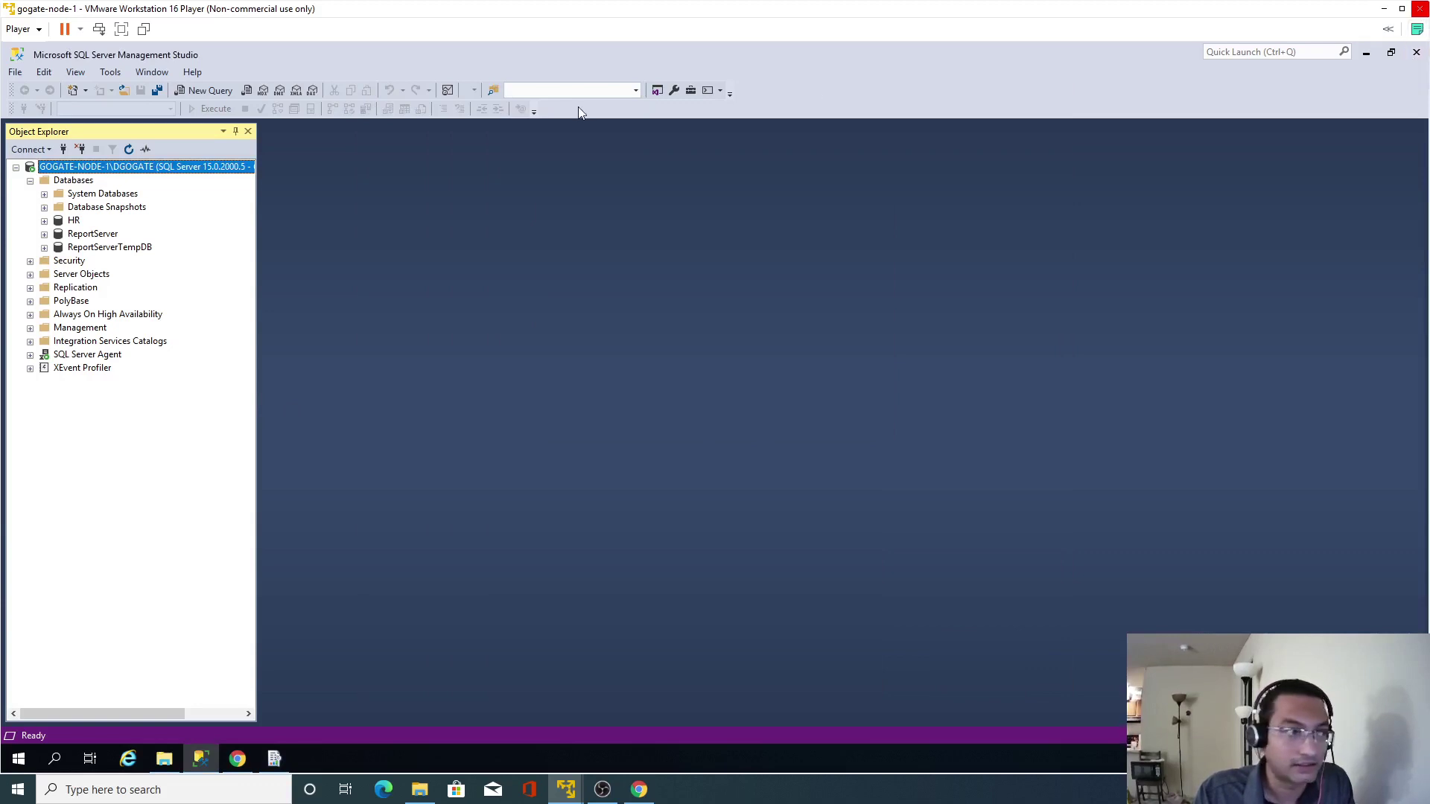
click(1417, 54)
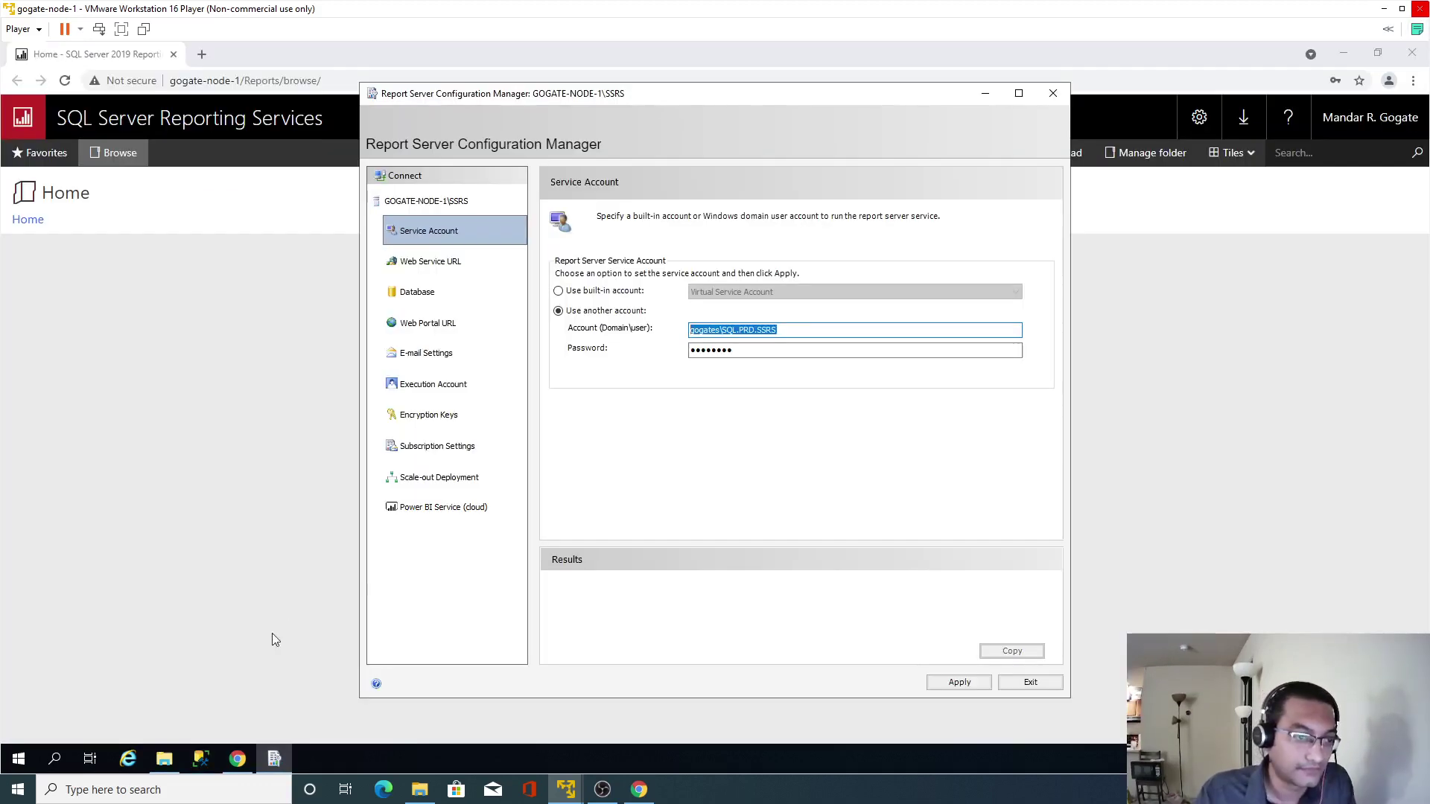
shift+right_click(212, 756)
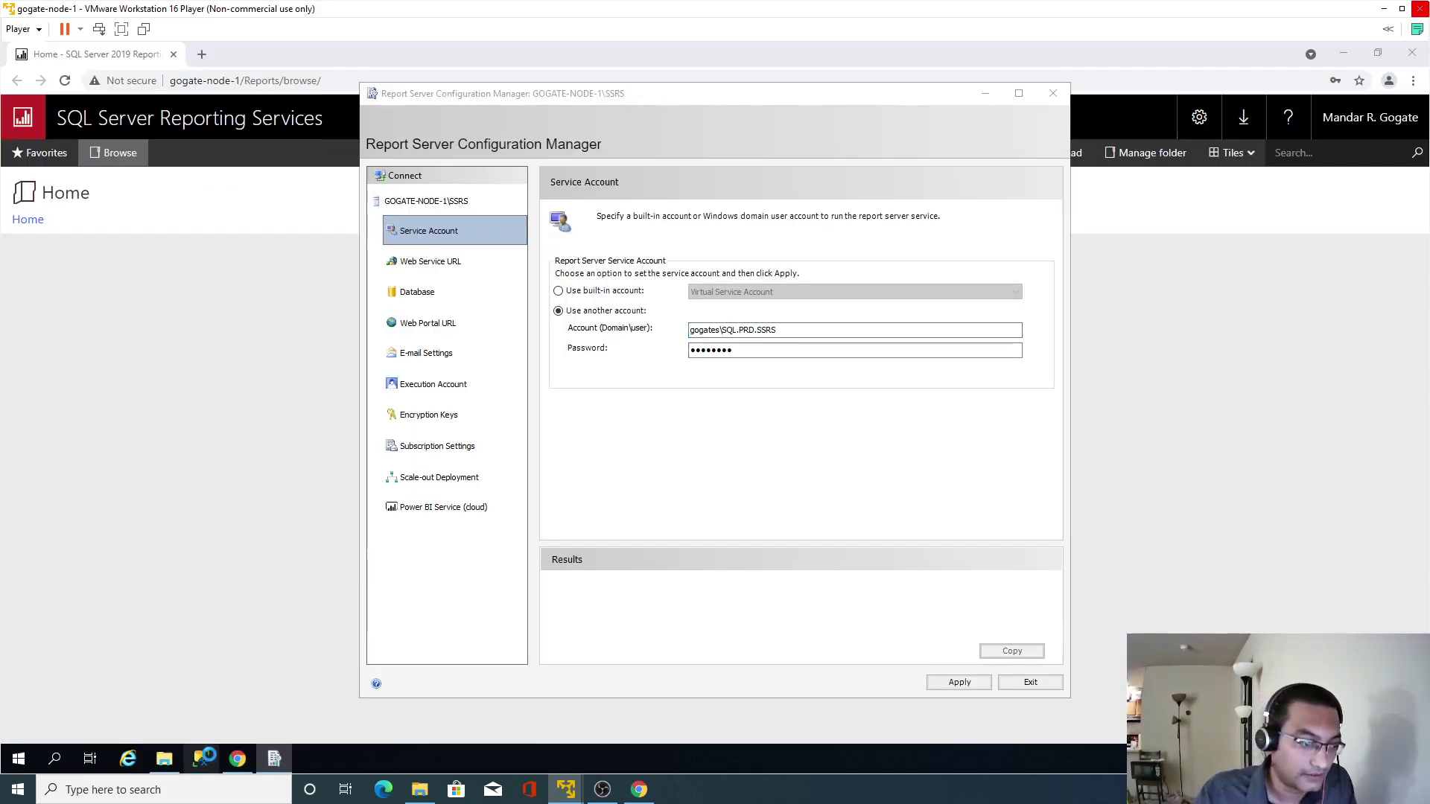
click(292, 532)
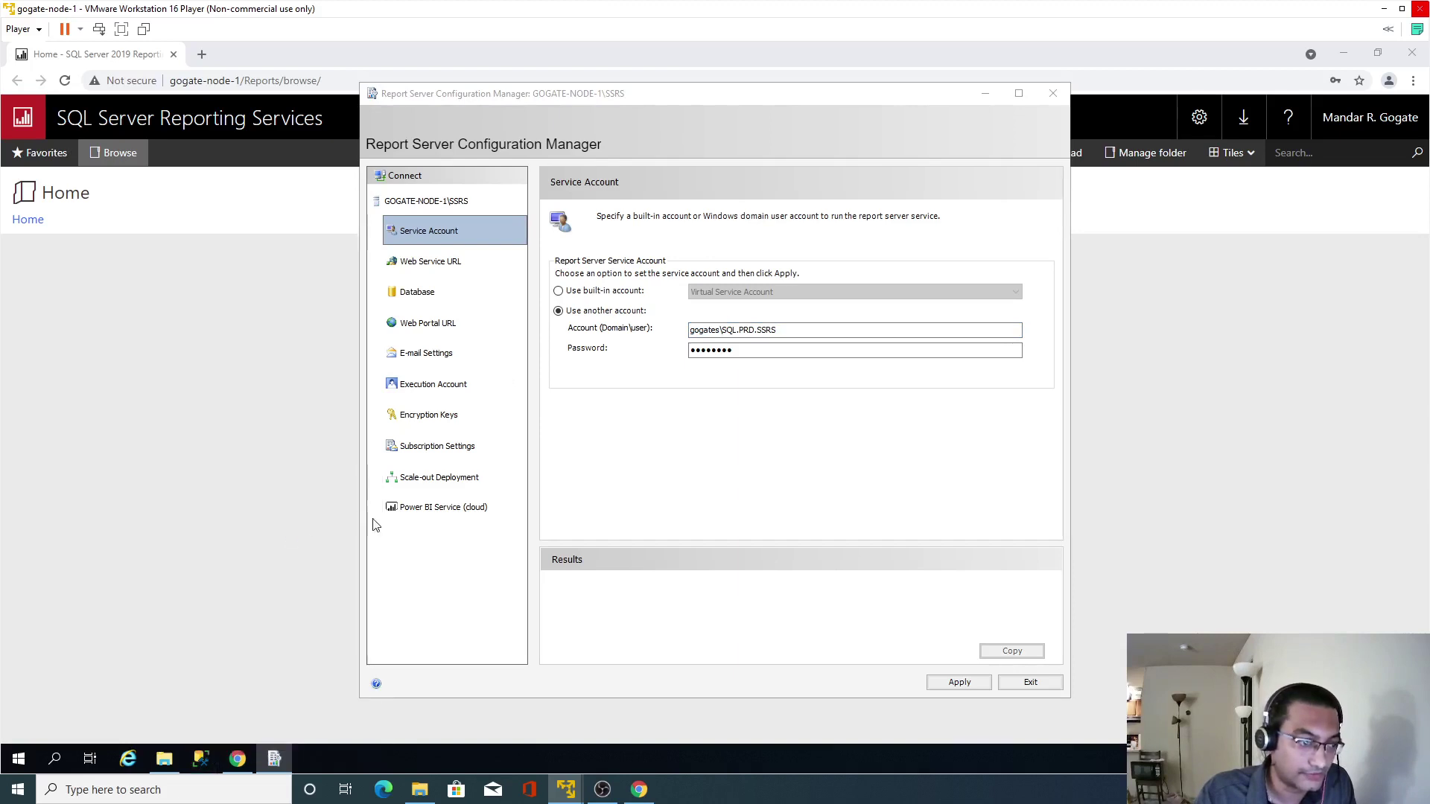
Launch Management Studio under the service account, entering its name and password
key(ctrl+v)
key(Tab)
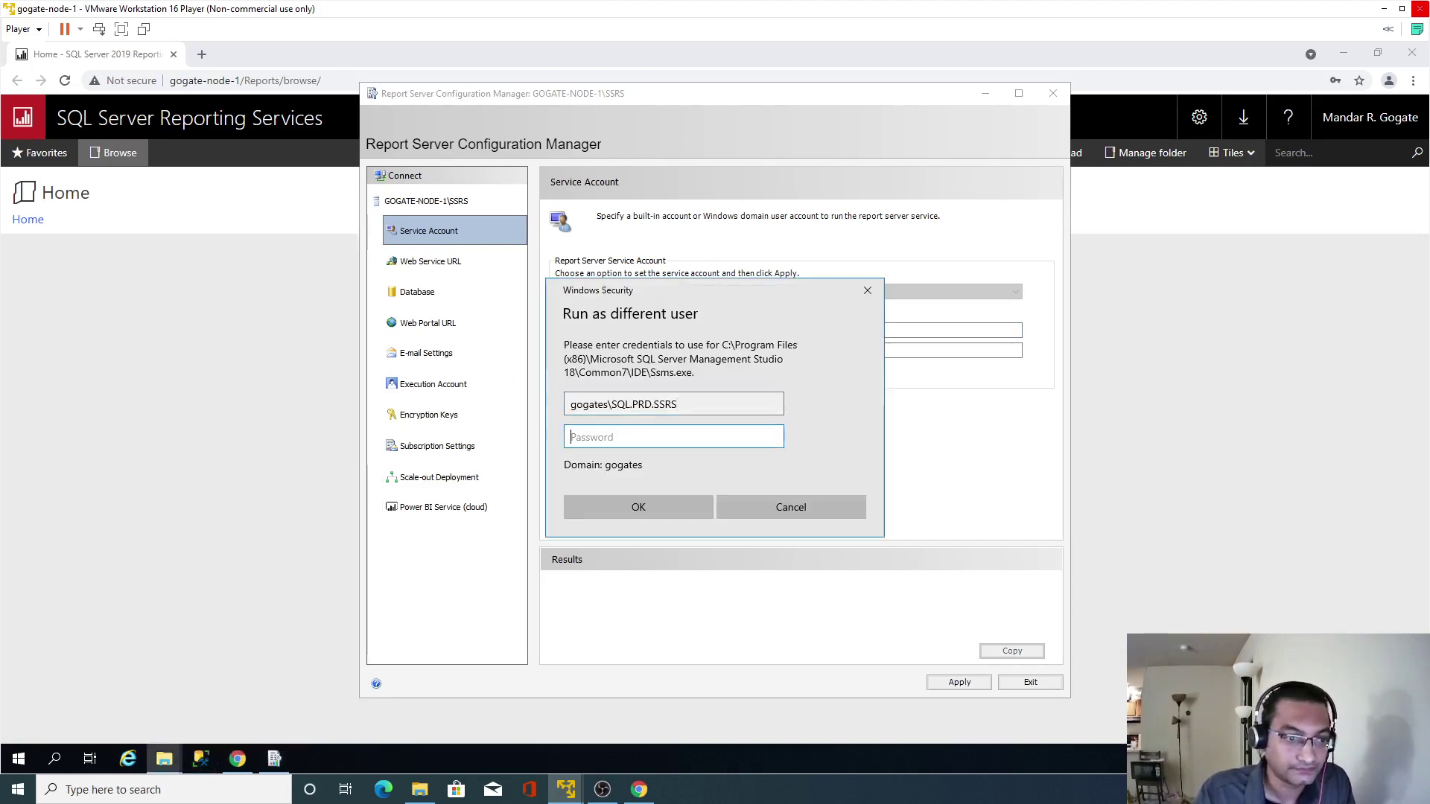
text(****)
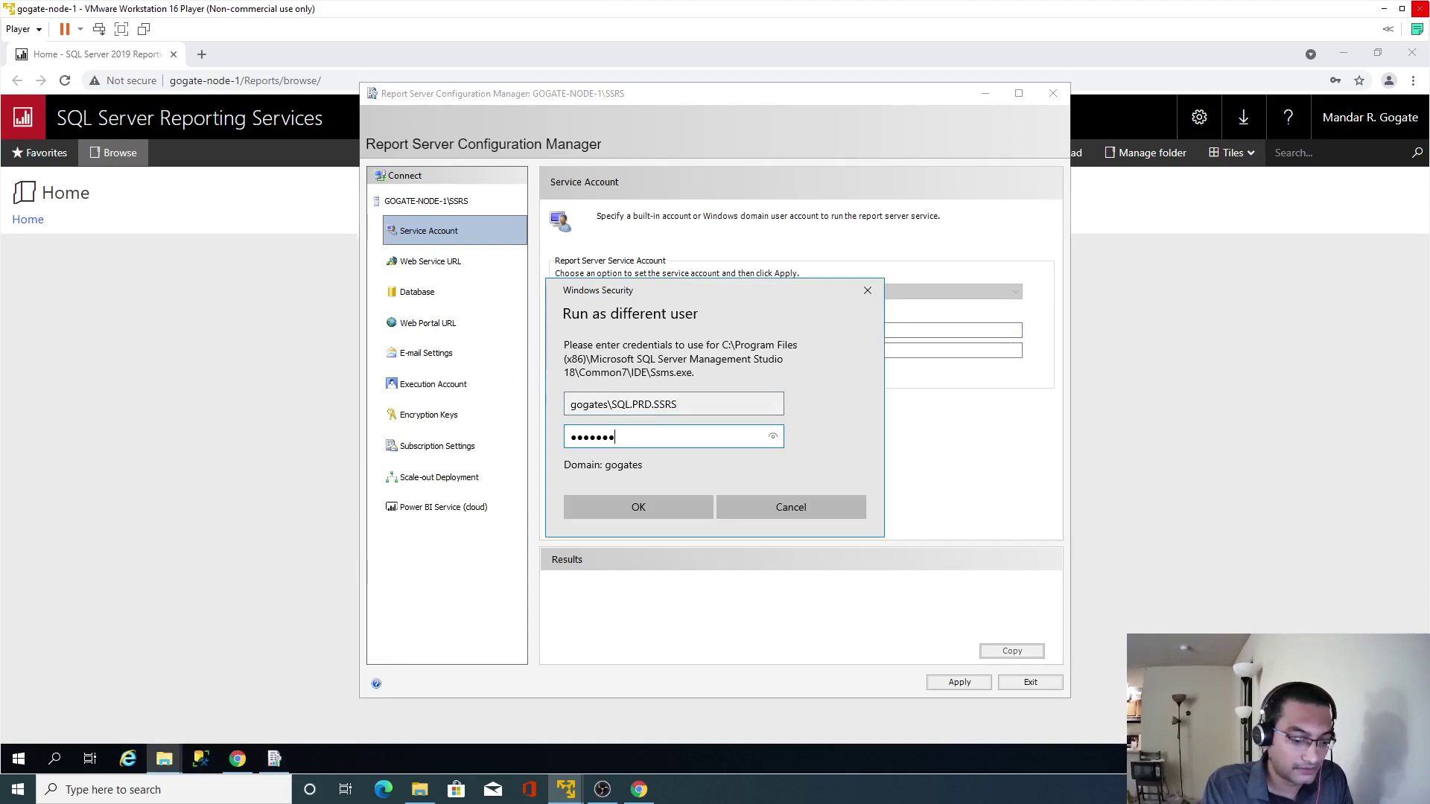
key(Return)
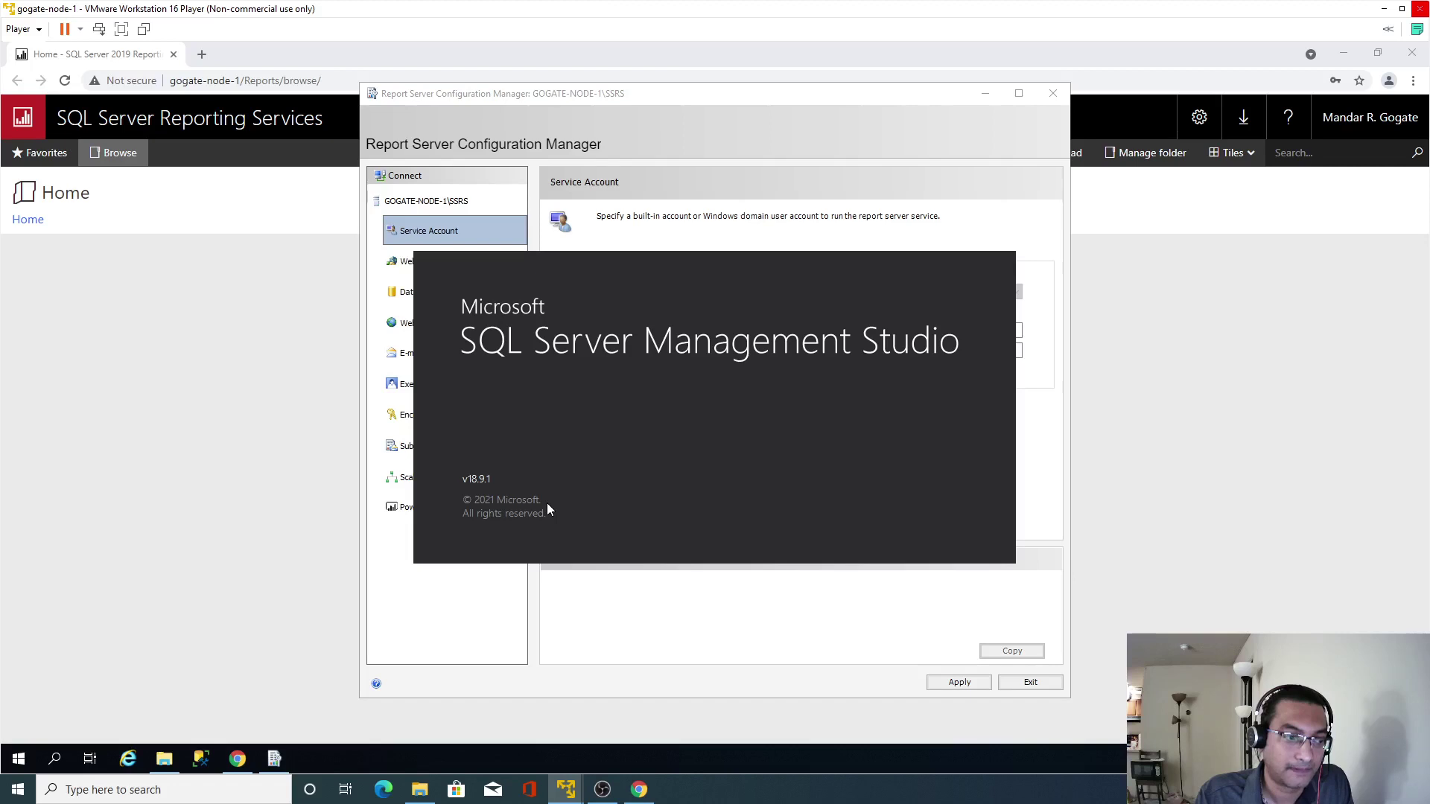
Search Windows for ssdt and close Configuration Manager without applying changes
click(54, 764)
text(ssdt)
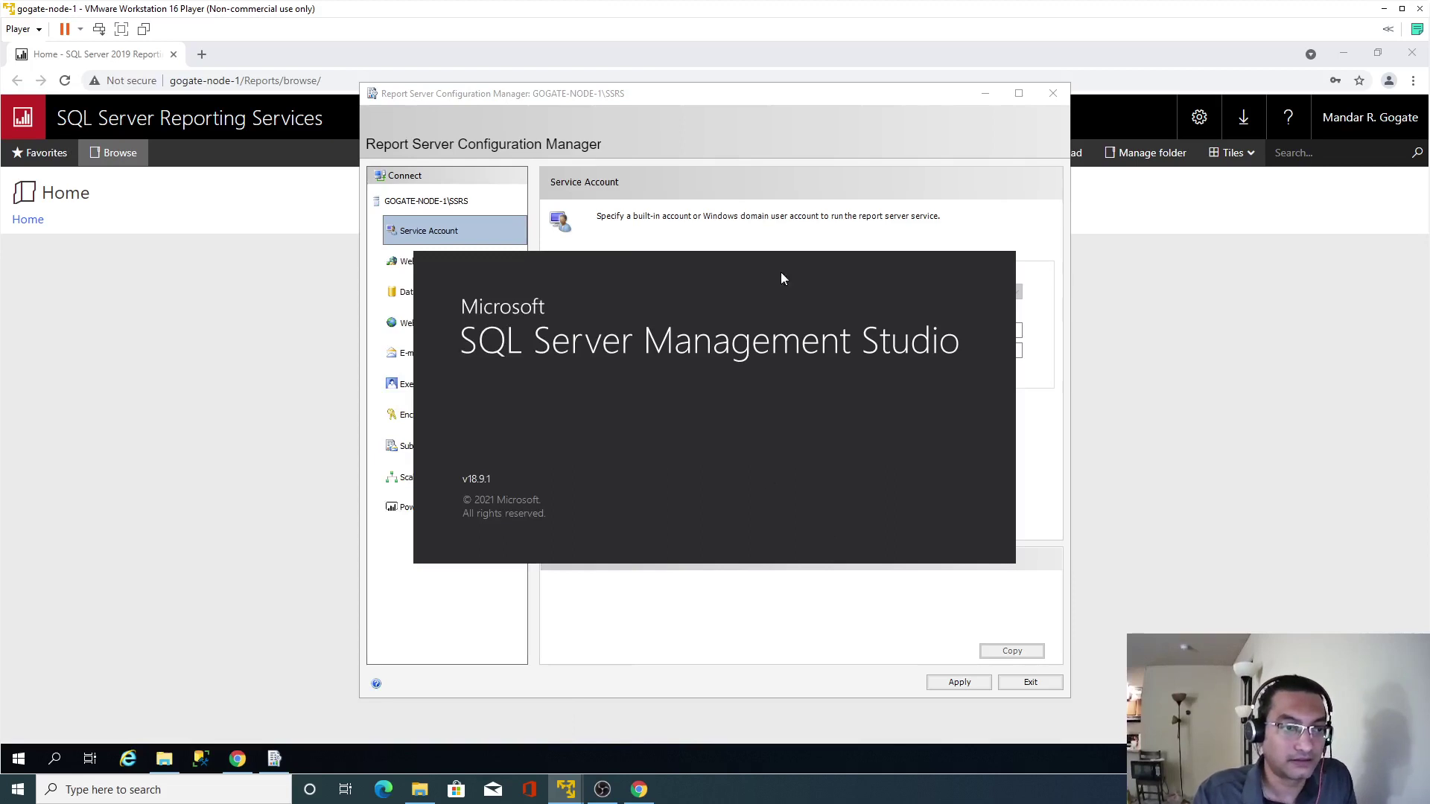
click(1052, 94)
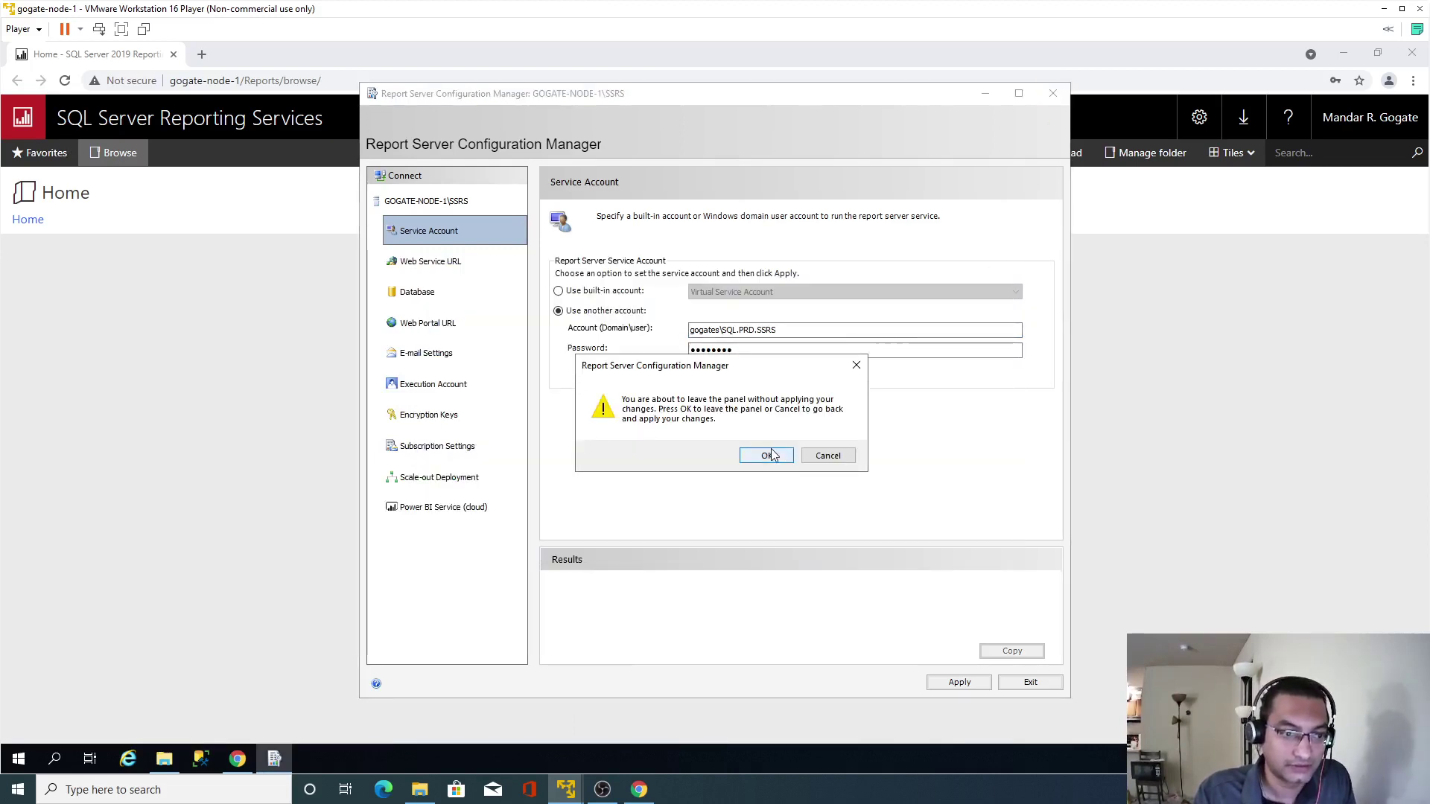
click(769, 456)
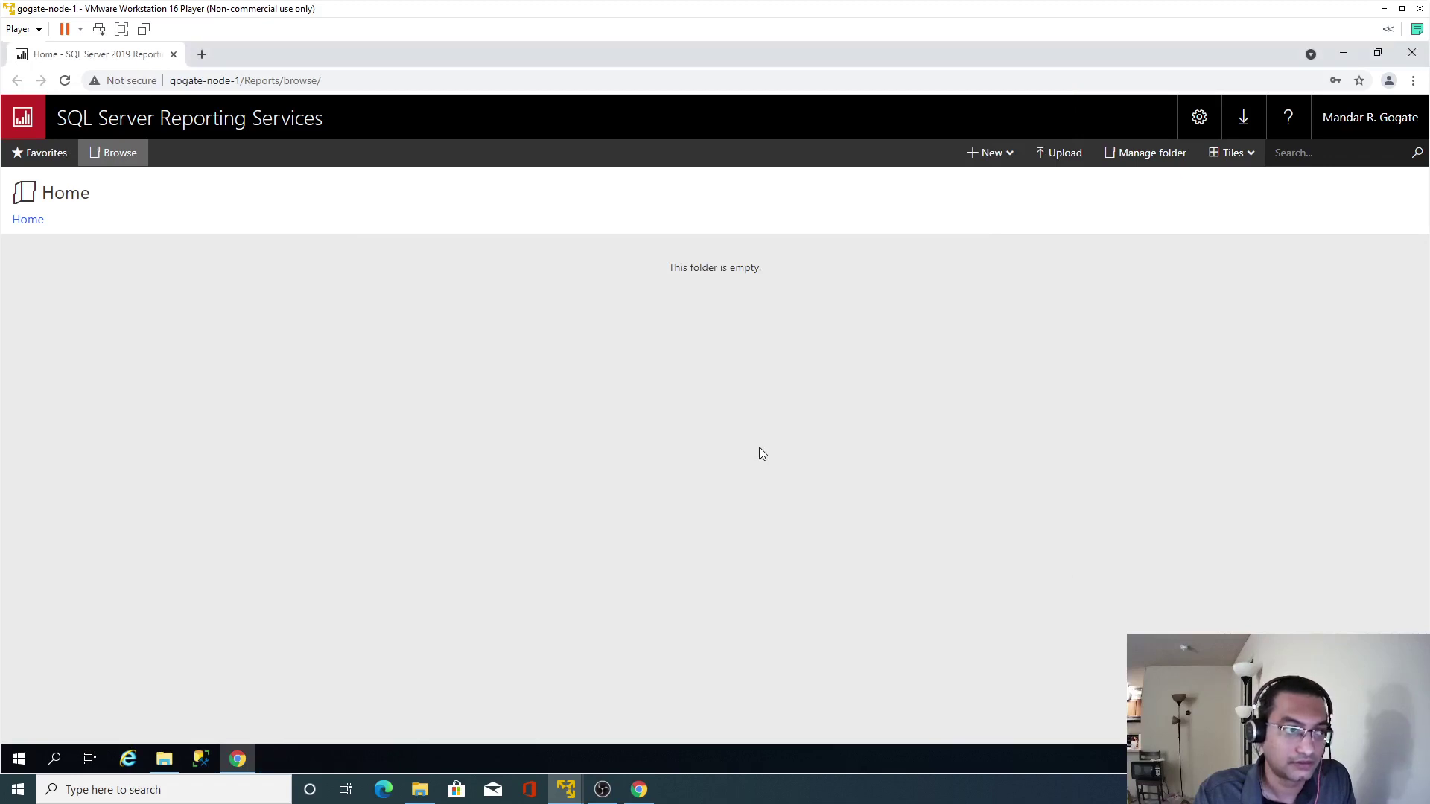
Close Chrome and connect Management Studio to Reporting Services instance GOGATE-NODE-1\SSRS
click(1412, 54)
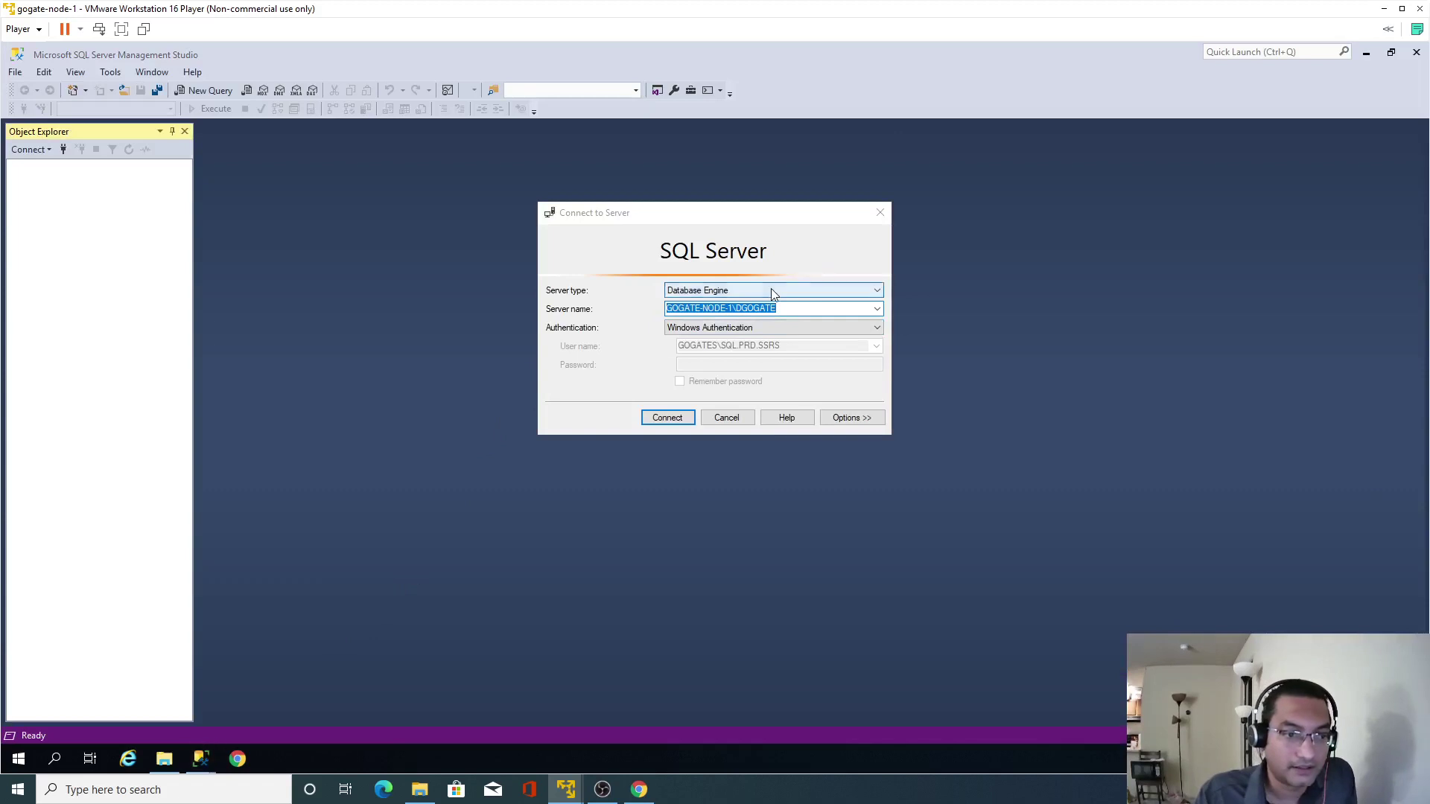
click(775, 292)
click(745, 323)
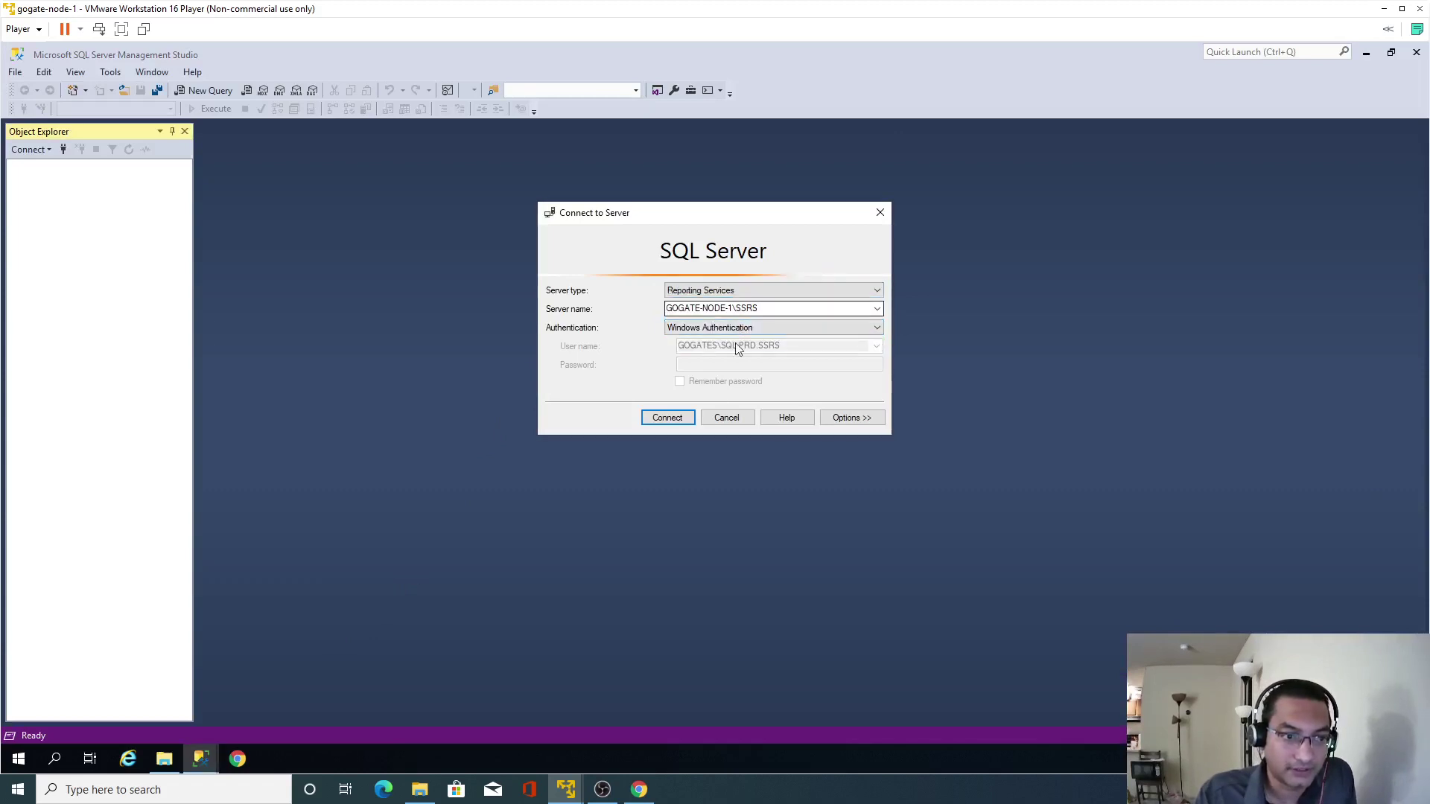
key(shift+Tab)
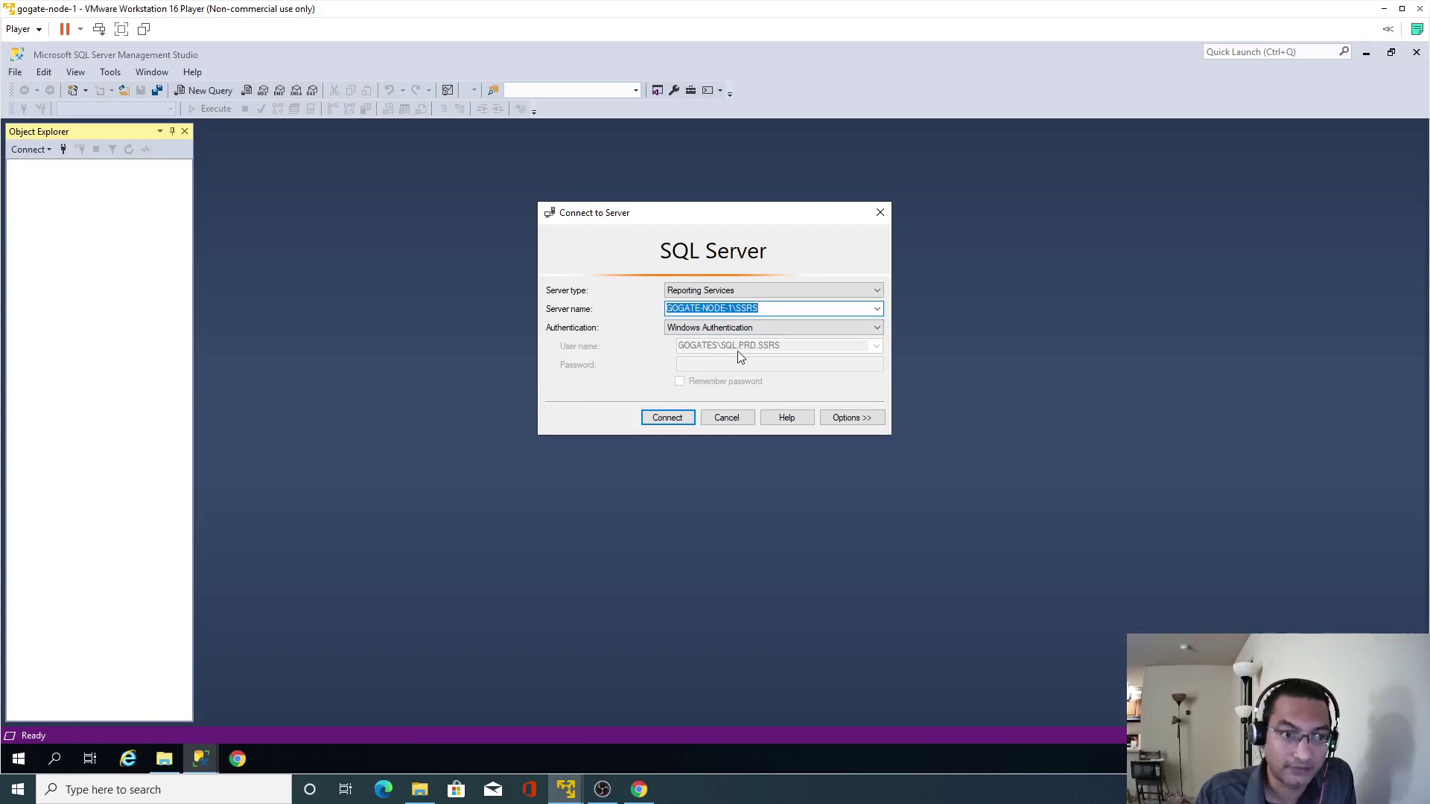
click(665, 418)
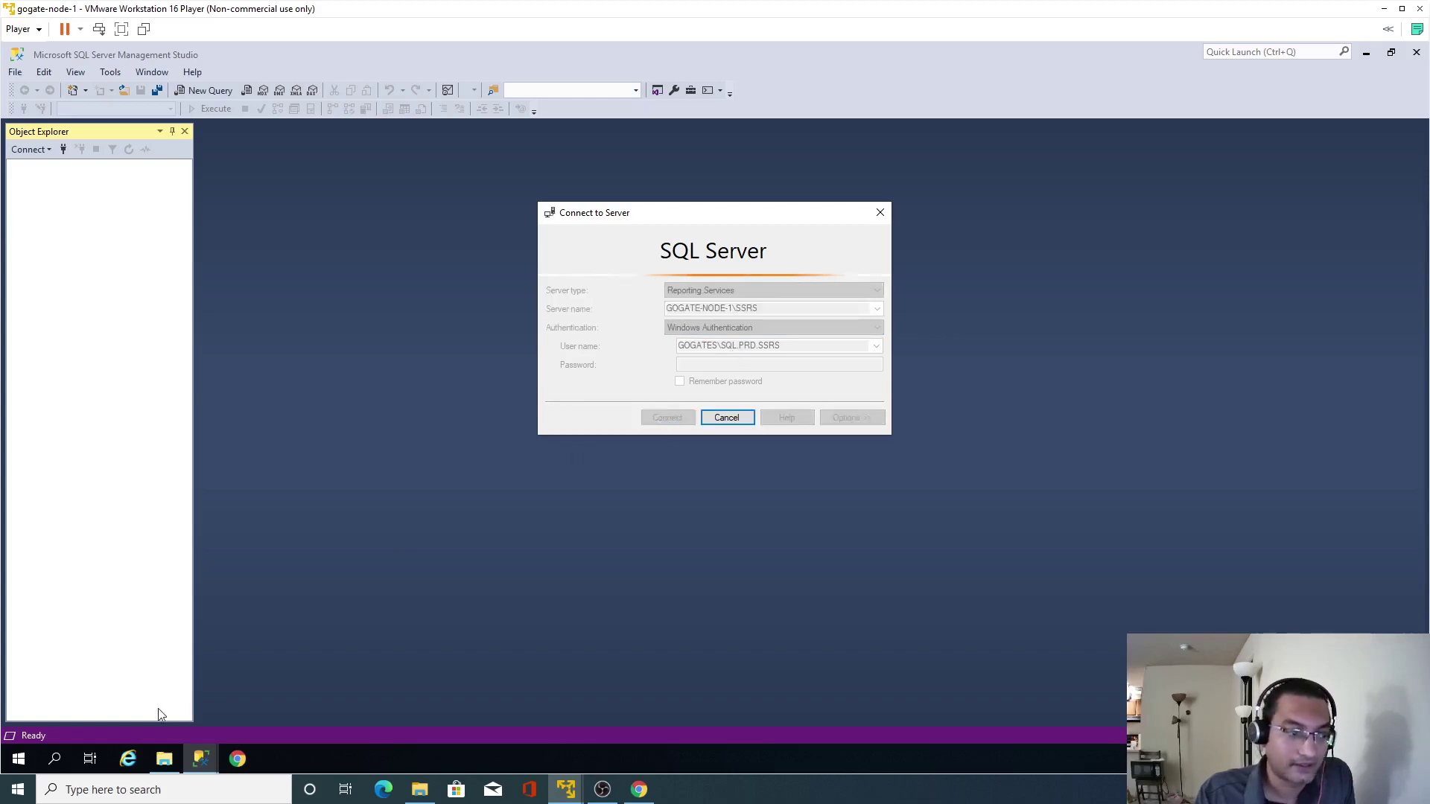
Open the Windows Services console by searching for services
click(49, 759)
text(services)
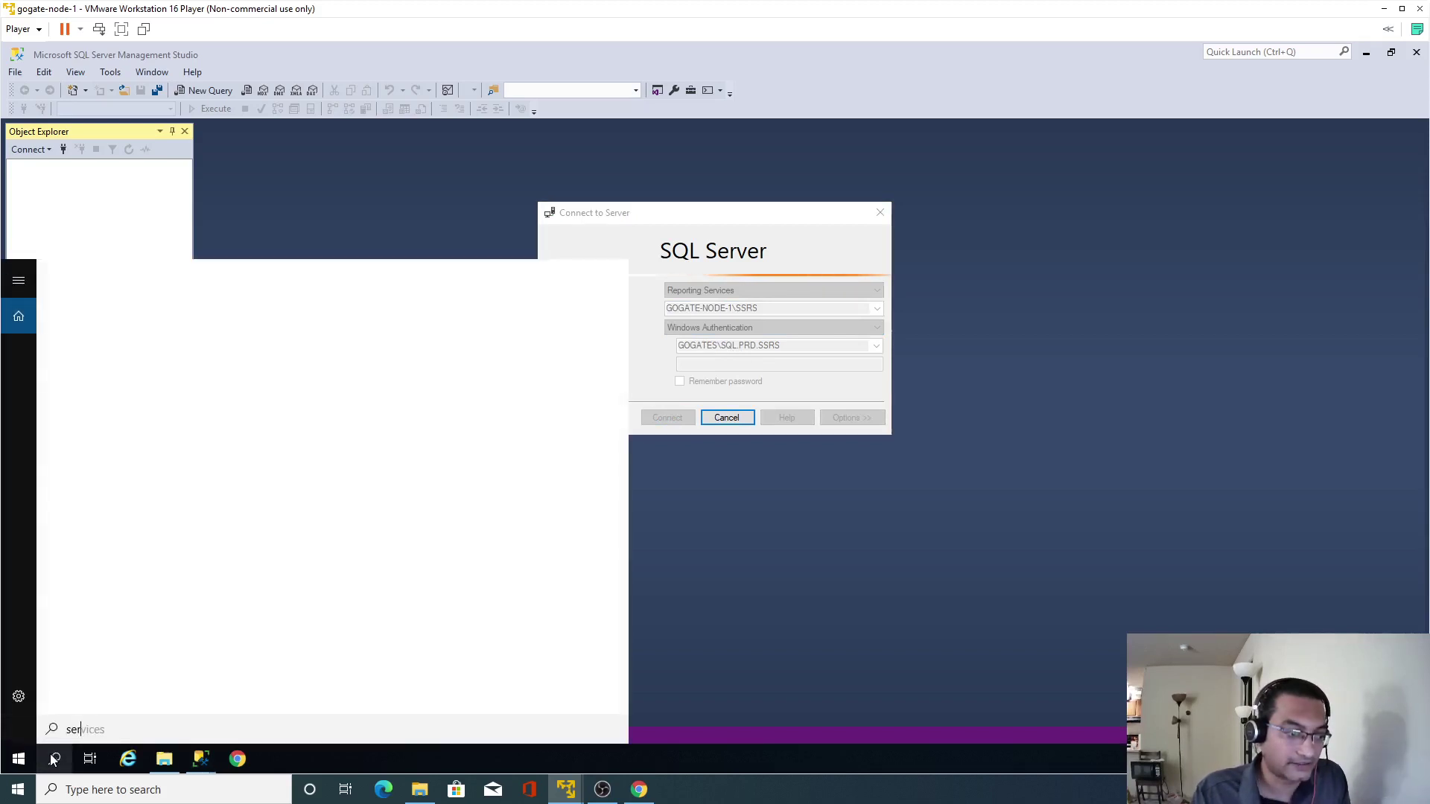
click(111, 342)
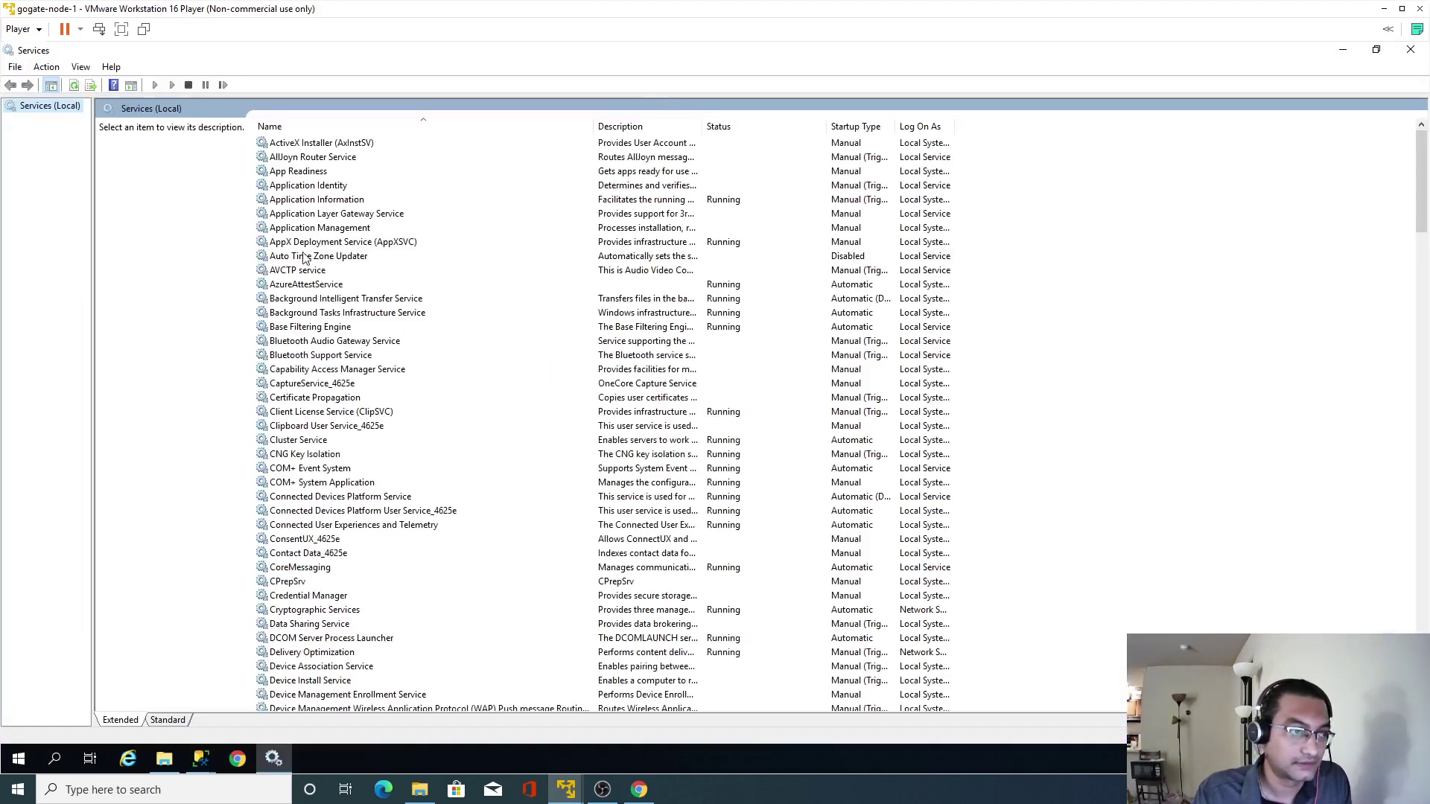
click(304, 257)
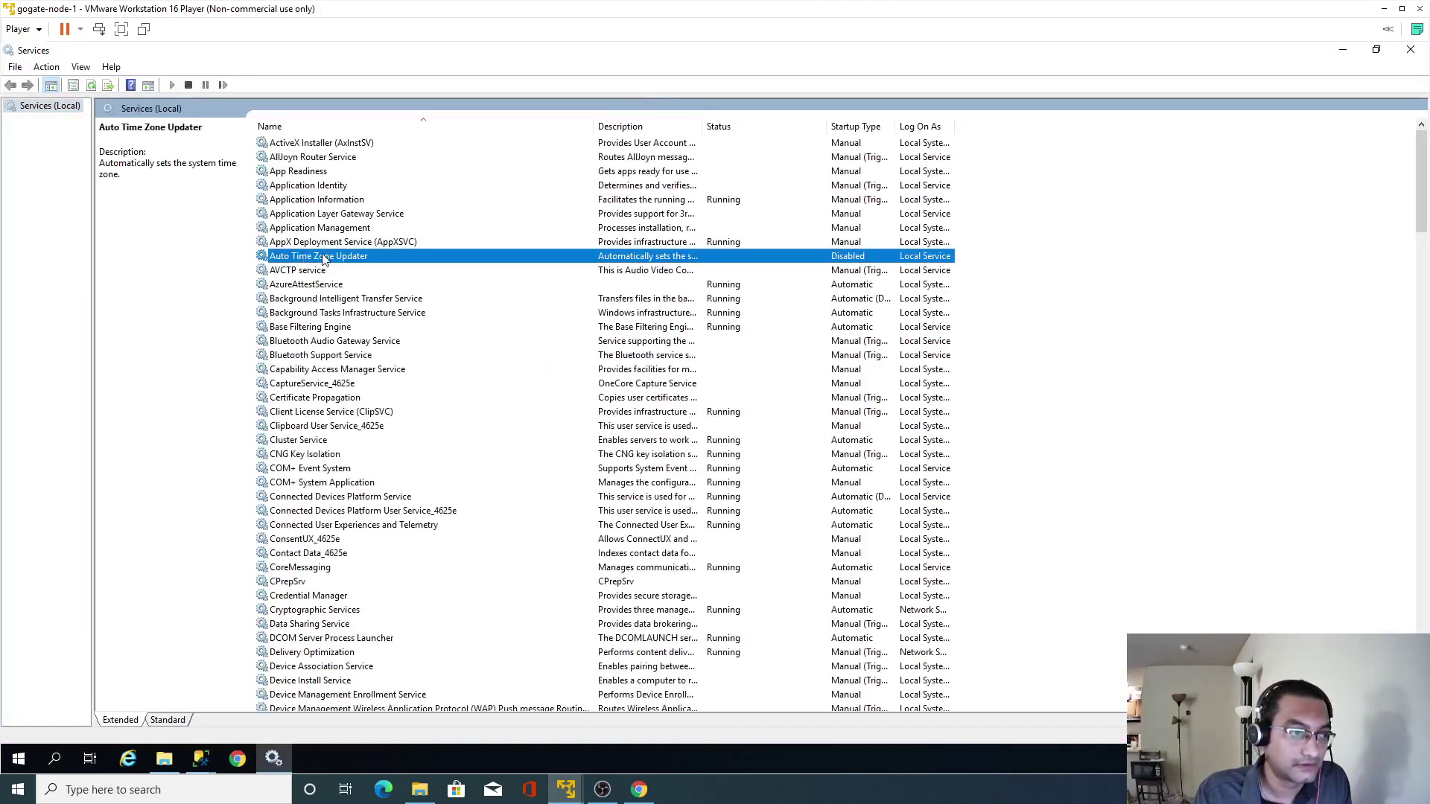
Check SQL Server Reporting Services' Log On As account in a widened column, then minimize Services
key(s)
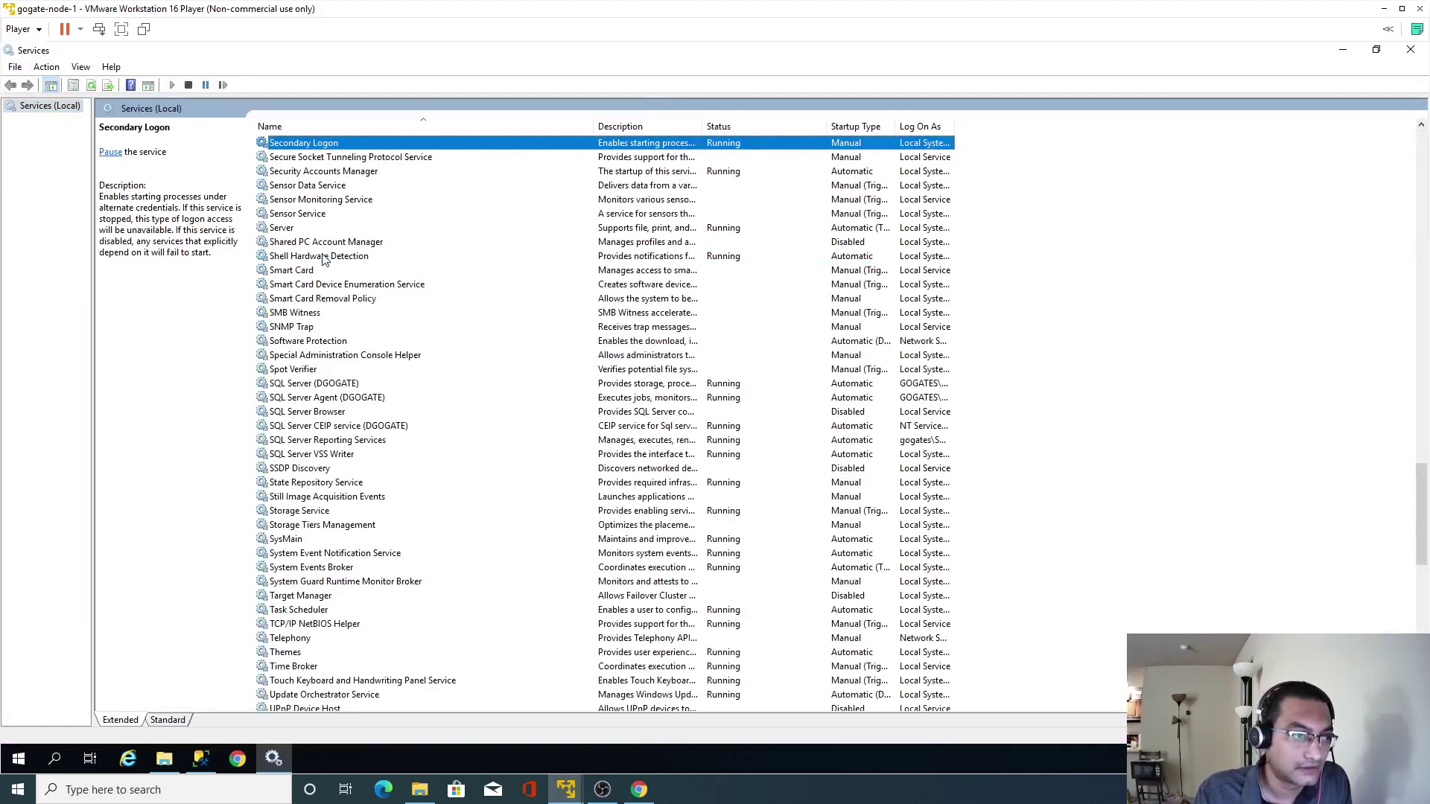
click(328, 442)
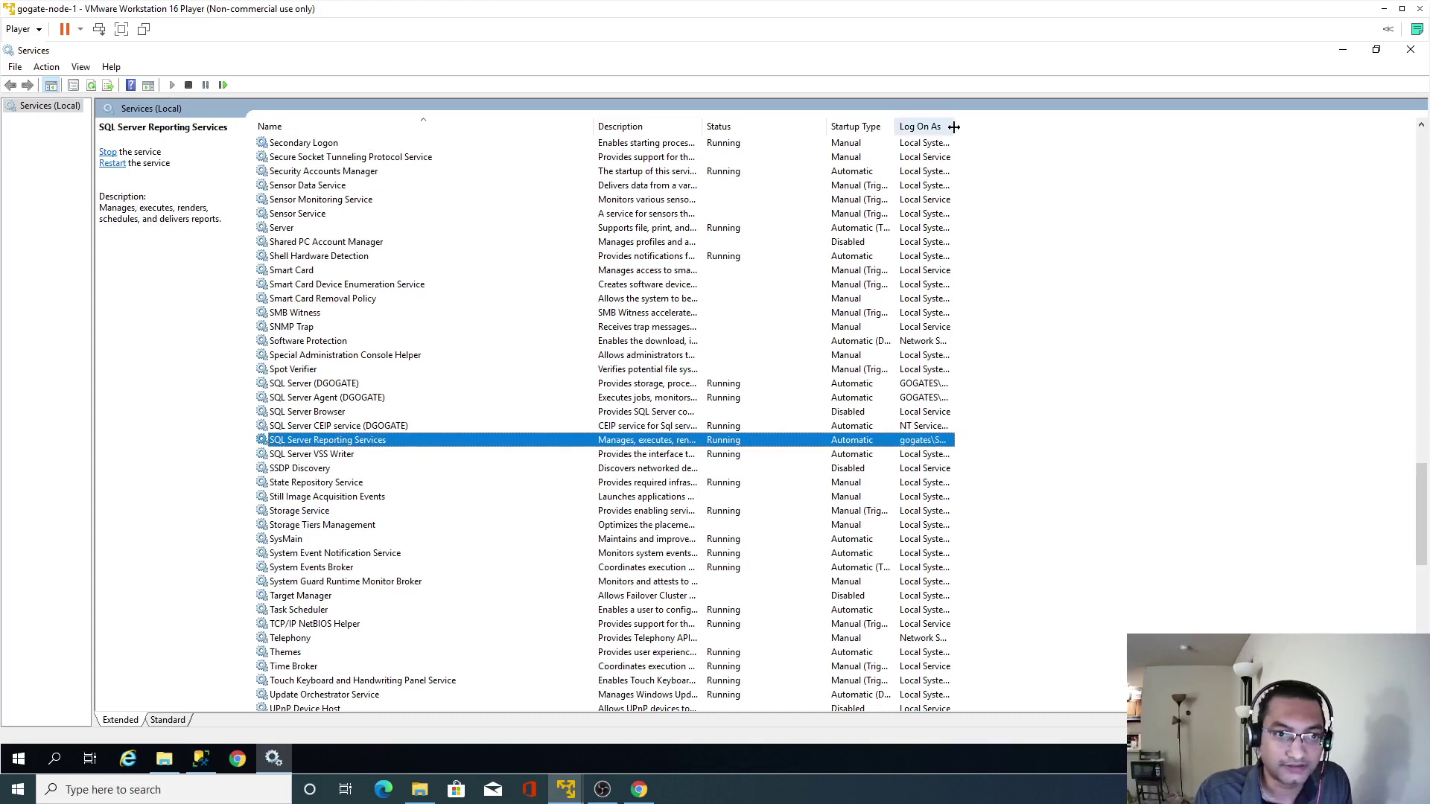
drag(955, 127, 1051, 127)
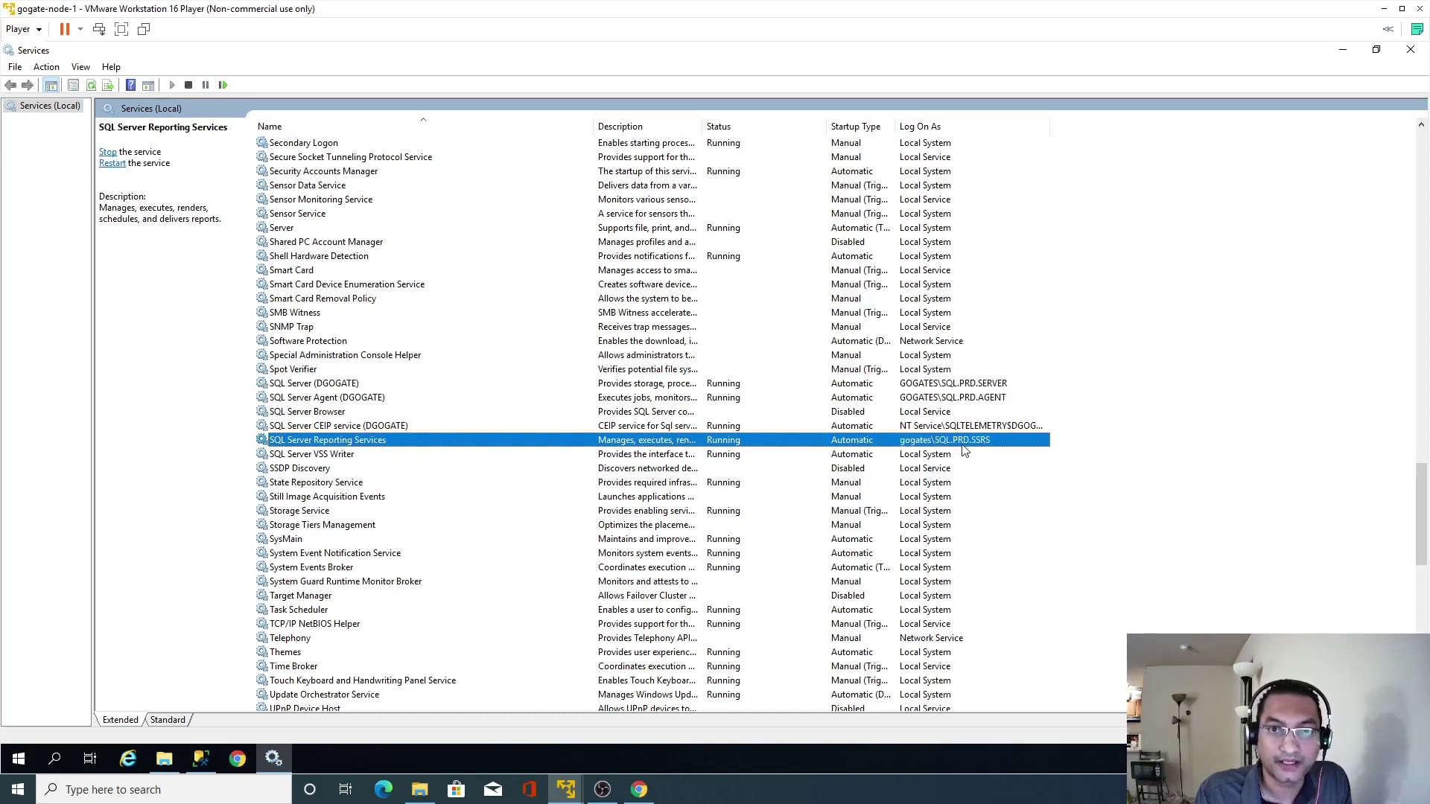
click(1343, 51)
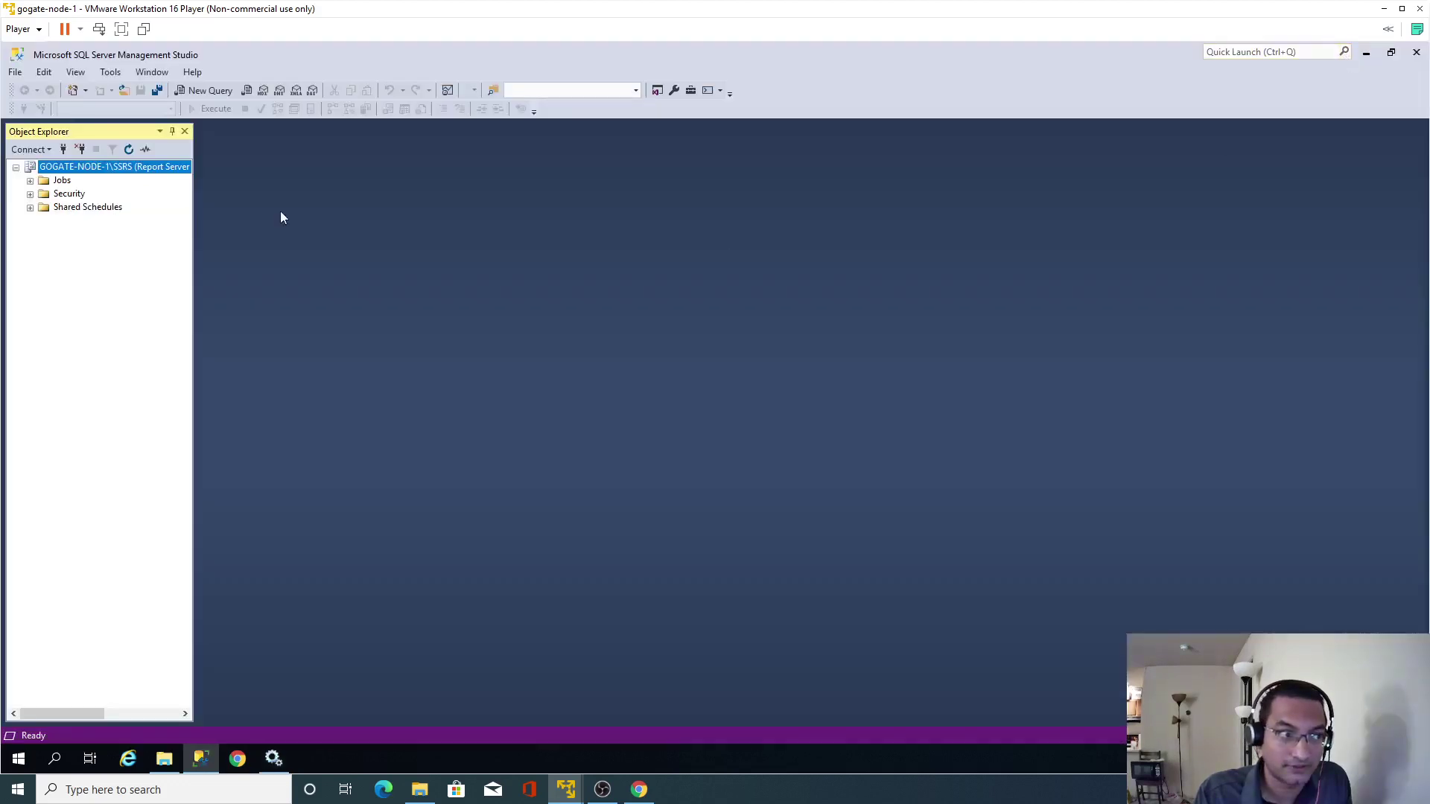
Expand the report server's Jobs, Security, Roles and System Roles folders, then close Management Studio
click(30, 180)
click(30, 195)
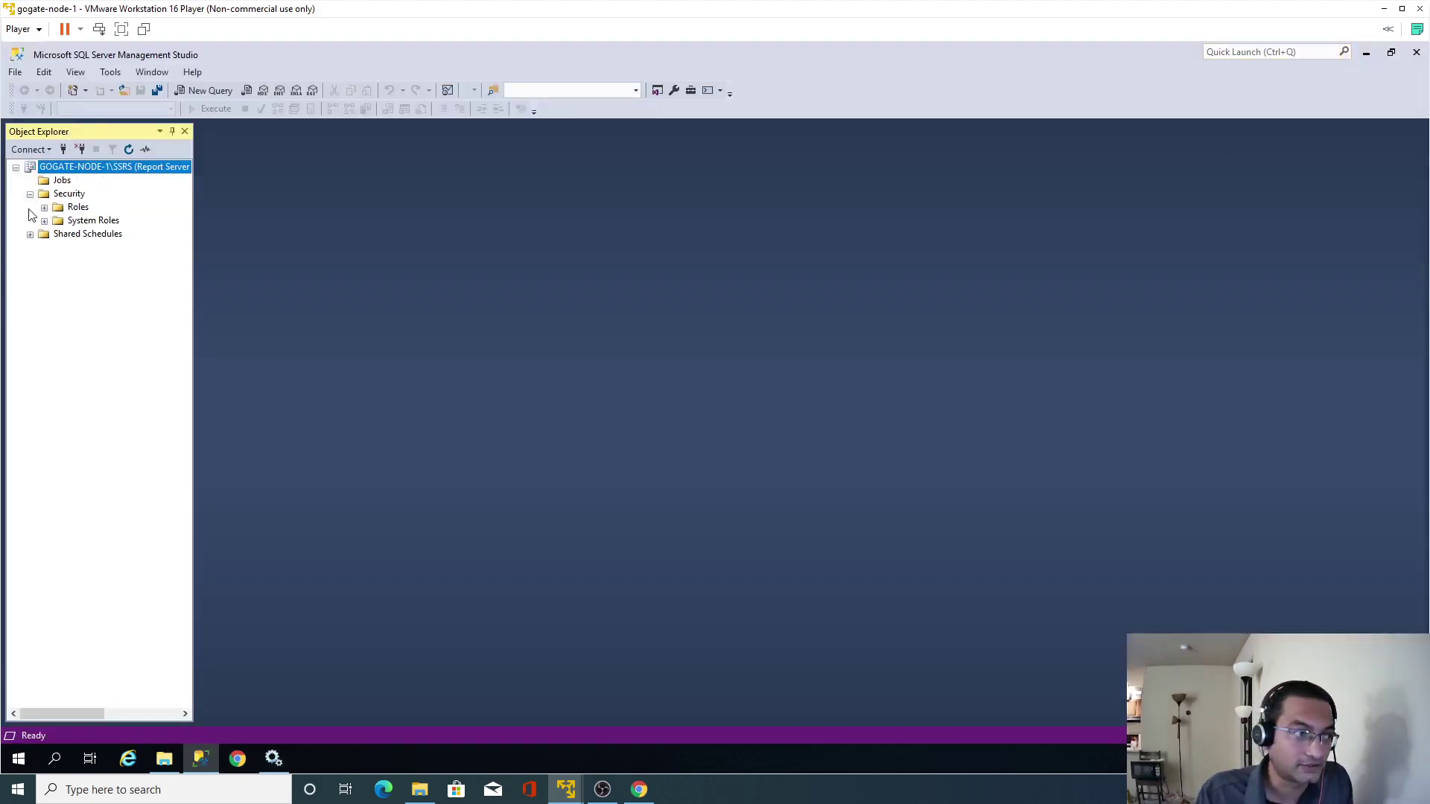
click(44, 208)
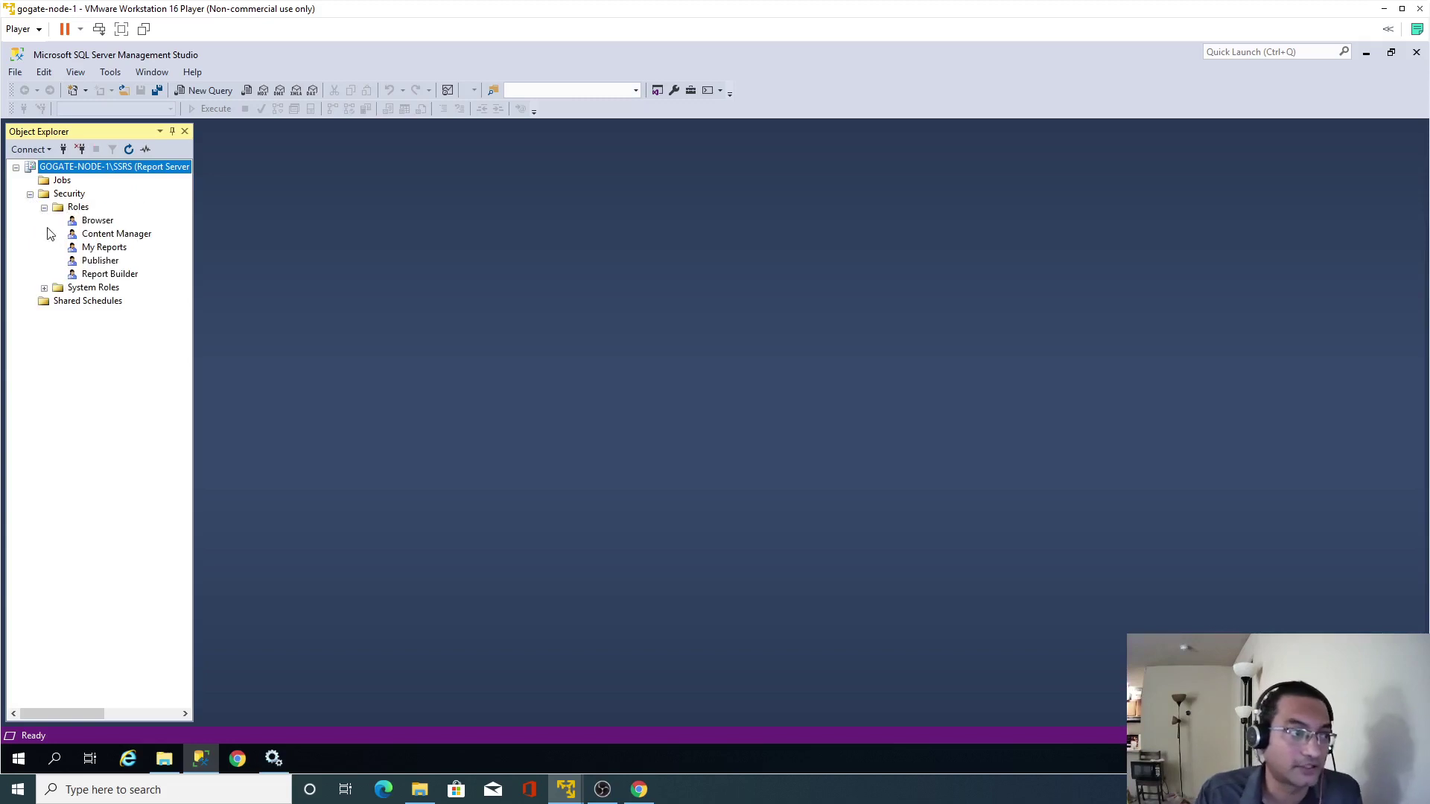
click(45, 288)
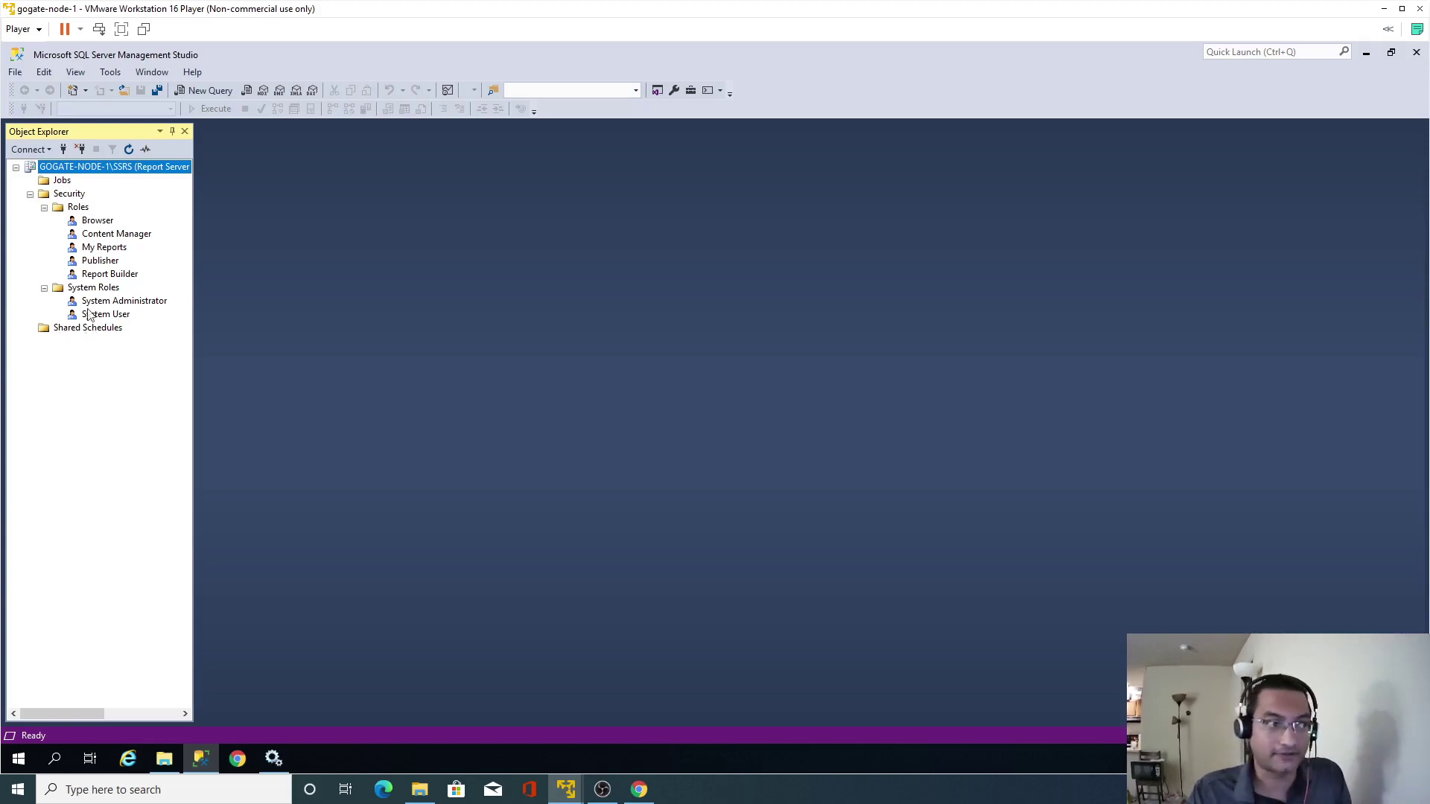
click(1416, 55)
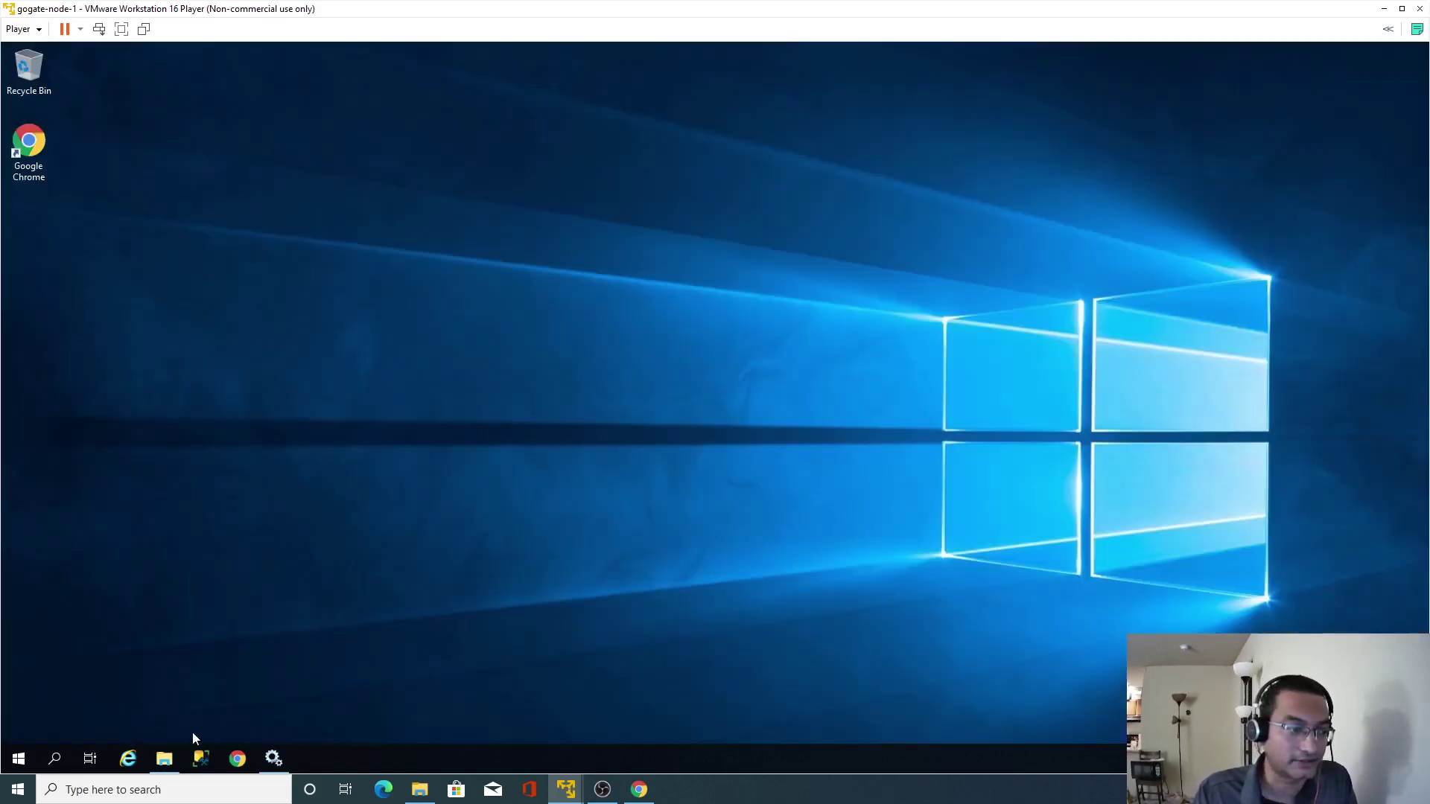
Launch the SSDT-Setup-ENU installer from the Software folder
click(165, 758)
click(555, 417)
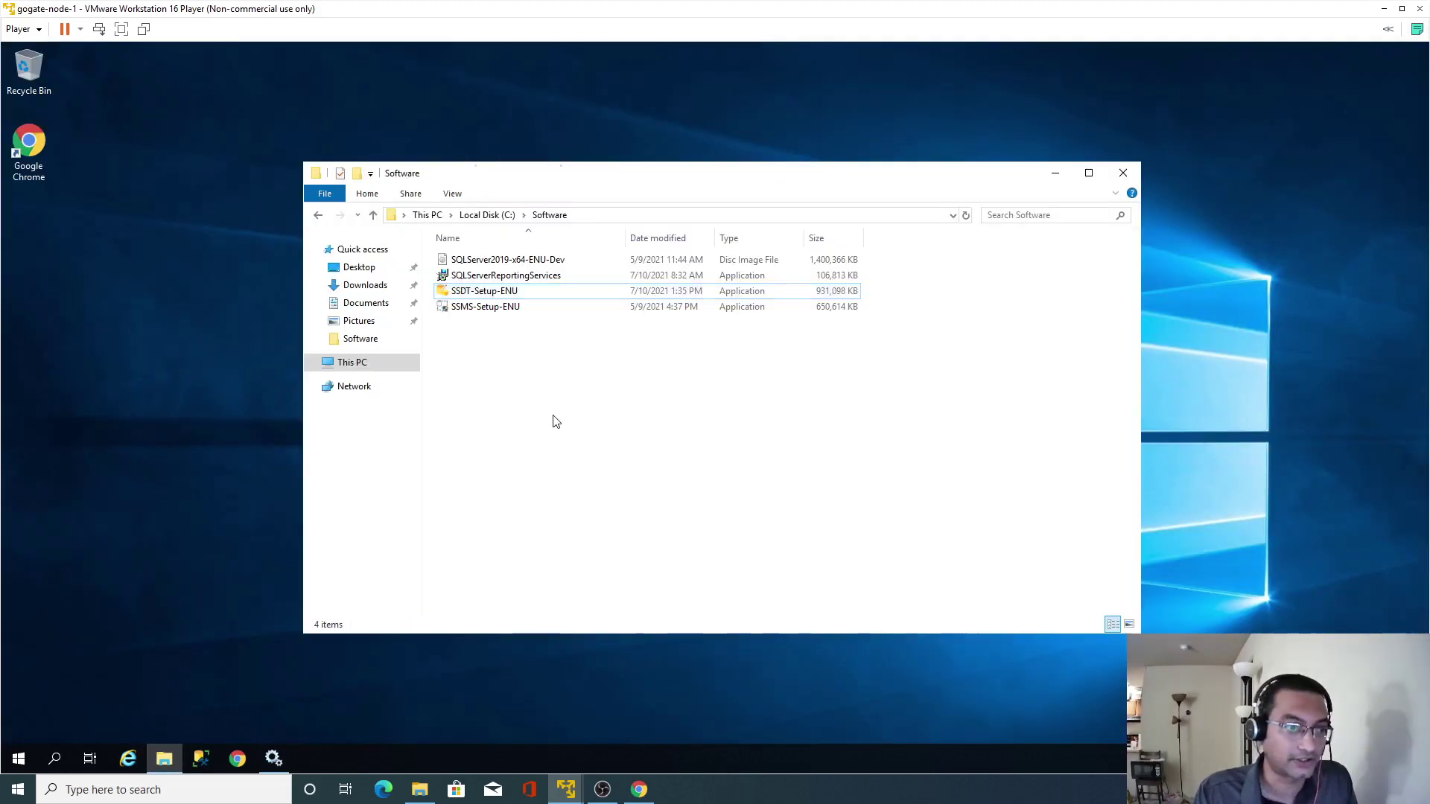
click(504, 293)
double_click(505, 294)
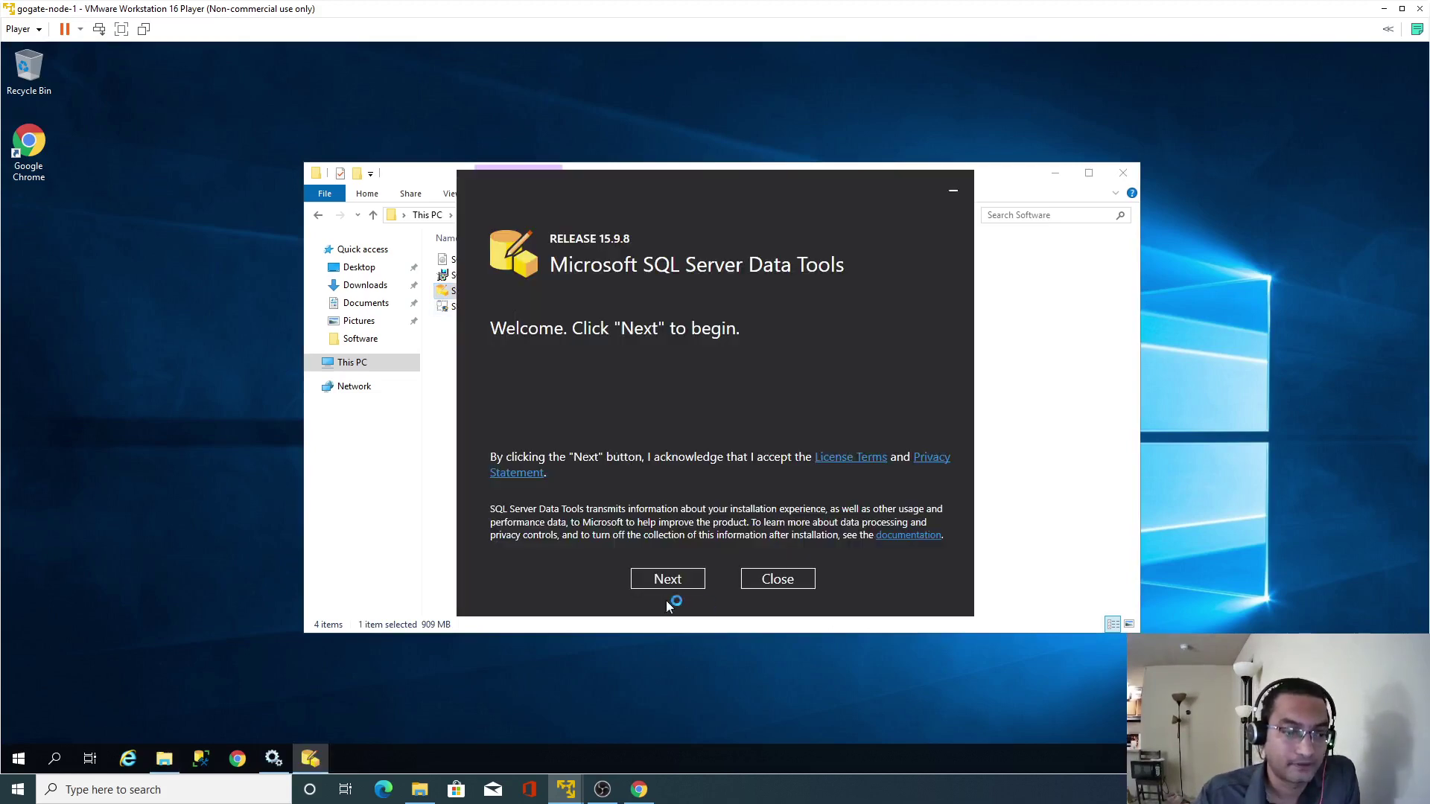
Start the SSDT install with Integration Services left out, keeping Reporting Services
click(668, 579)
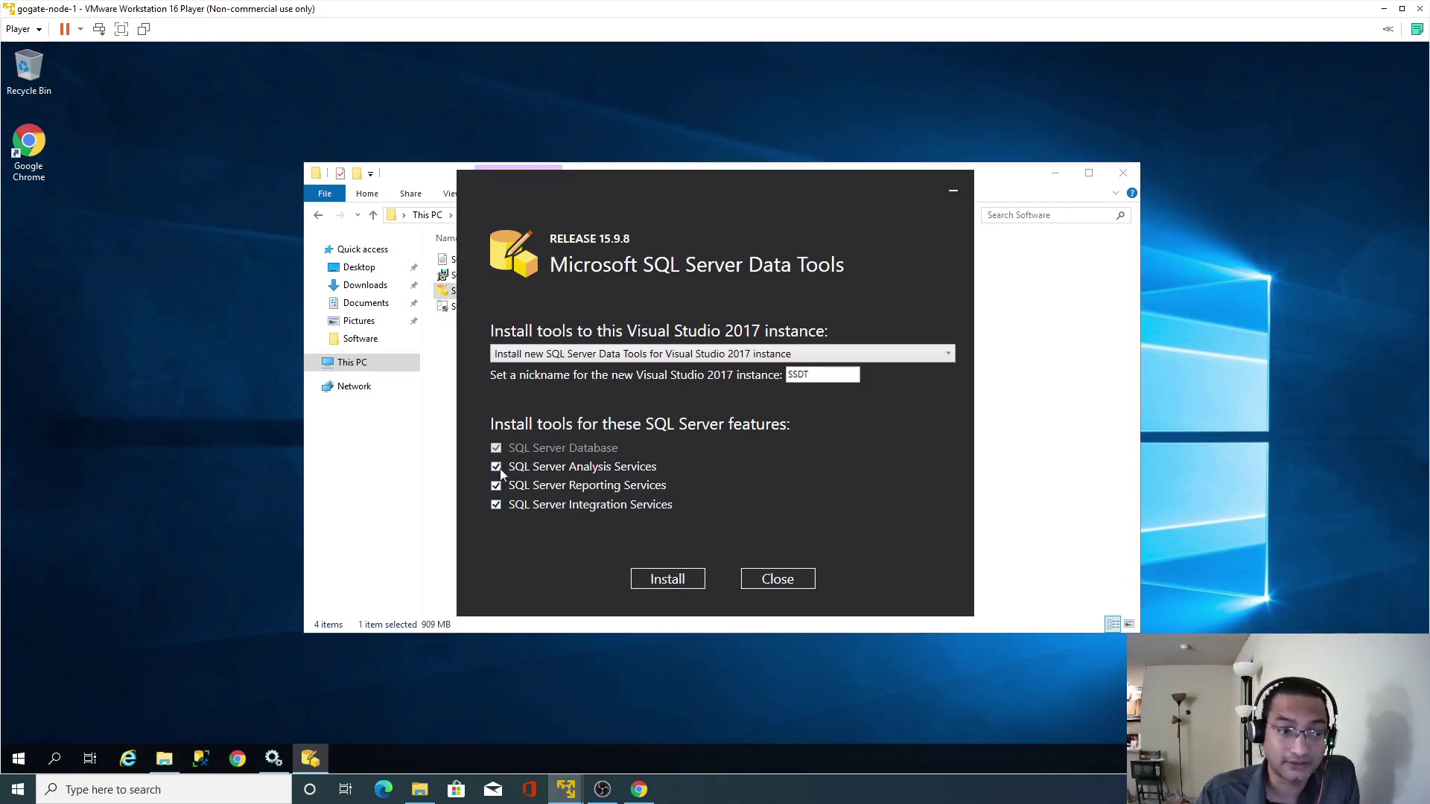
click(497, 506)
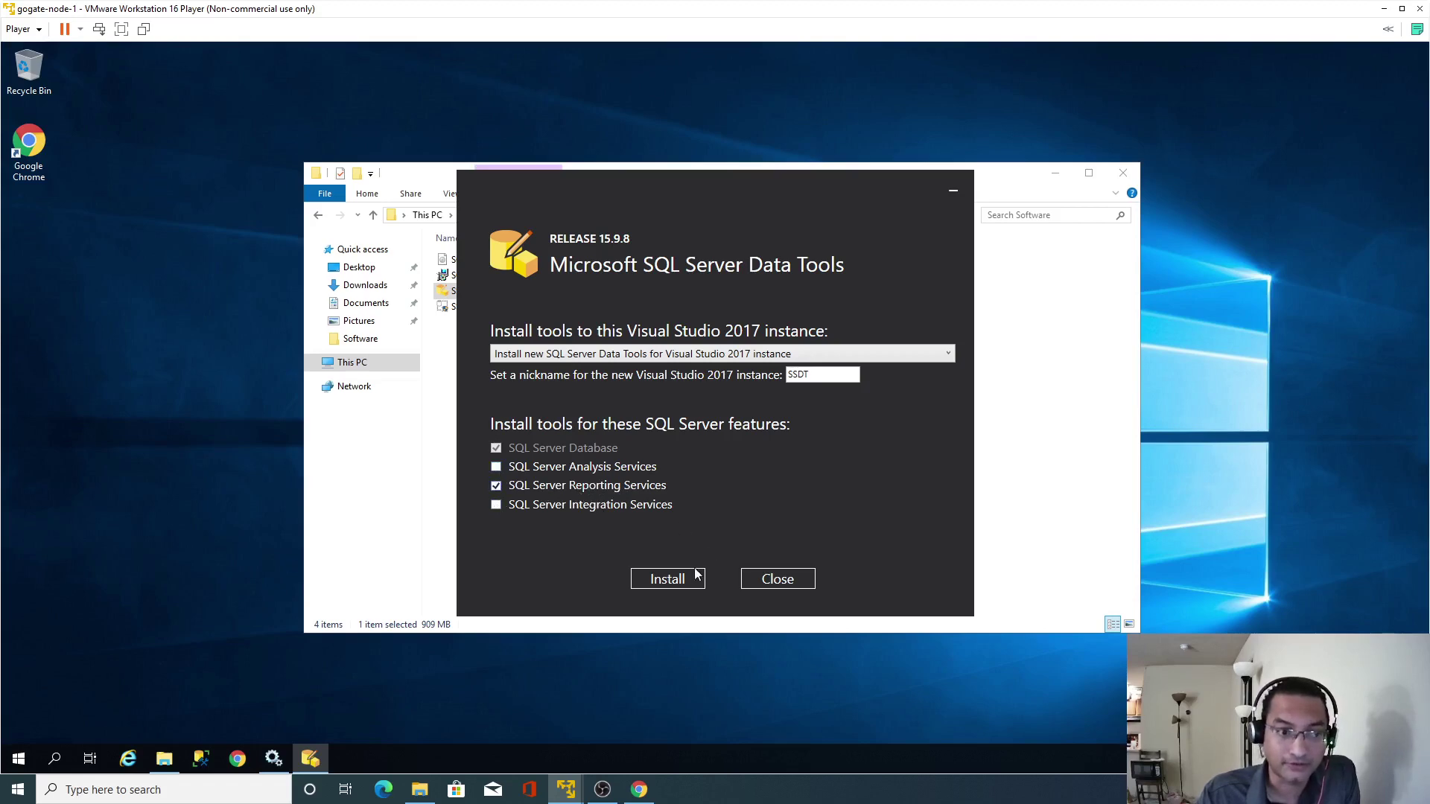
click(670, 579)
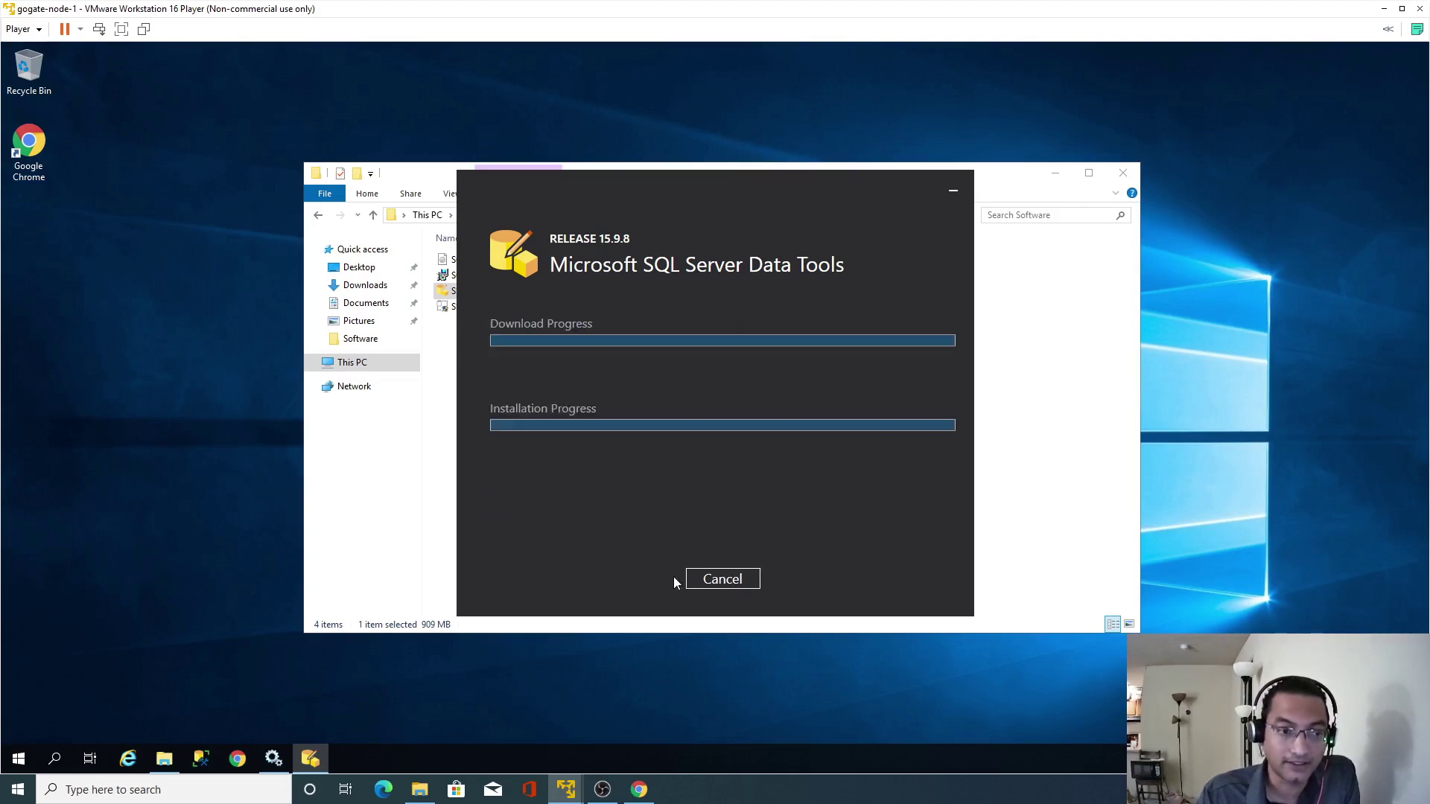
Approve the installer's UAC prompt and let SQL Server Data Tools 15.9.8 install
click(672, 498)
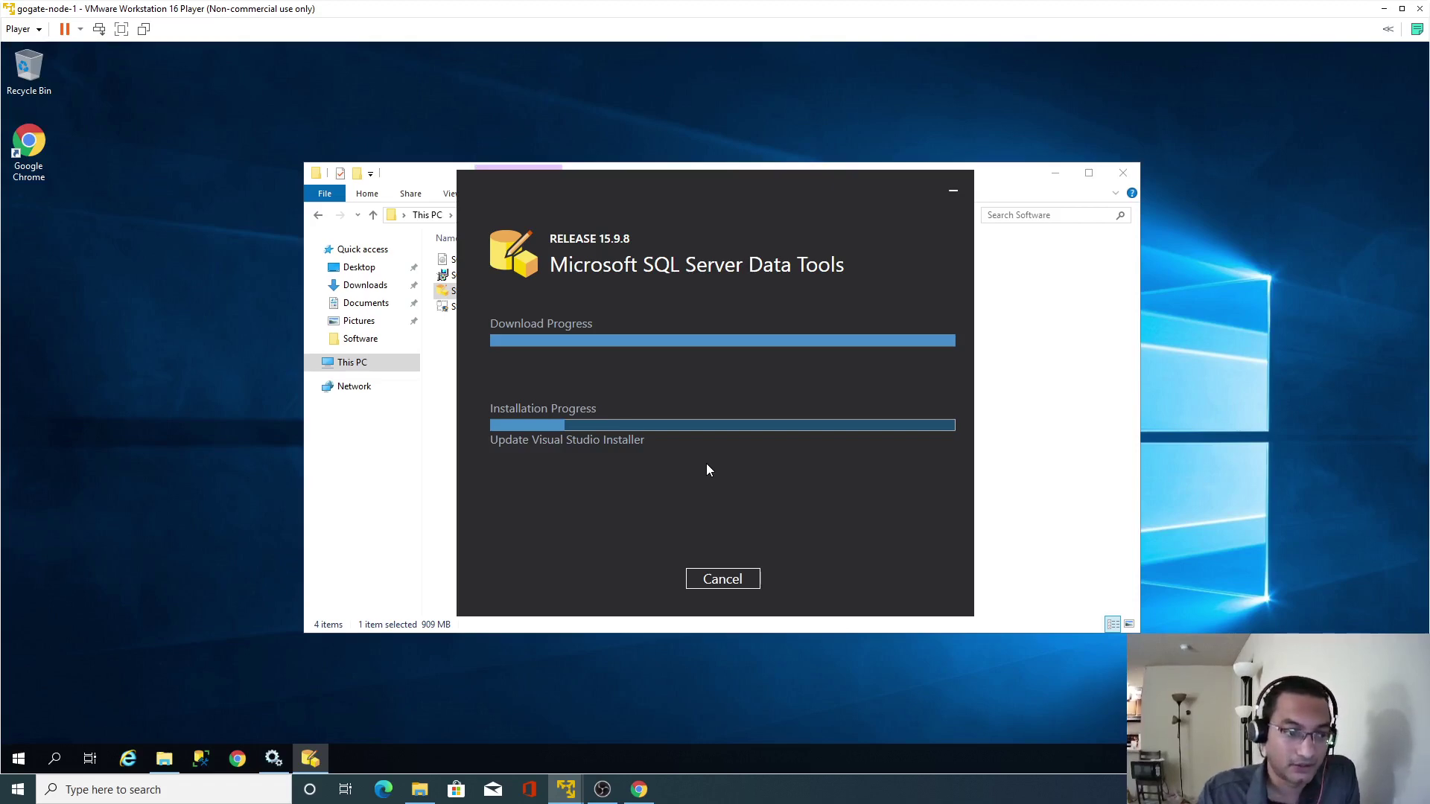
click(603, 789)
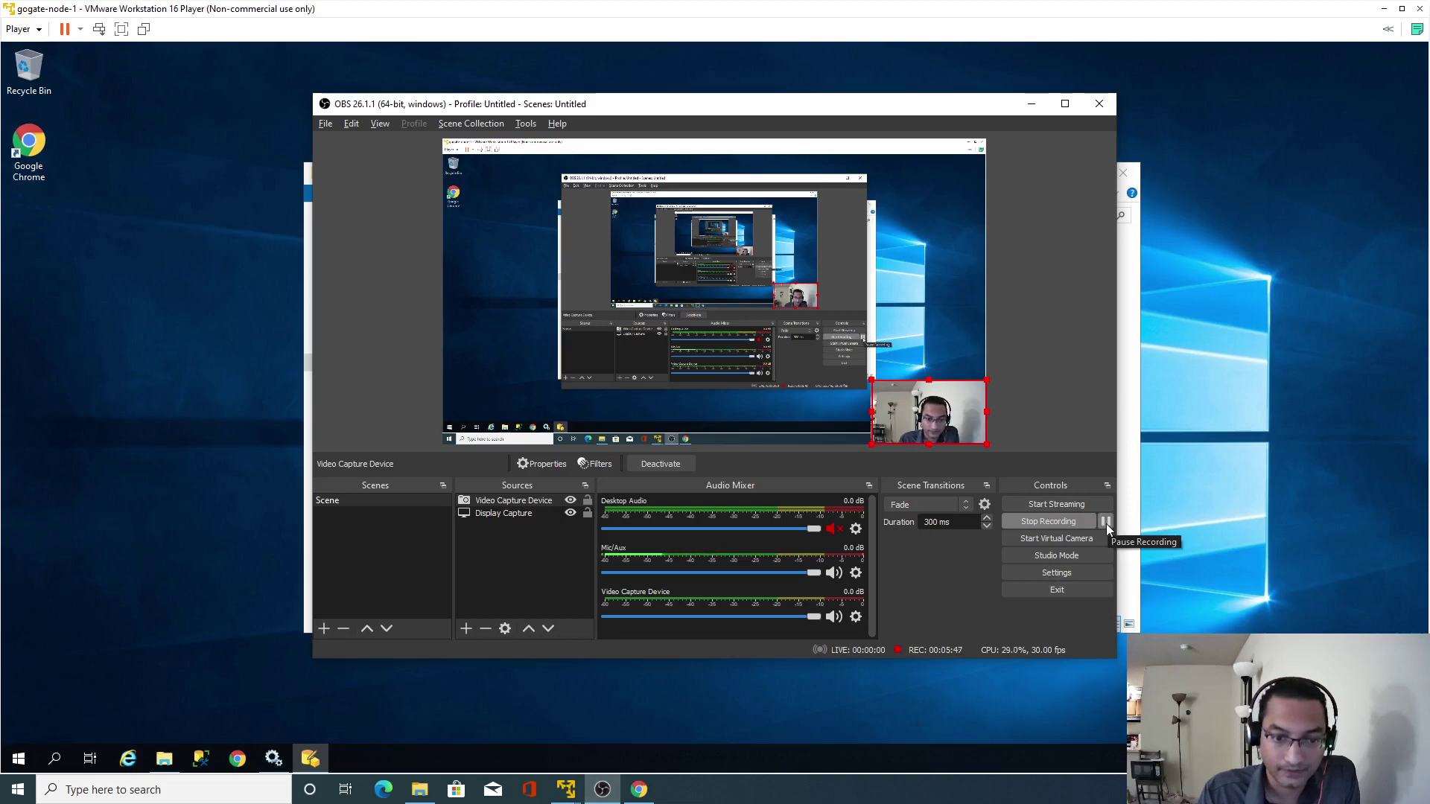
drag(1061, 108, 839, 179)
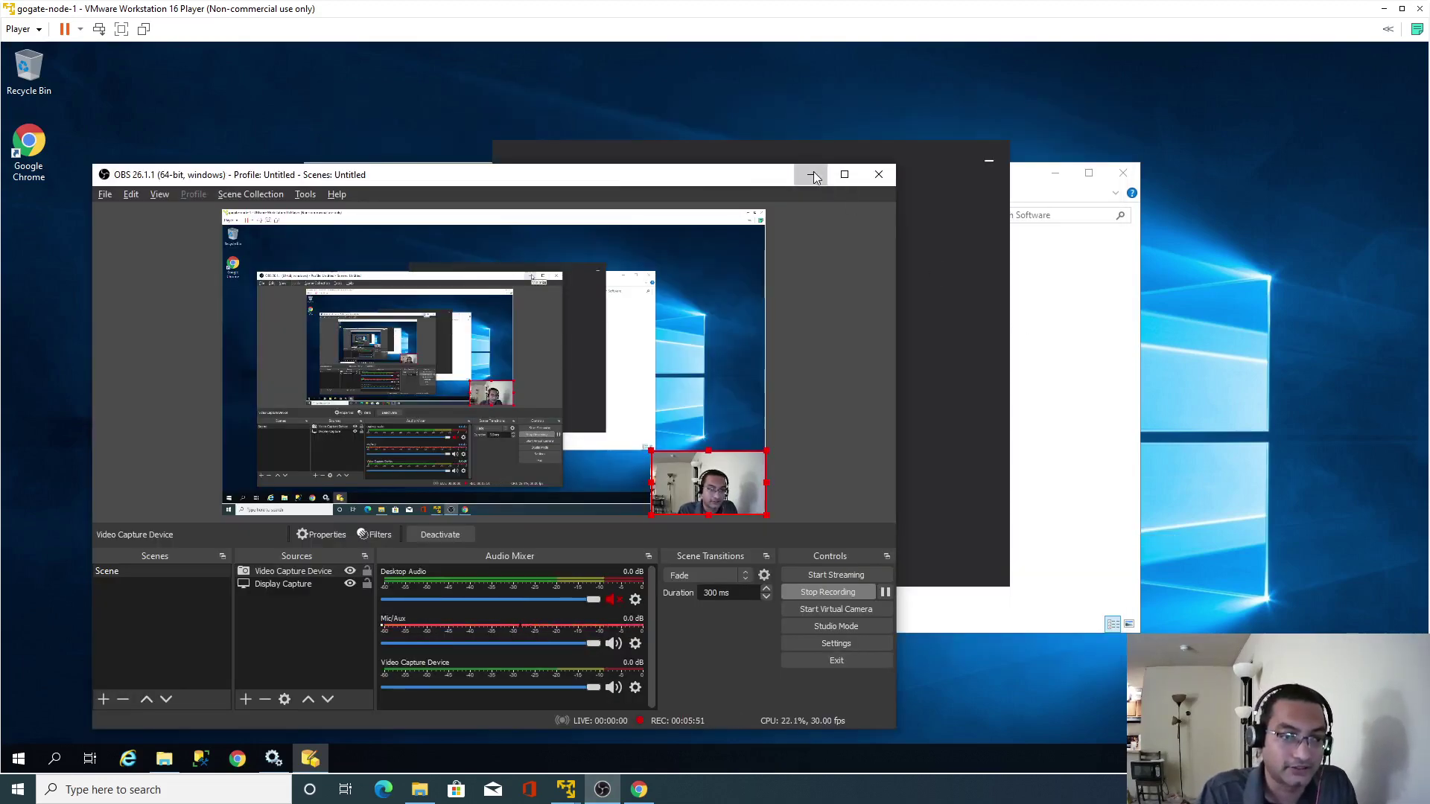
click(812, 176)
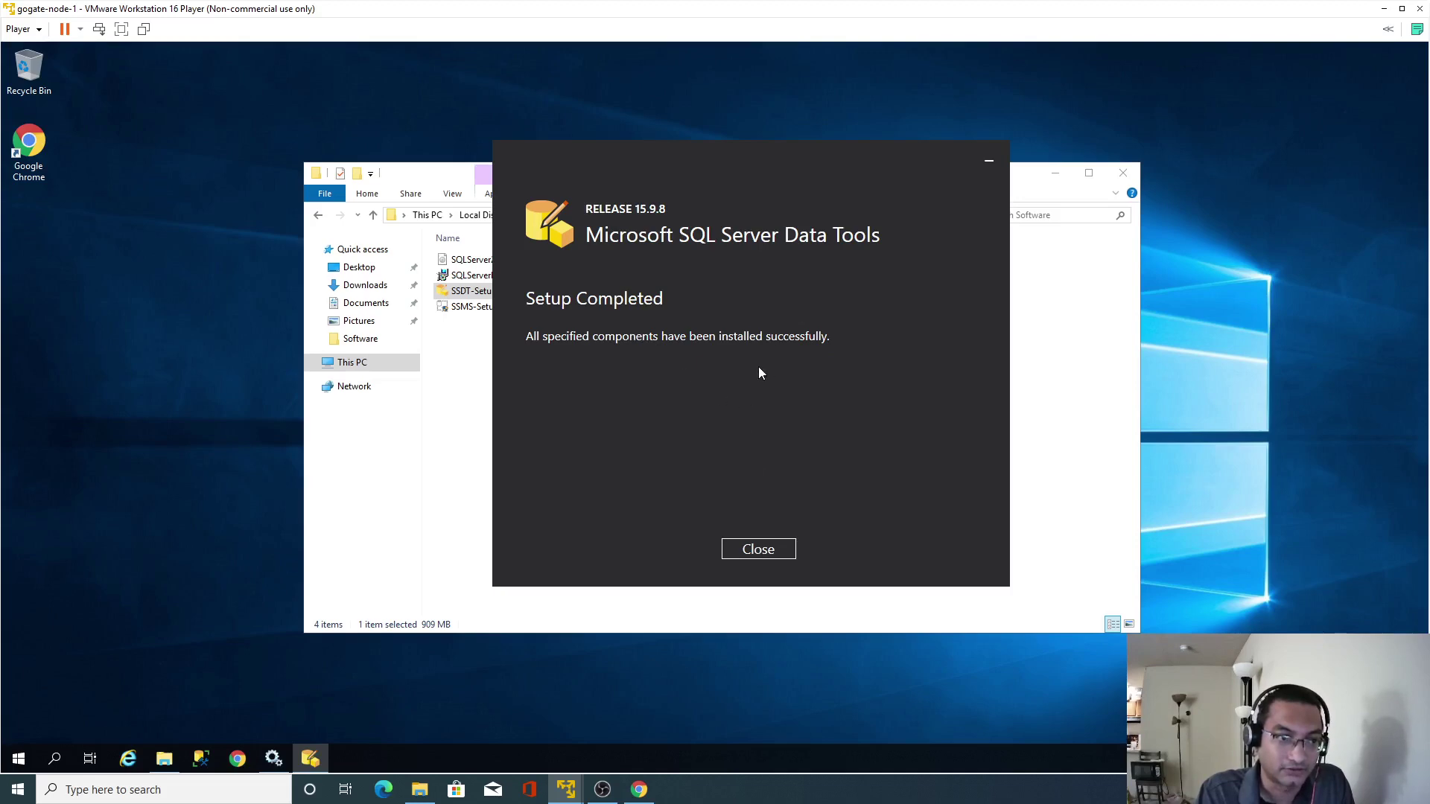
Close the completed SSDT setup and the Software folder window
click(767, 555)
click(600, 792)
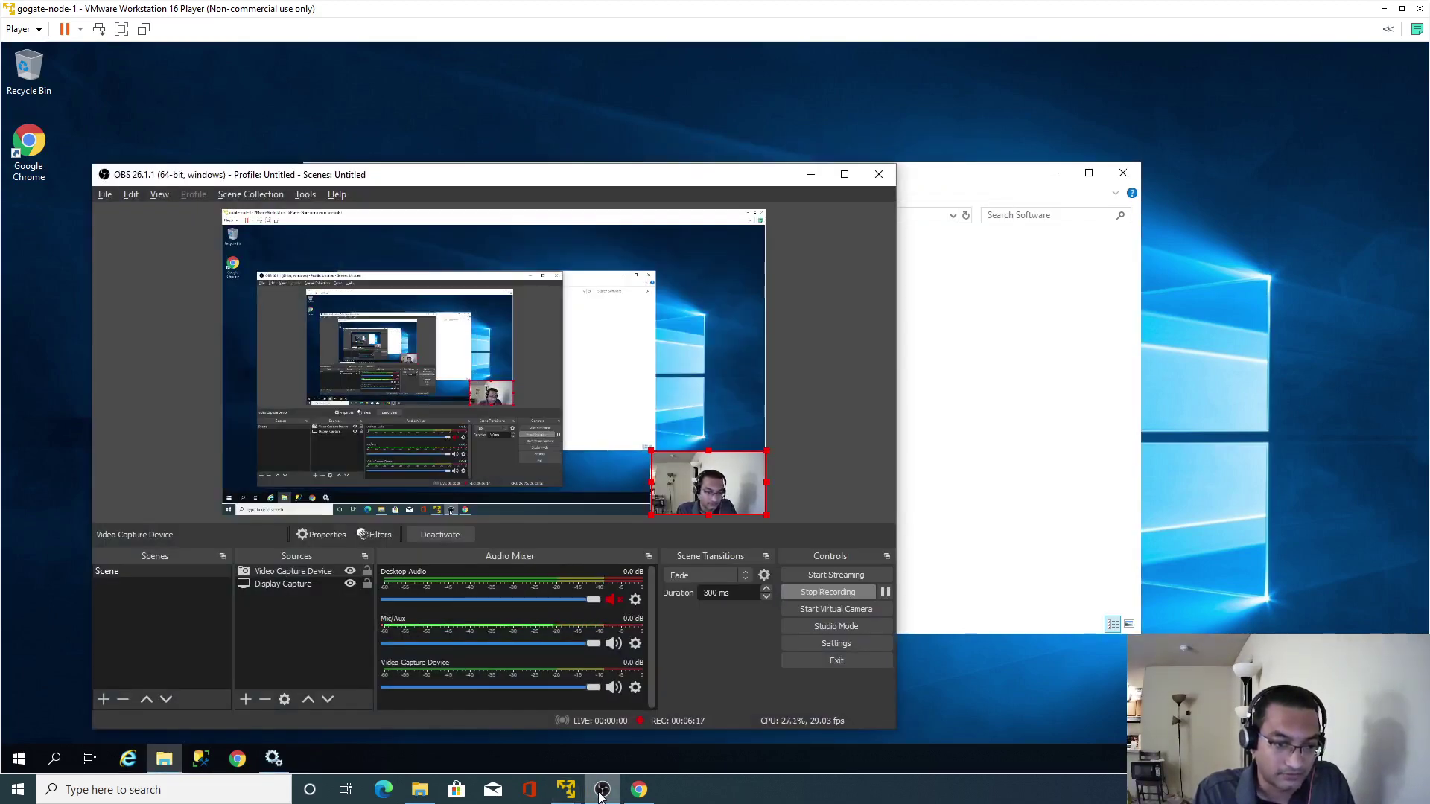
click(601, 791)
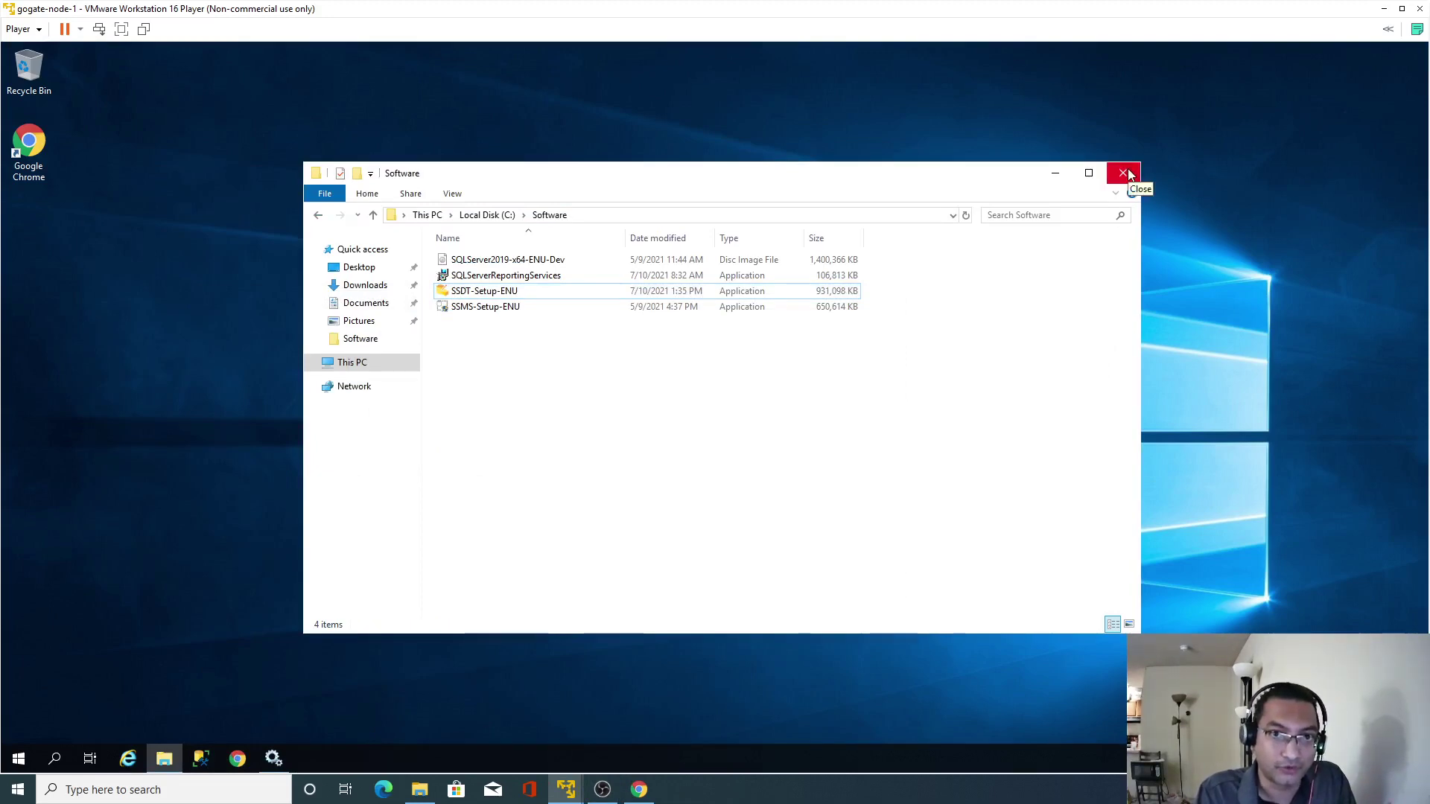
click(1123, 173)
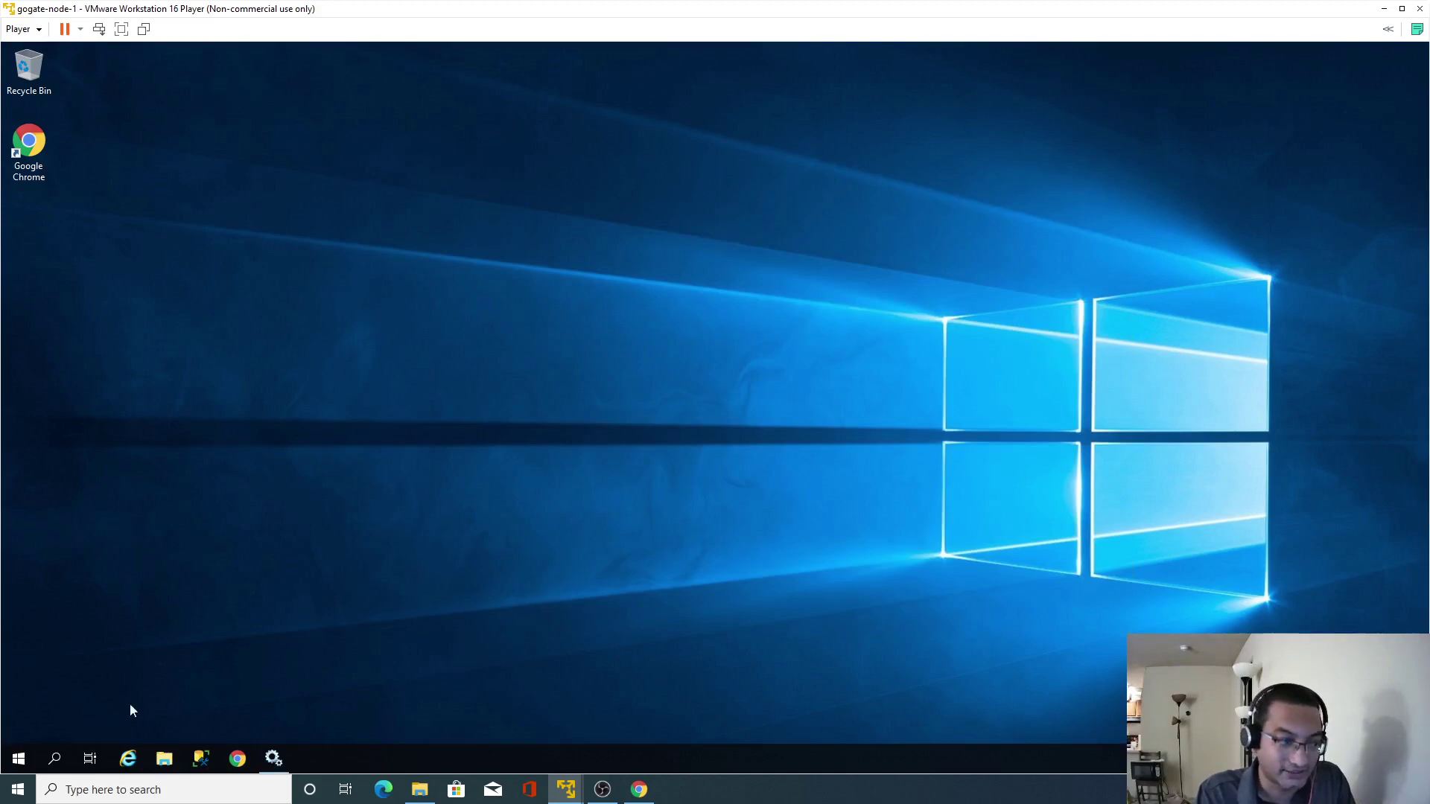
Launch Visual Studio 2017 (SSDT) via an 'ssd' search, skip sign-in and keep the Blue theme
click(57, 758)
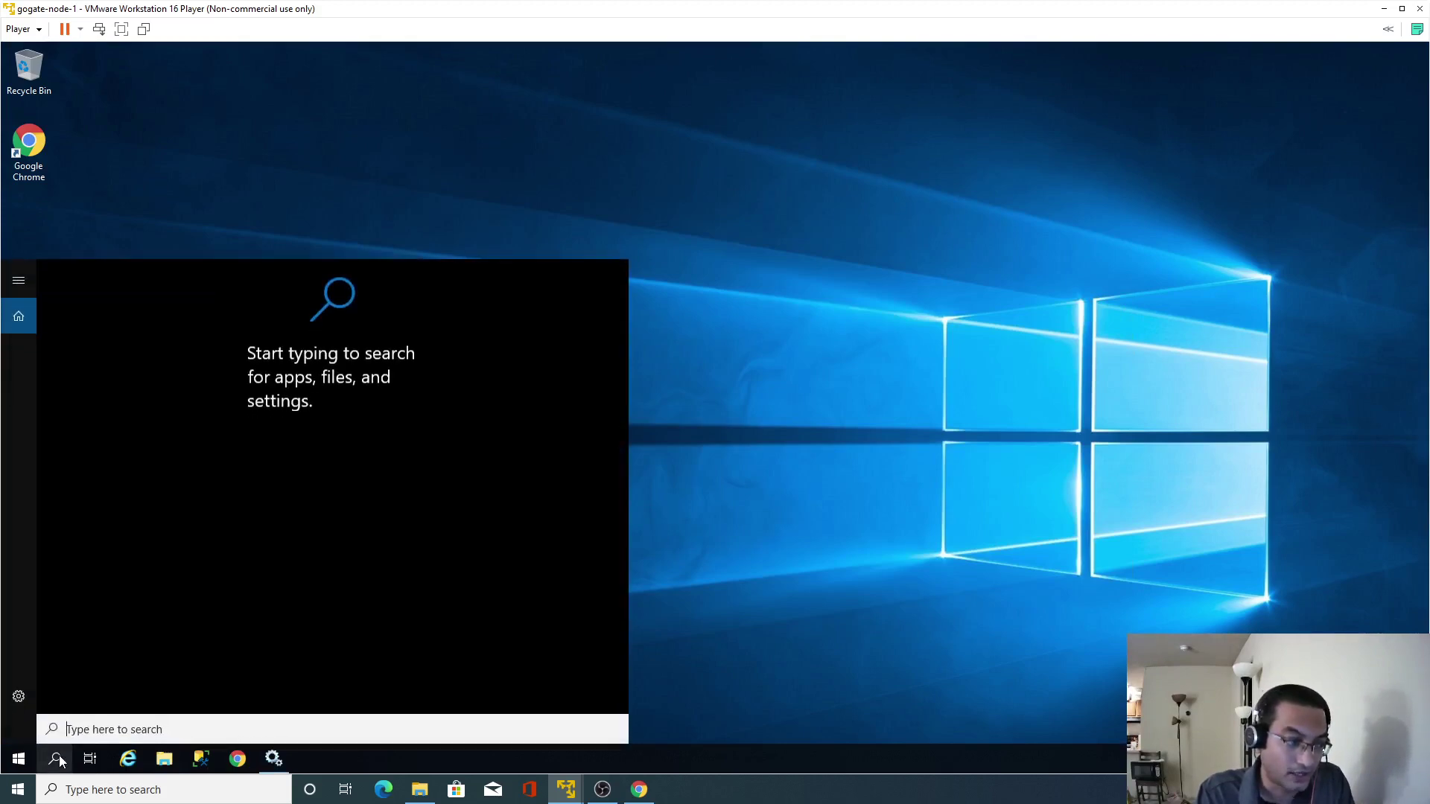
text(ssd)
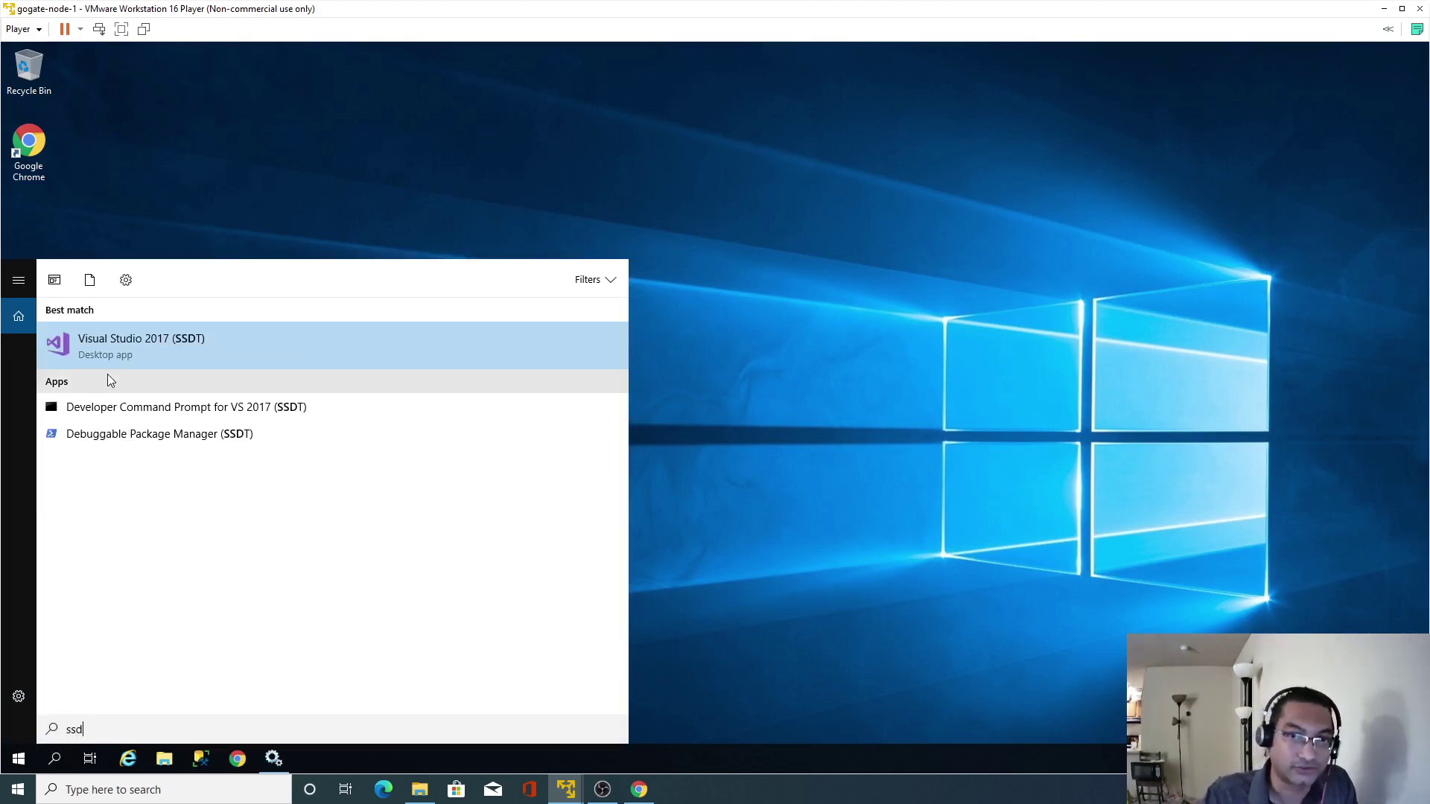
click(125, 340)
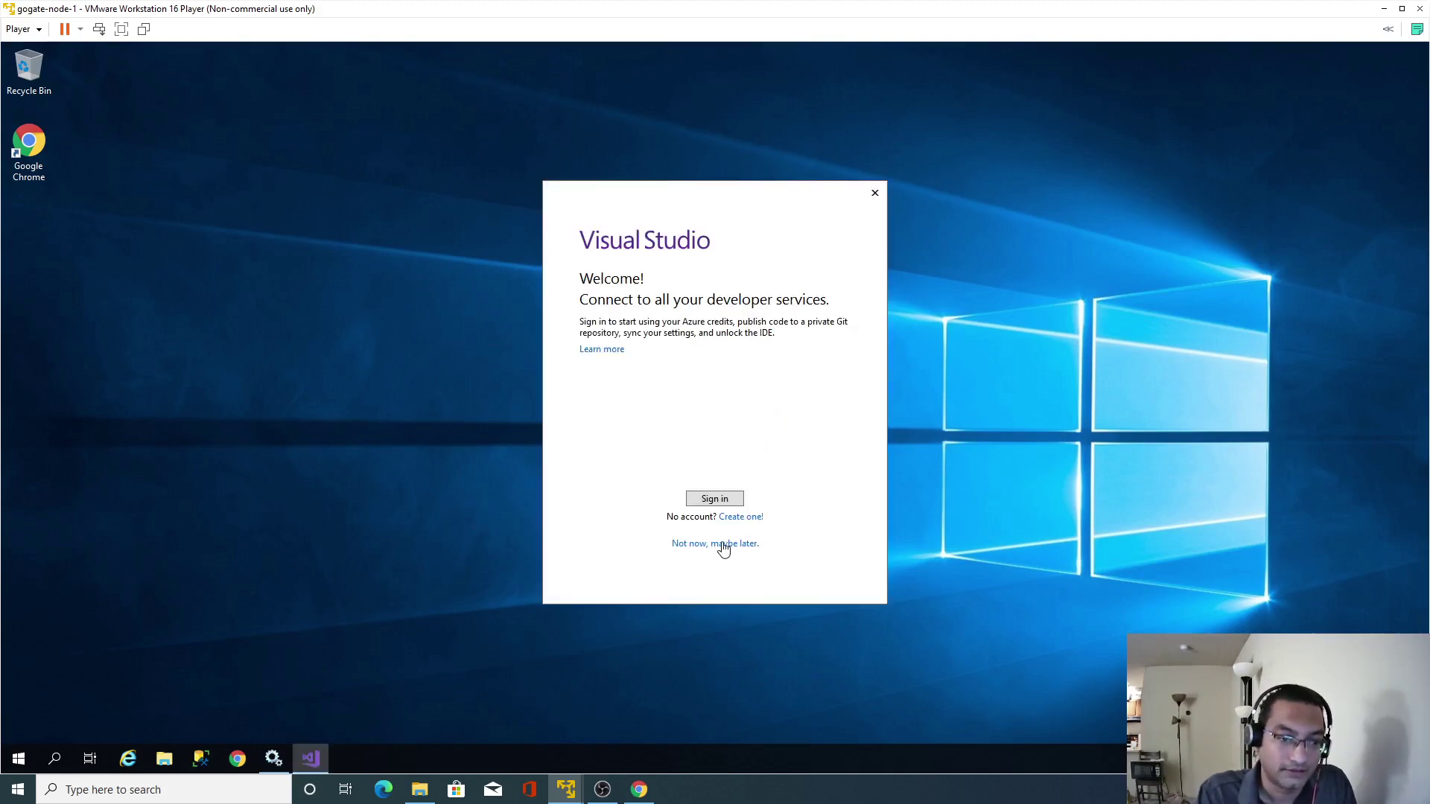
click(721, 545)
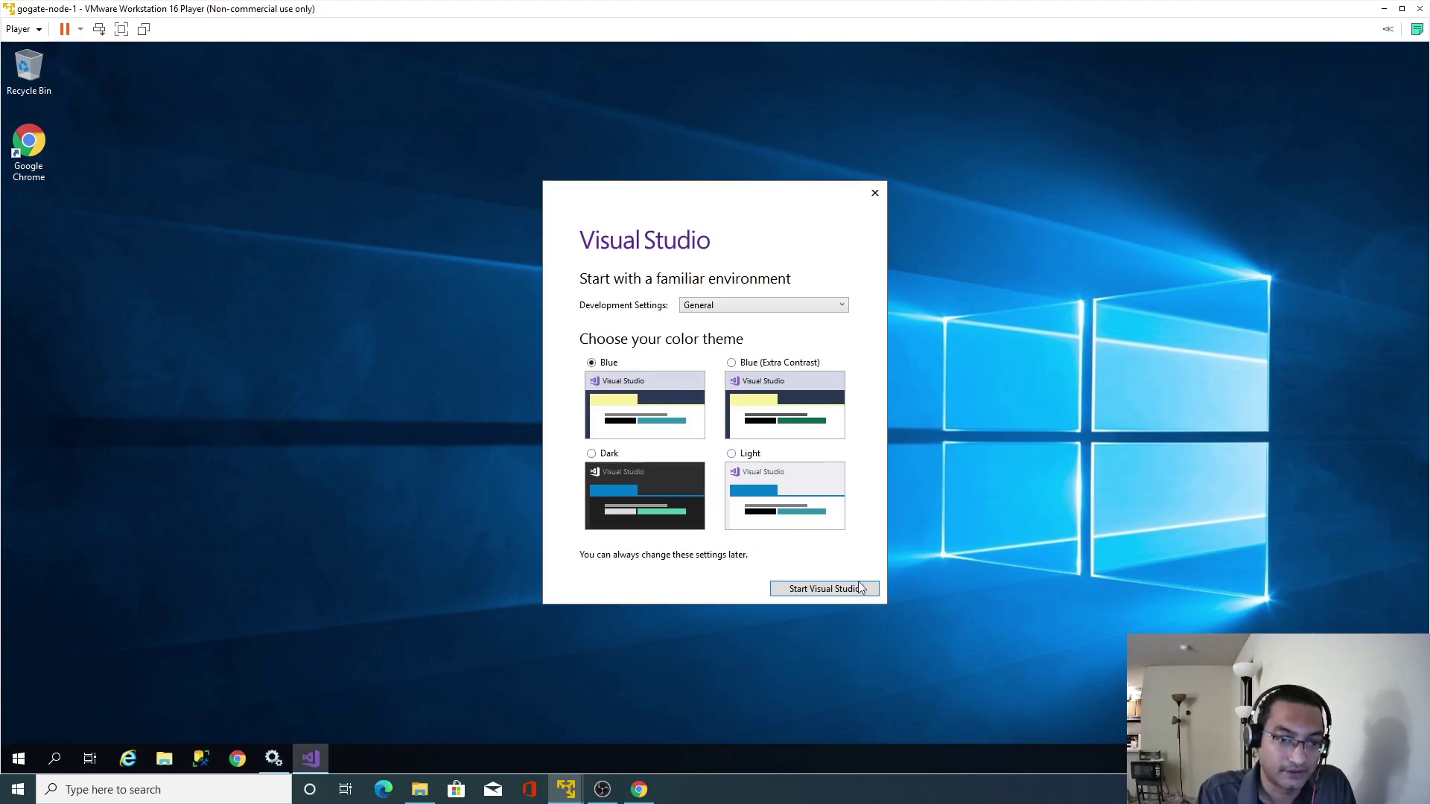
click(832, 595)
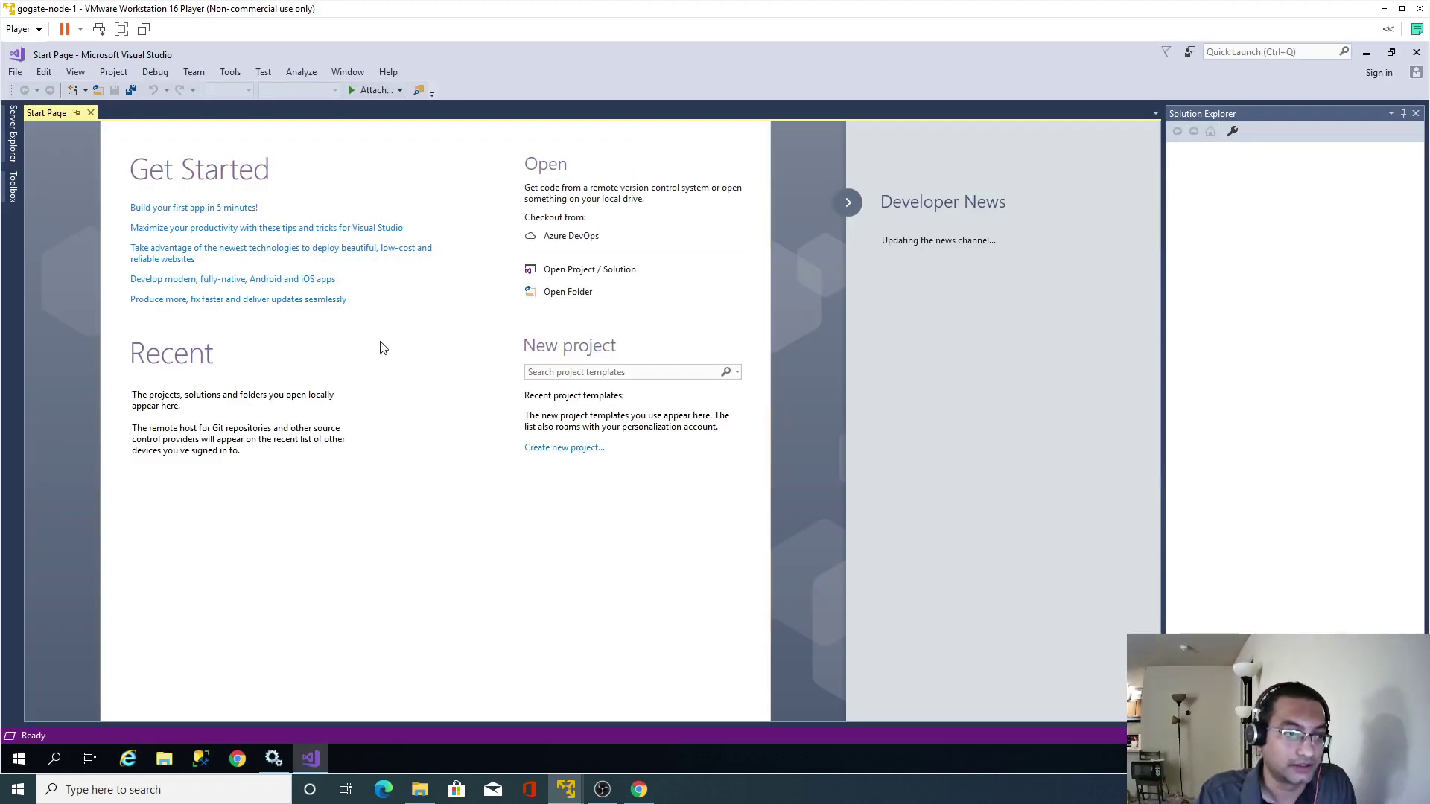
Create an empty Reporting Services Report Server Project named Report Project1
click(15, 73)
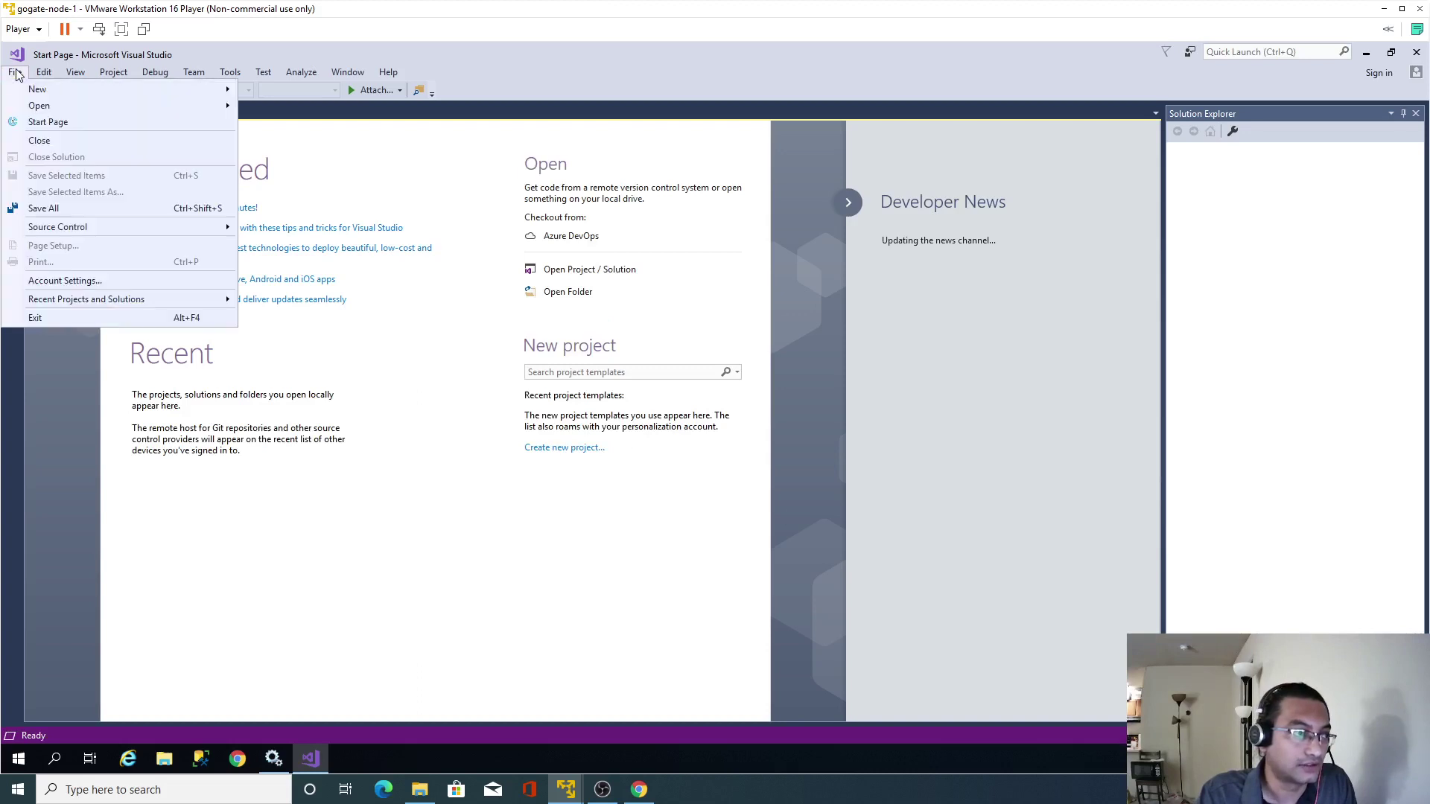
mouse_move(30, 90)
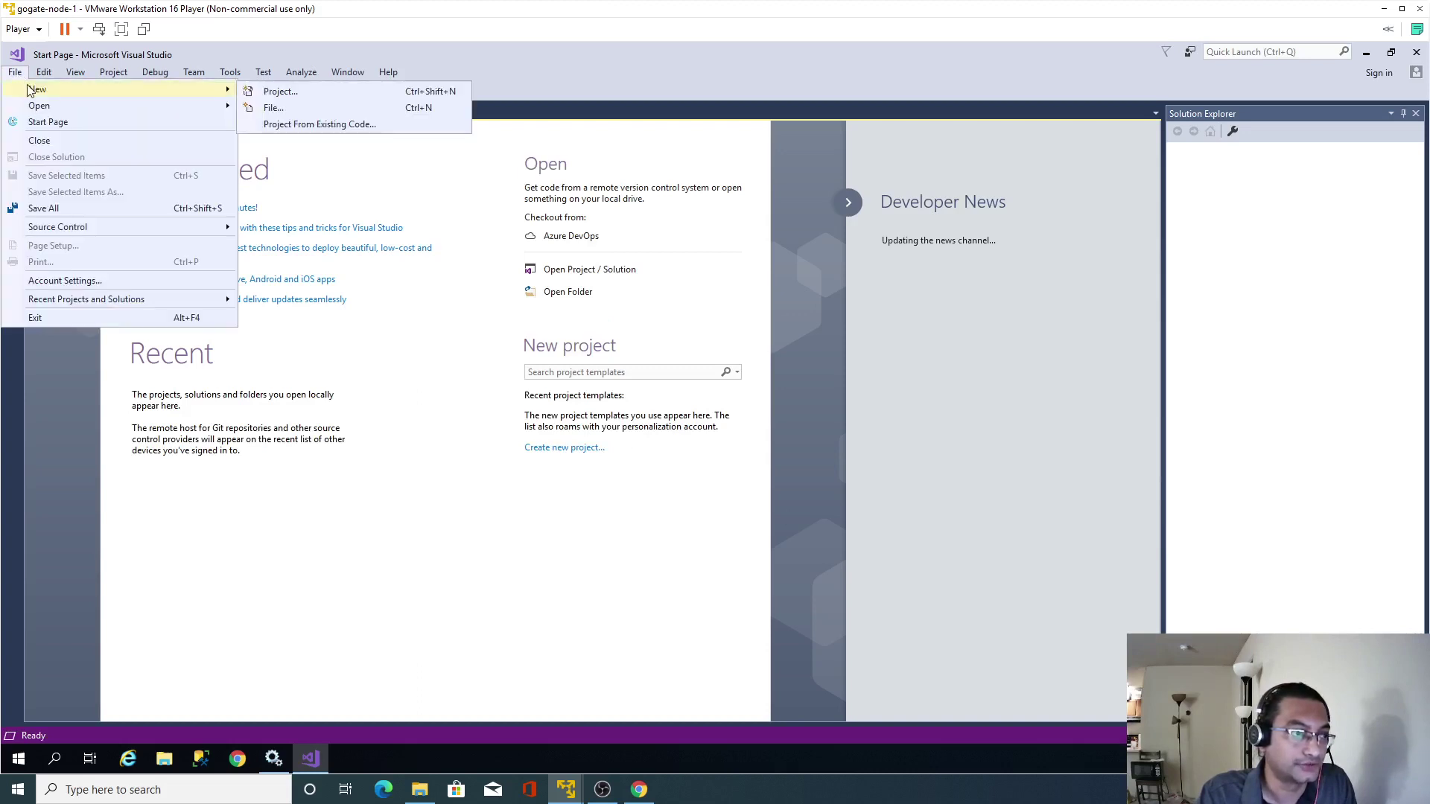
click(279, 91)
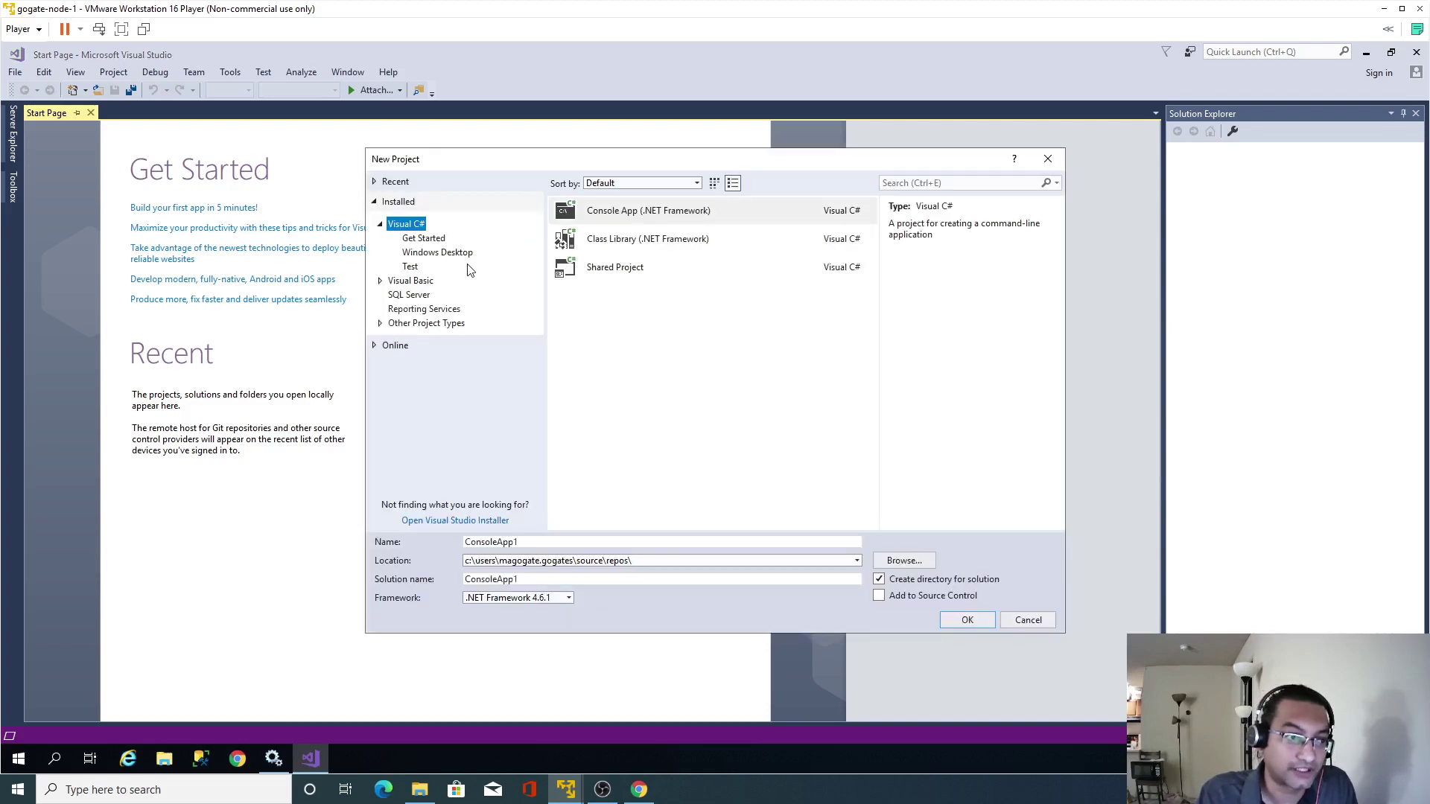
click(381, 225)
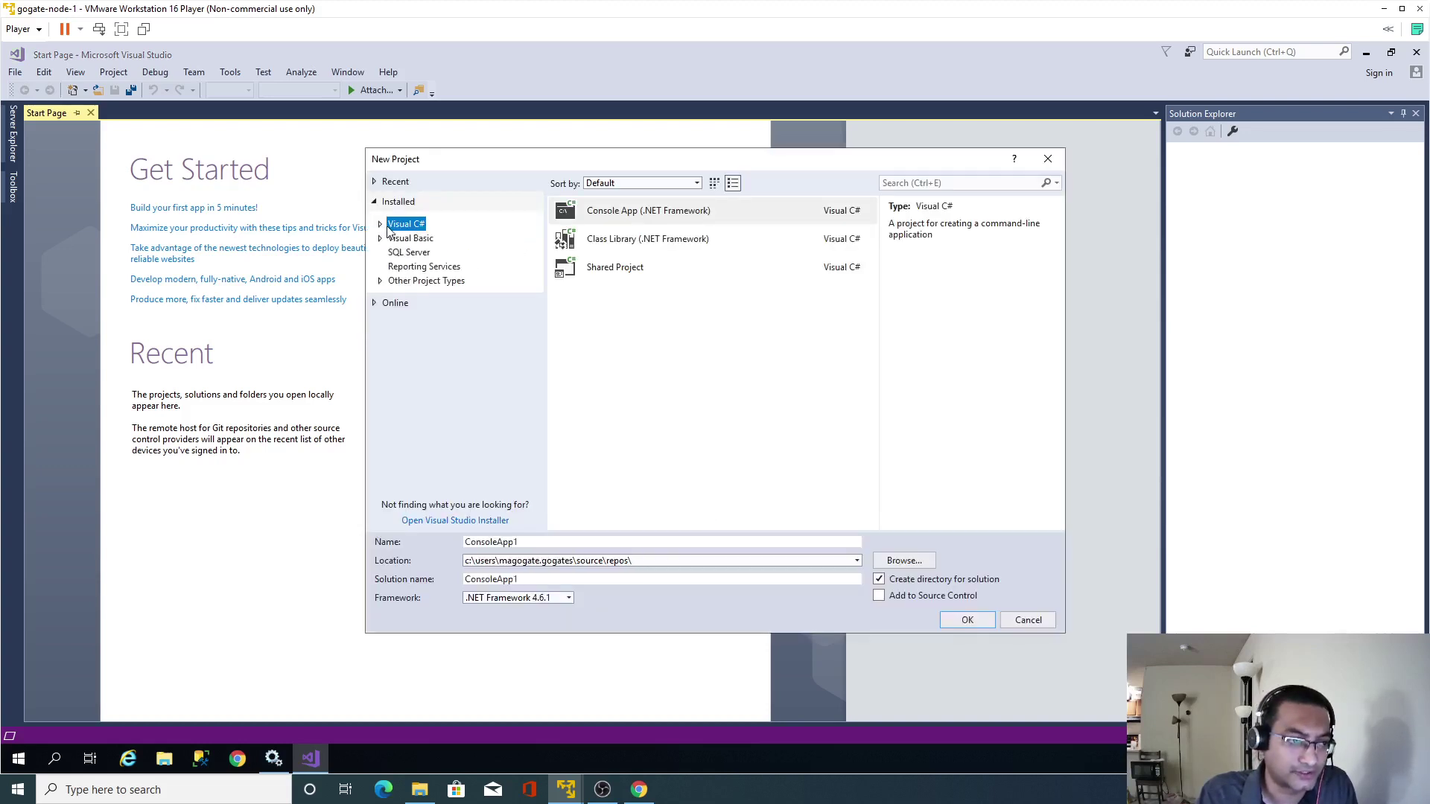
click(409, 269)
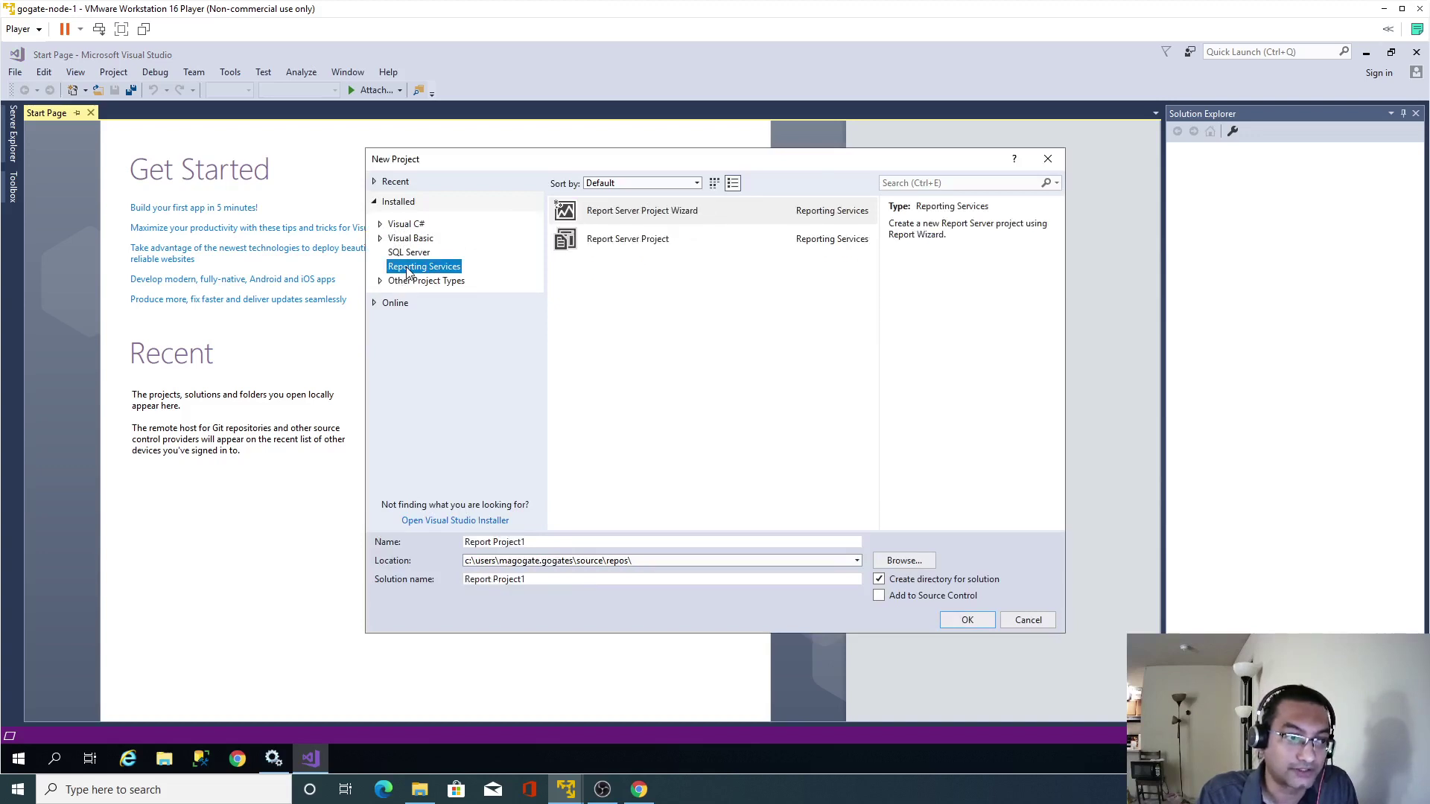
click(531, 560)
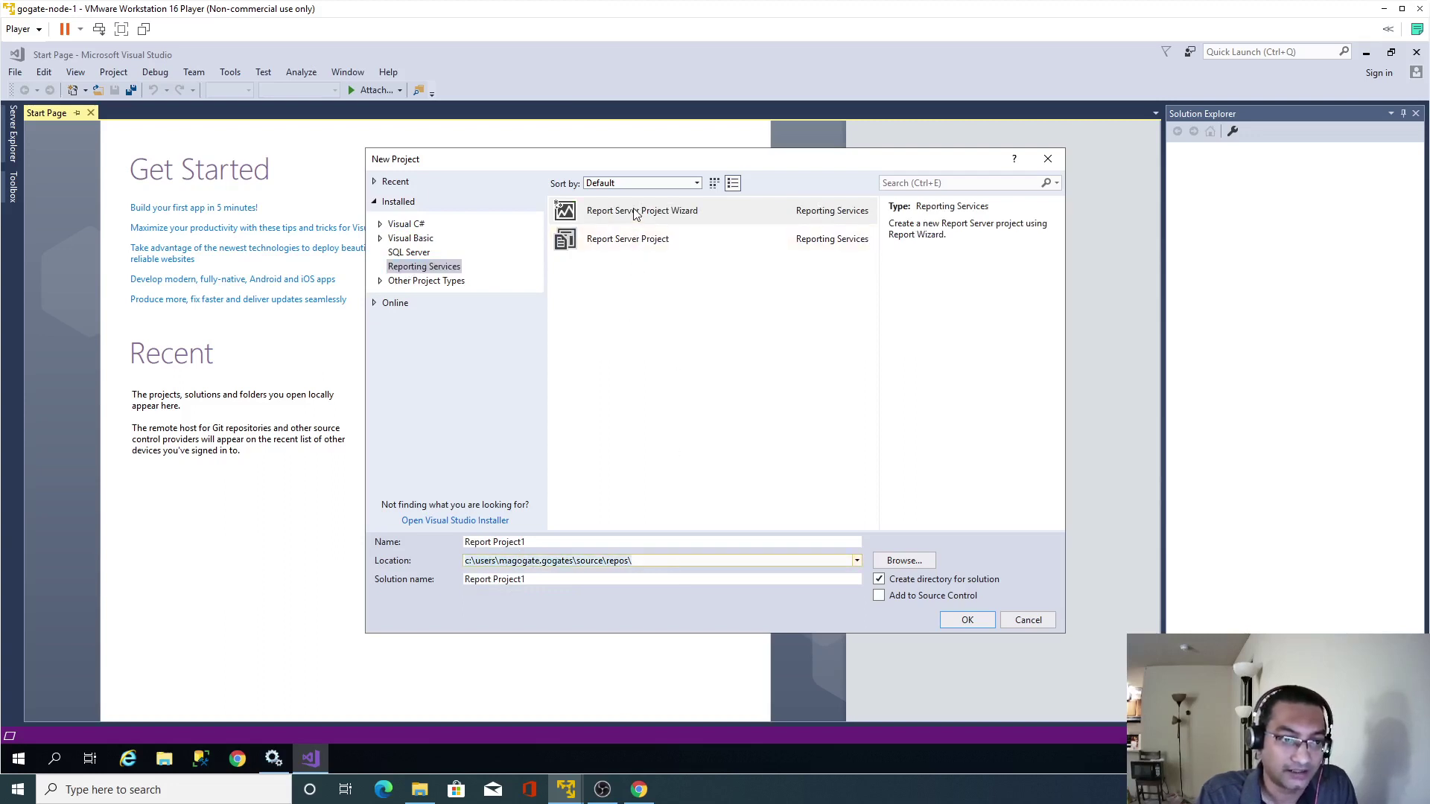
click(627, 248)
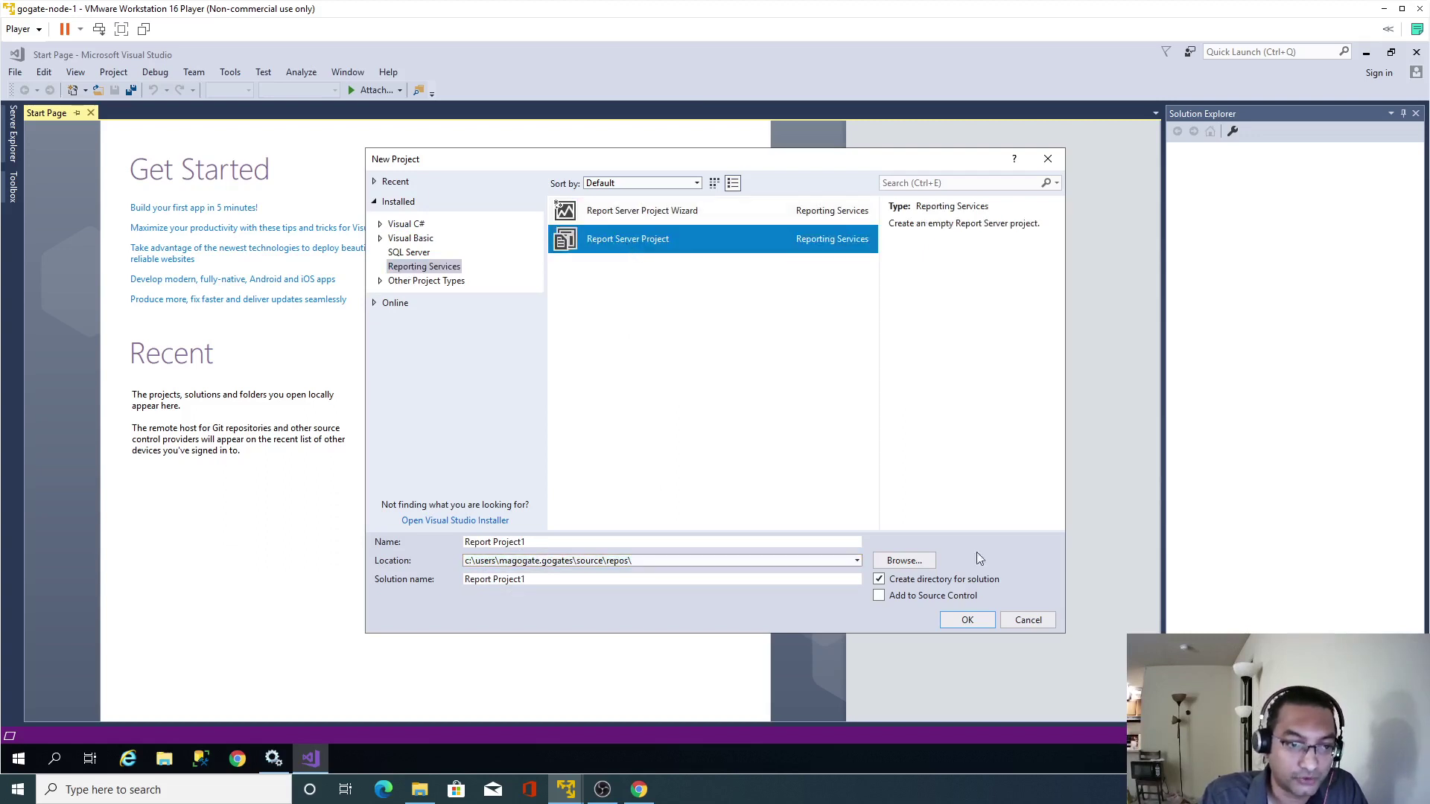
click(951, 620)
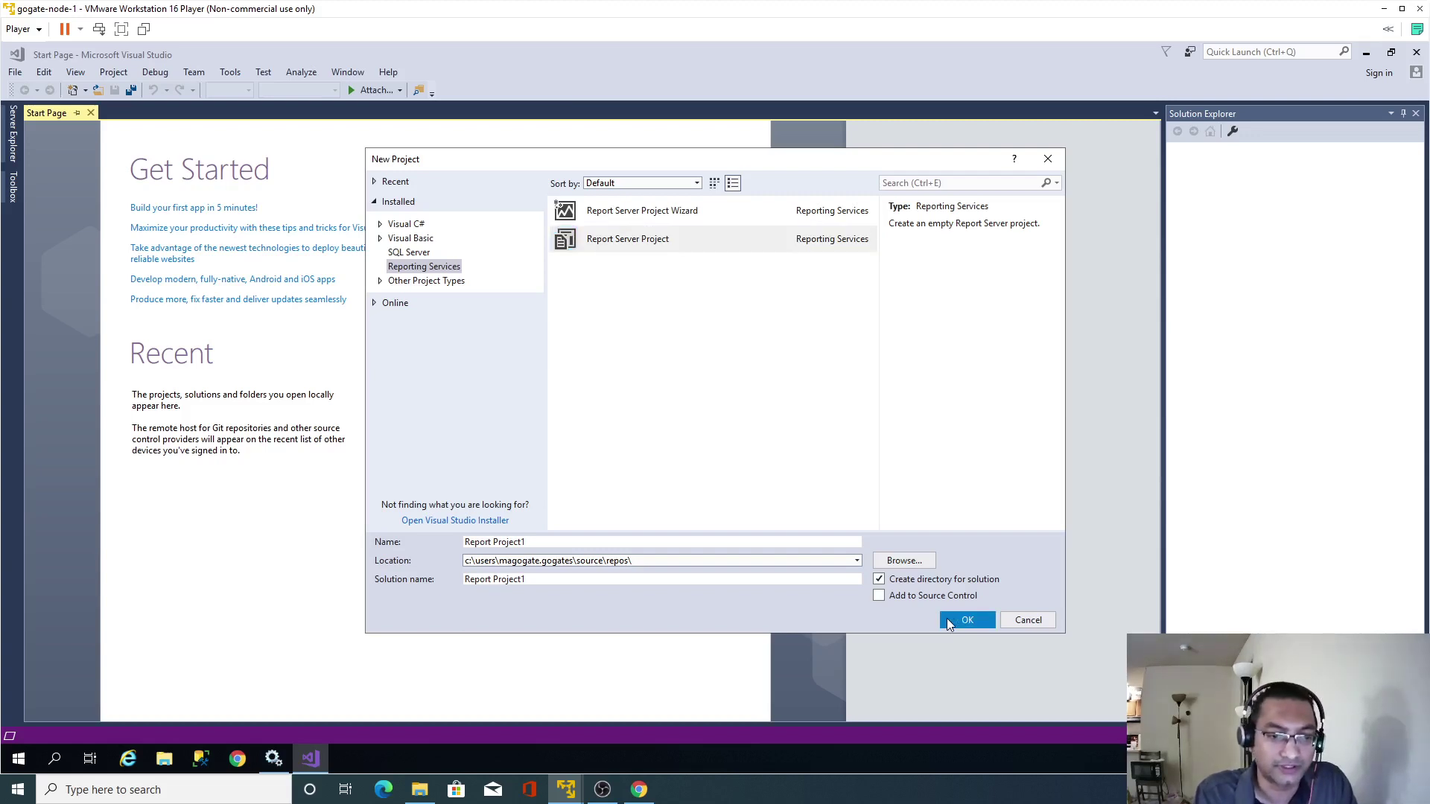
click(654, 565)
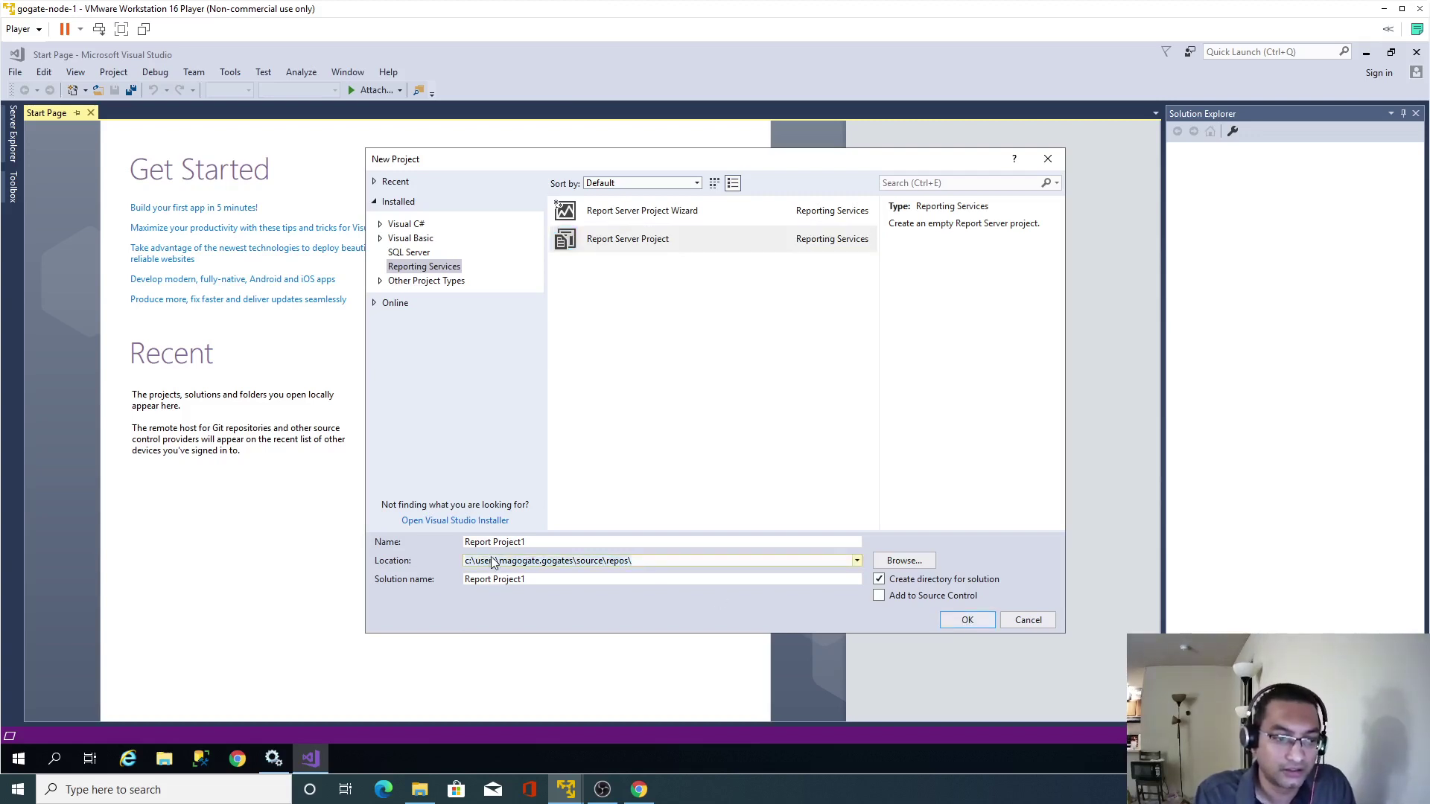
click(960, 622)
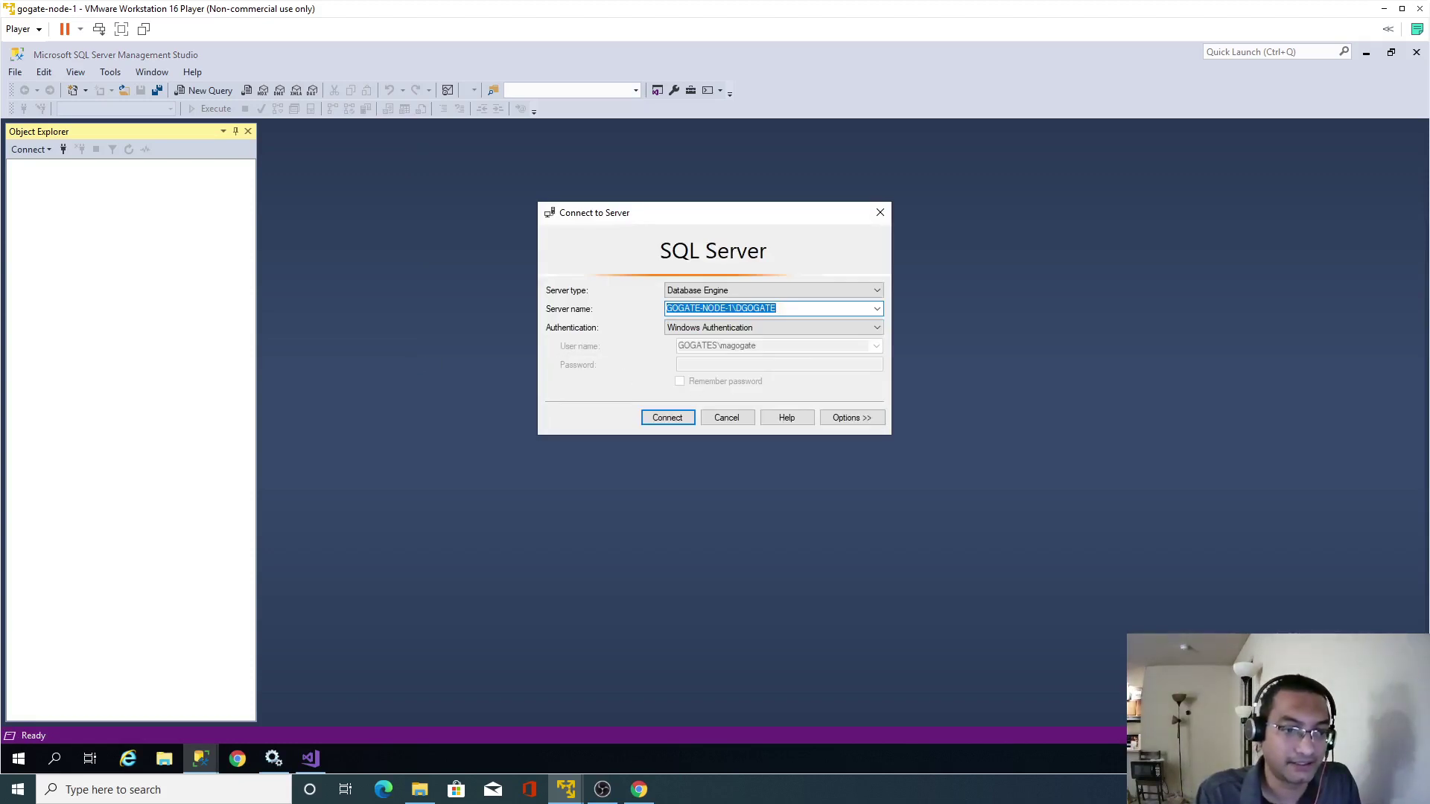
Open Notepad and paste the project folder path into it
key(End)
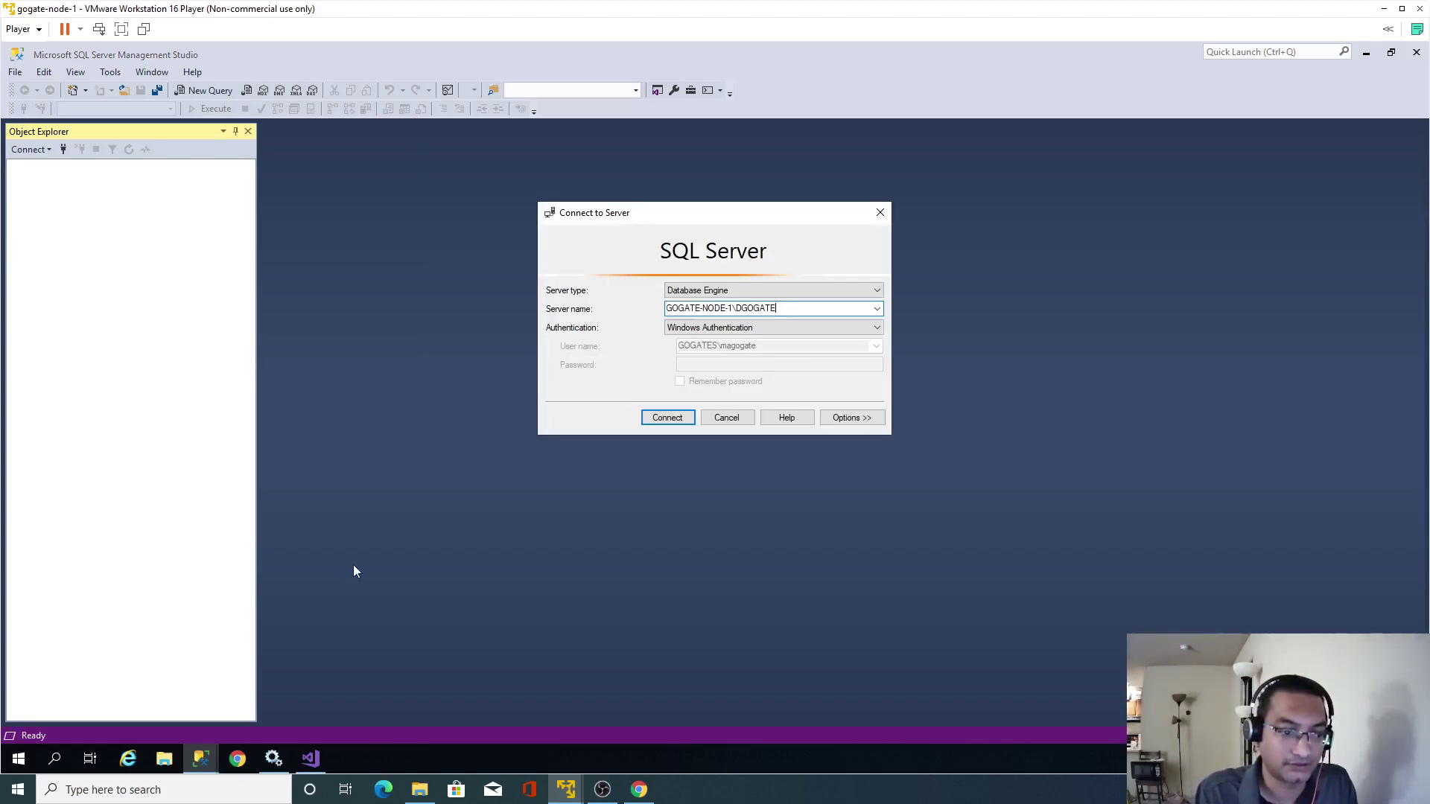
click(55, 758)
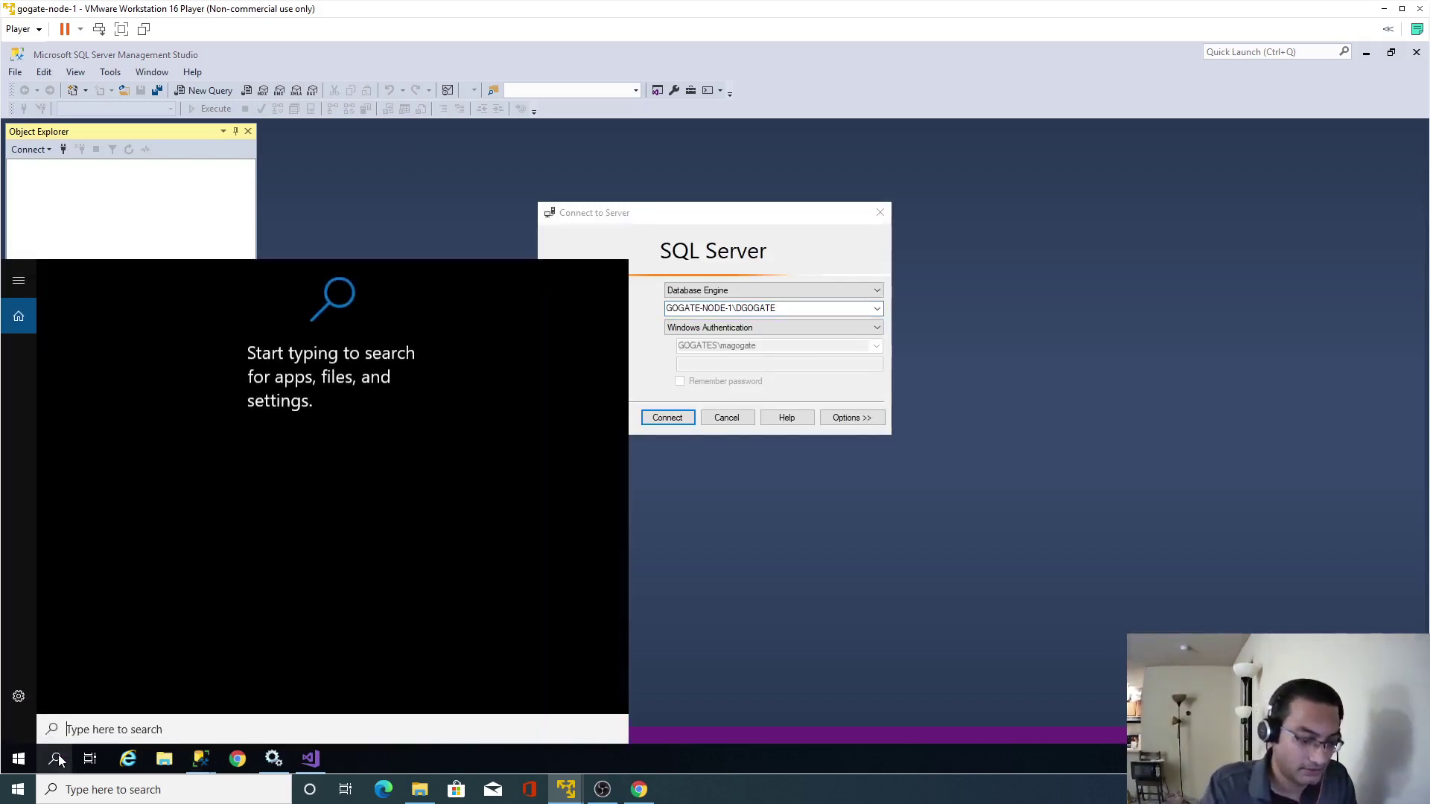
text(note)
click(145, 356)
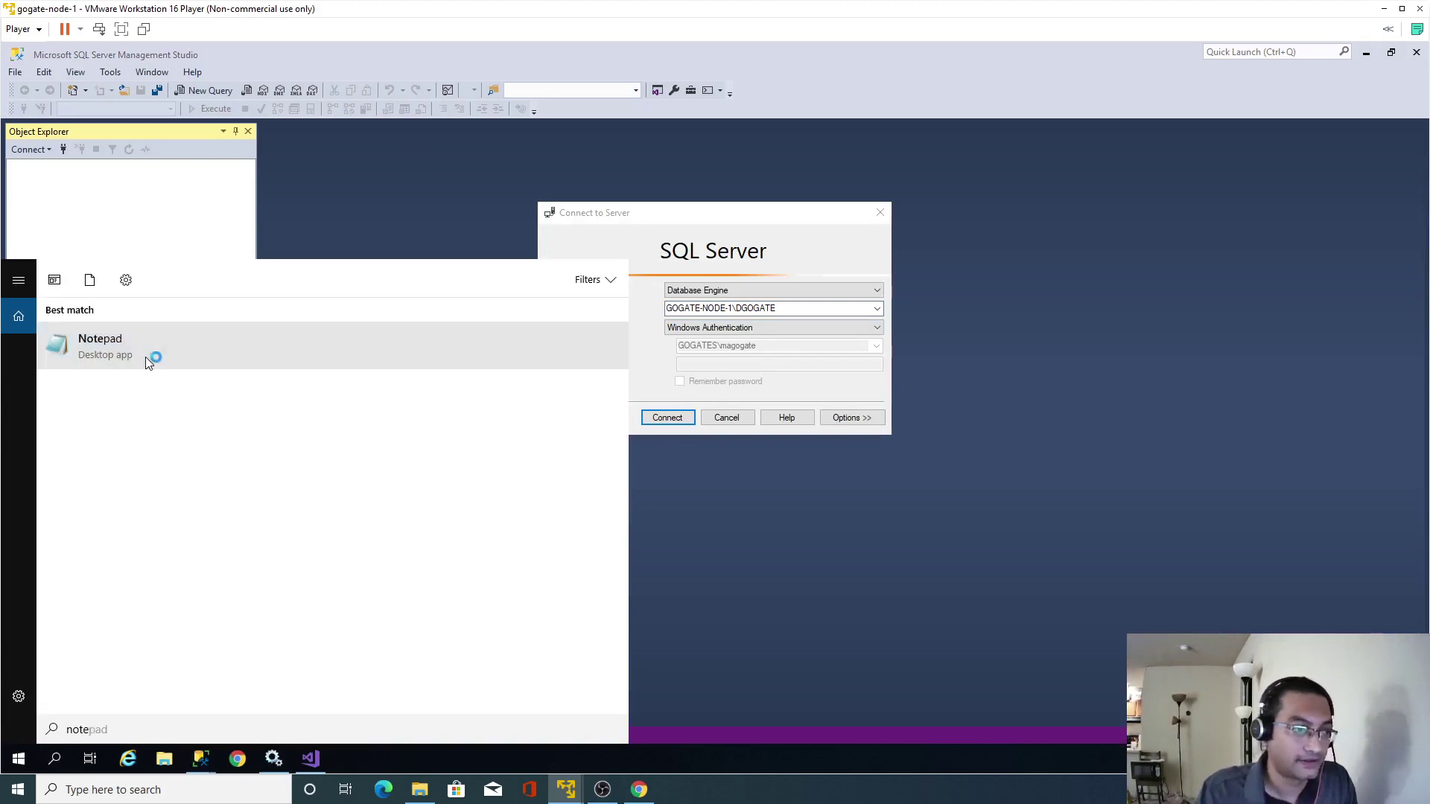
text(c:\users\magogate.gogates\source\repos\)
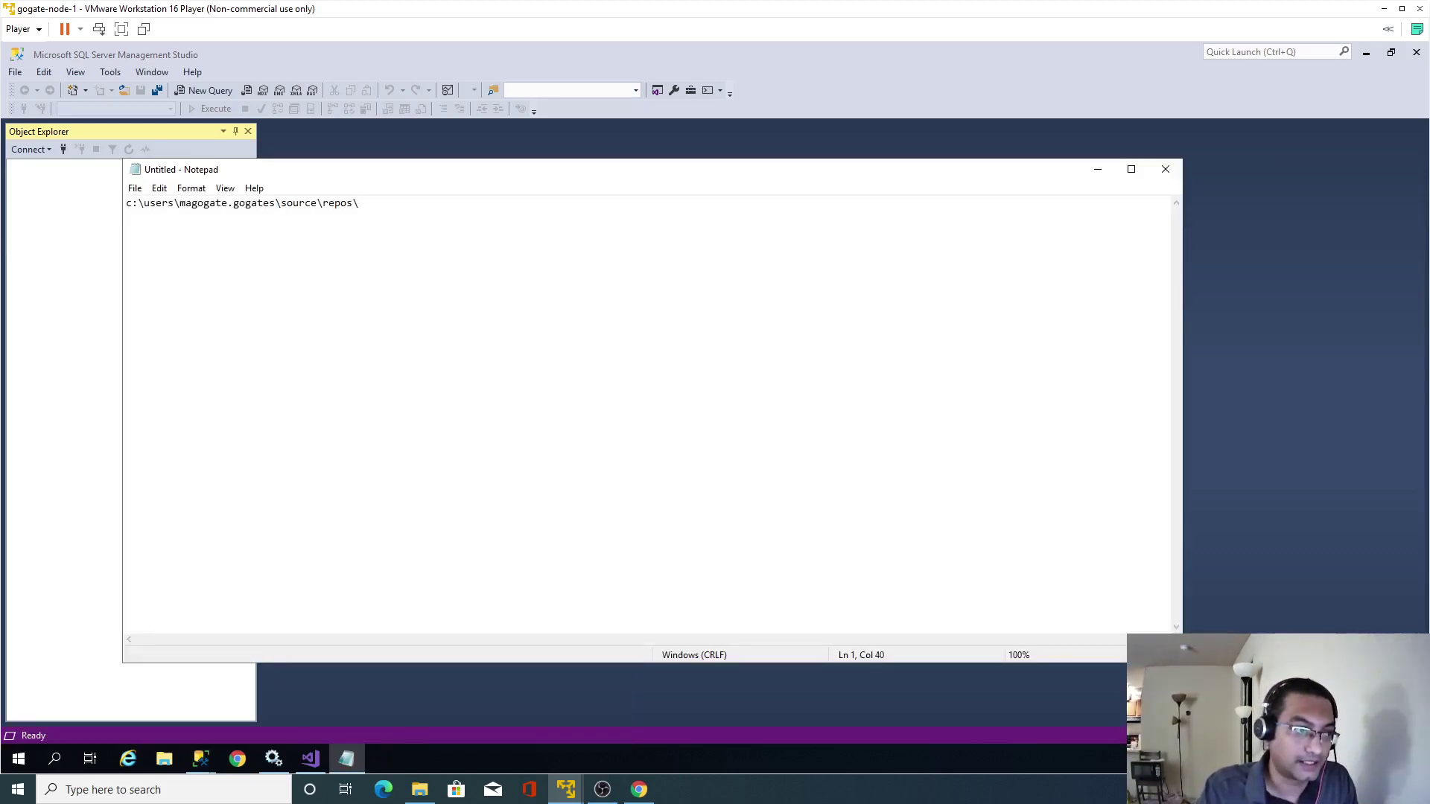
Copy the server name into Notepad, then connect to GOGATE-NODE-1\DGOGATE
key(alt+Tab)
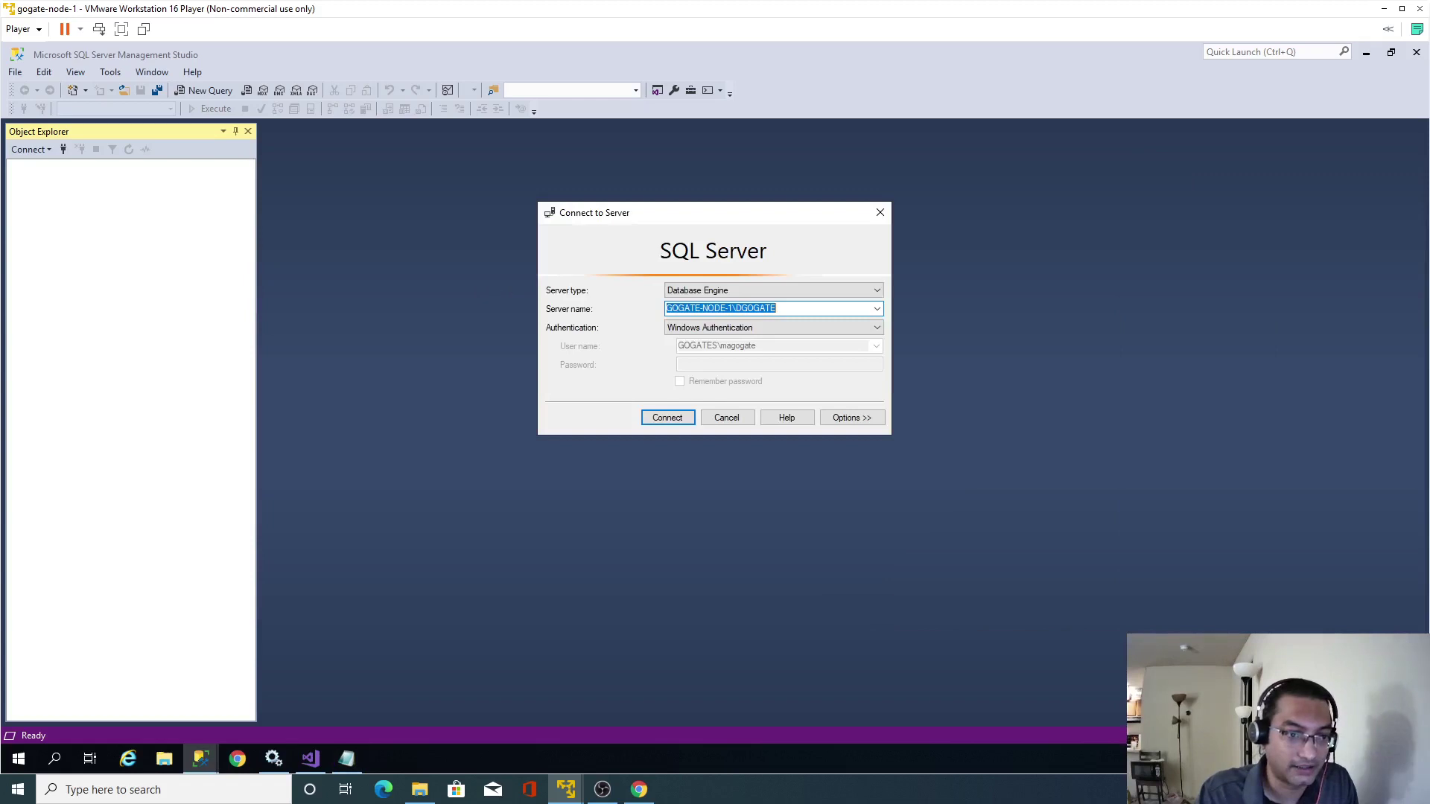
key(alt+Tab)
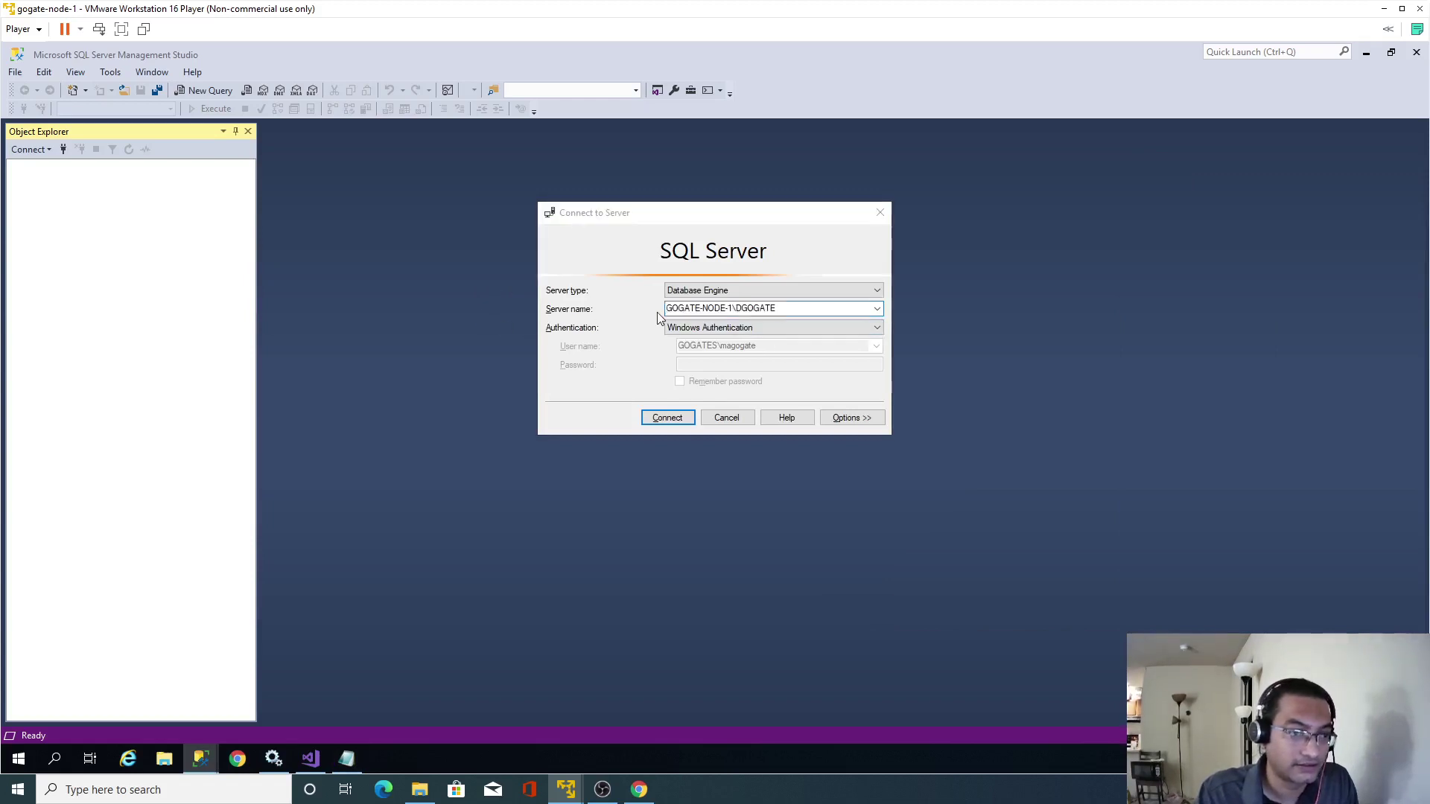
key(alt+Tab)
key(Return)
key(Return)
text(GOGATE-NODE-1\DGOGATE)
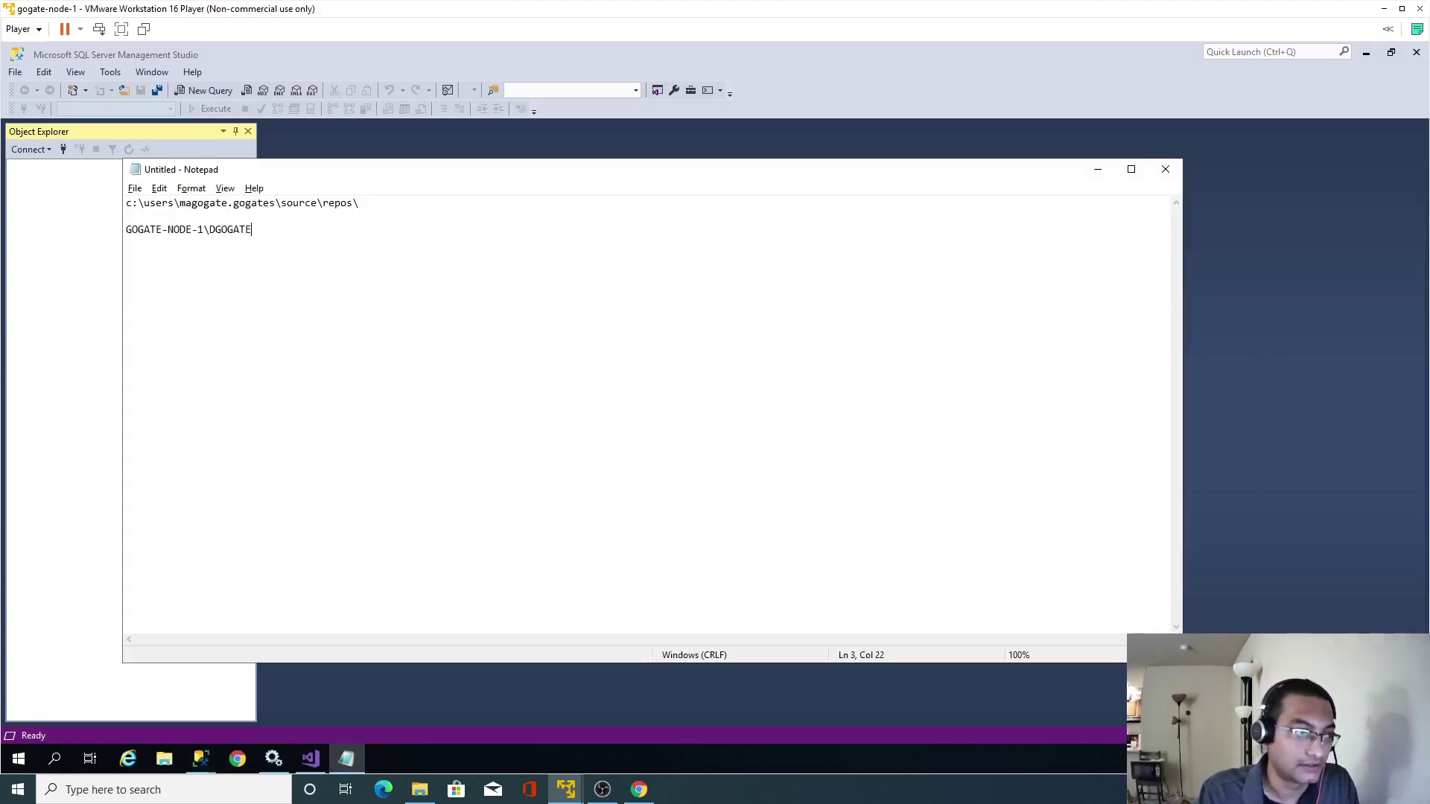
key(shift+Home)
key(ctrl+c)
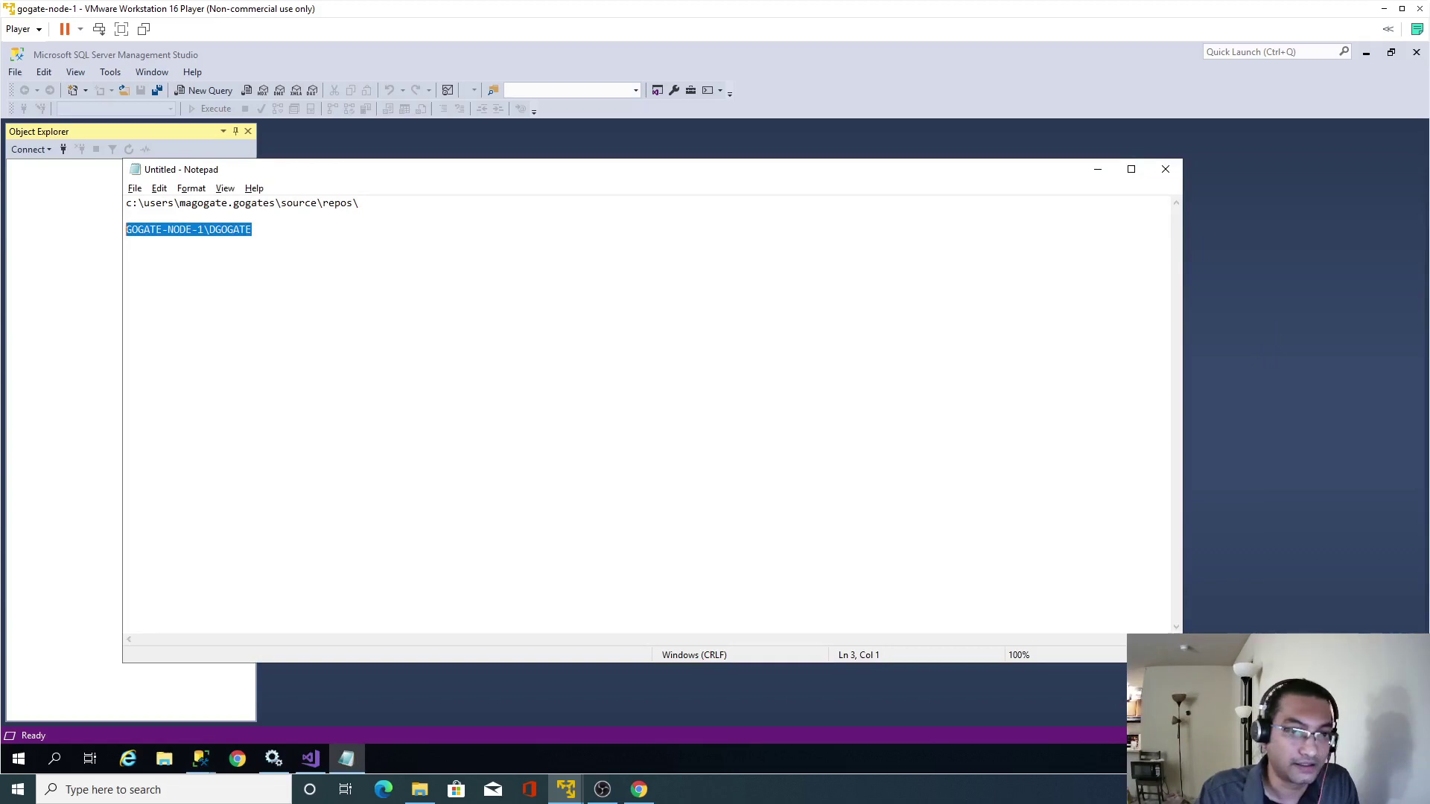
click(1097, 170)
click(667, 418)
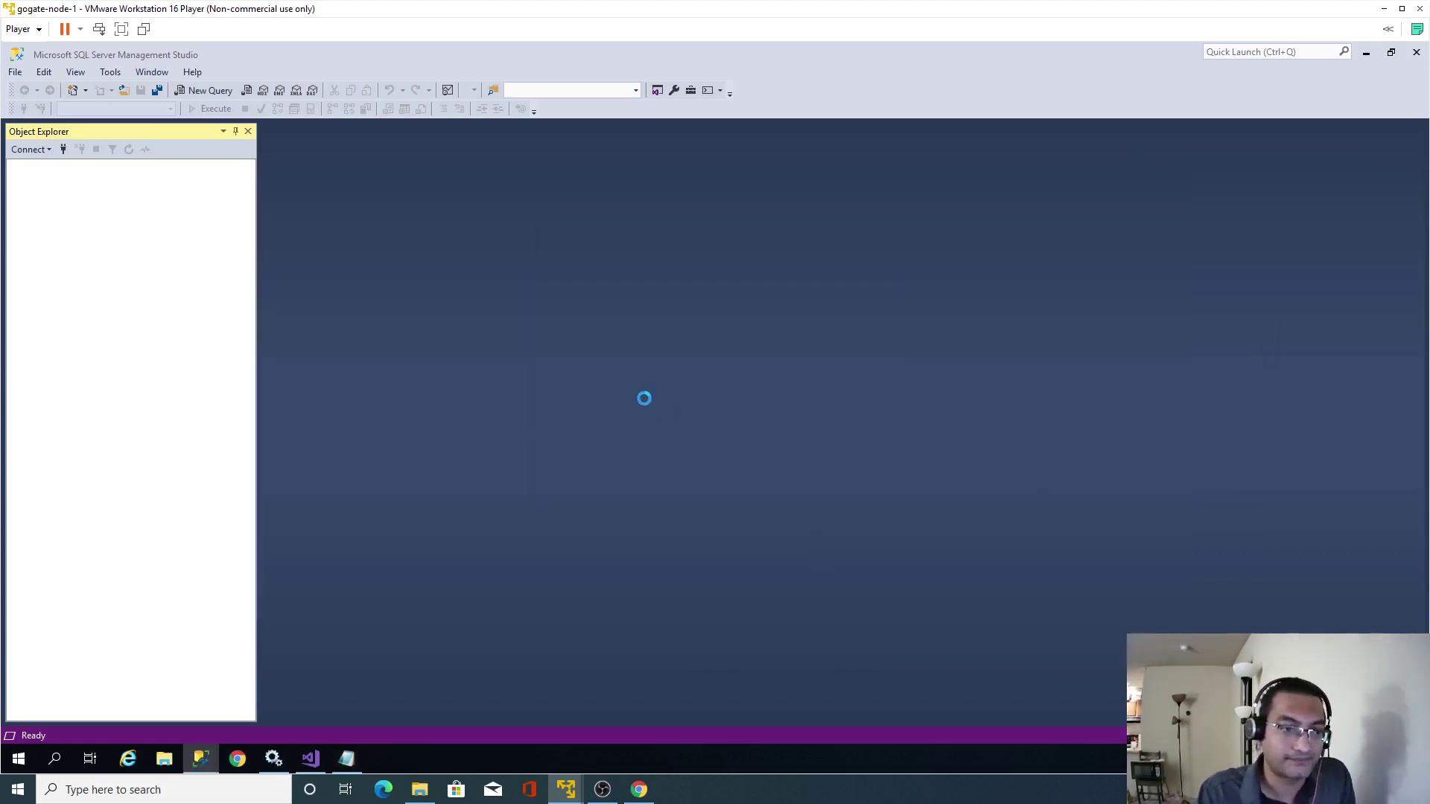
Expand Databases and list the tables of the HR database
click(29, 181)
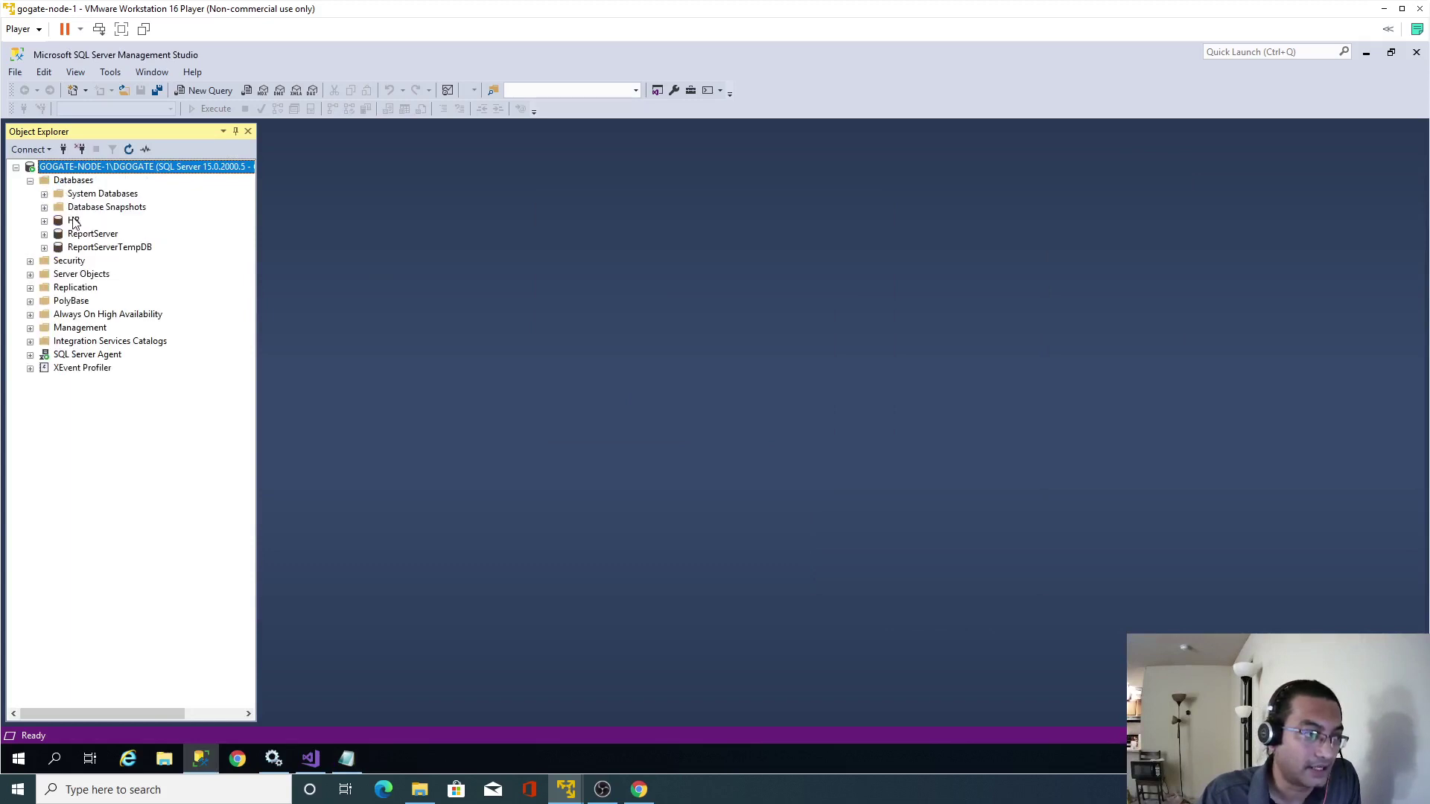
click(45, 221)
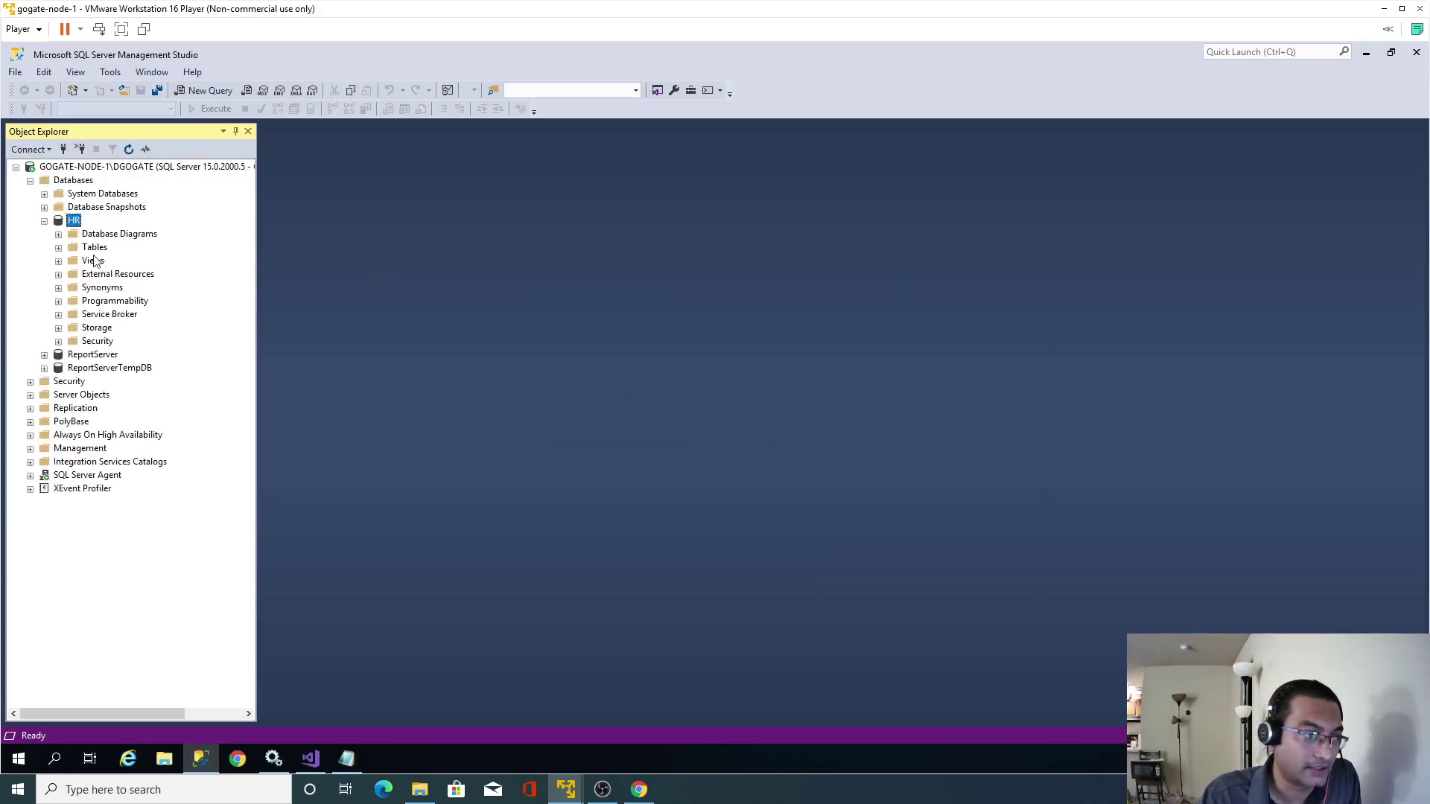
click(65, 250)
click(59, 248)
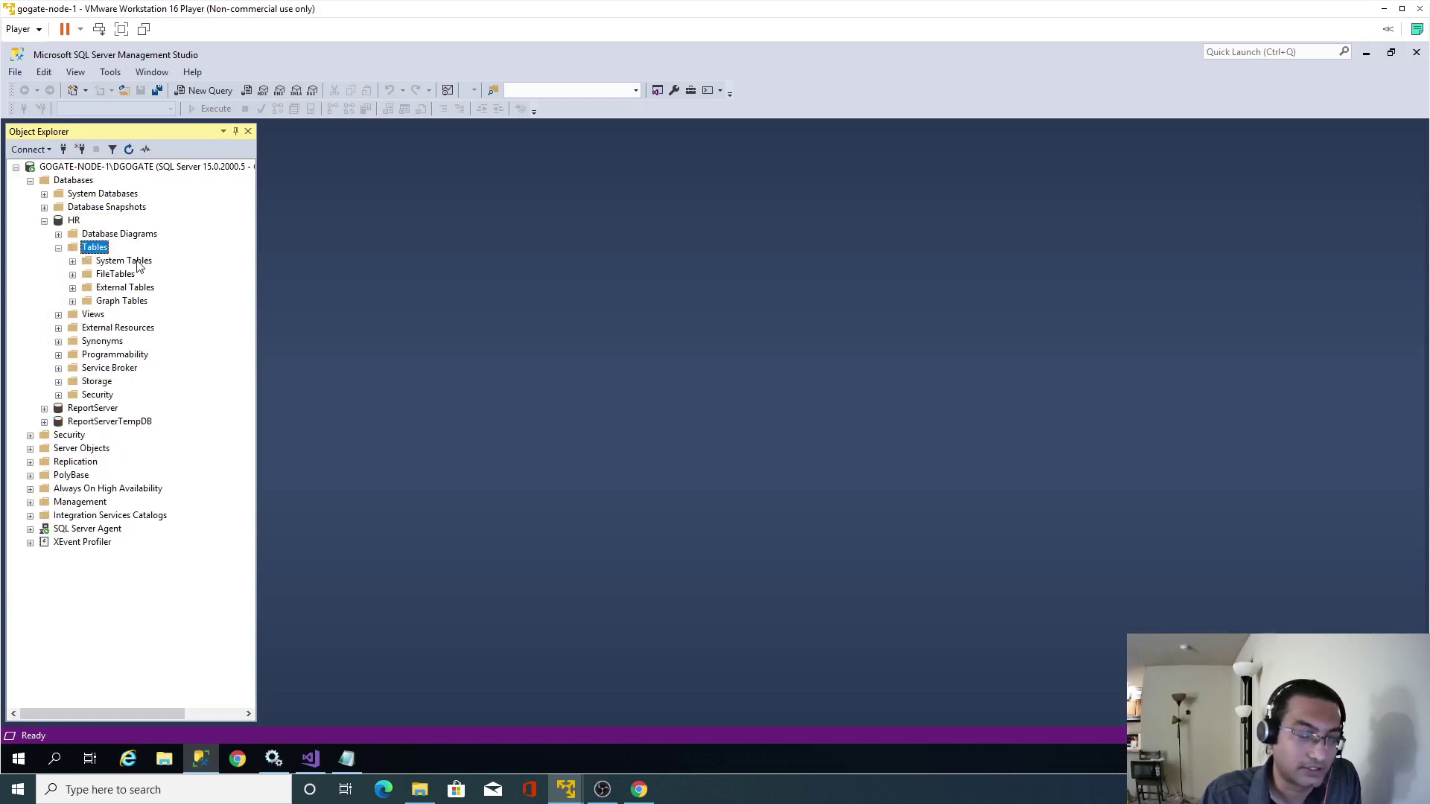
Expand the ReportServer database's tables and scroll through the list
double_click(93, 409)
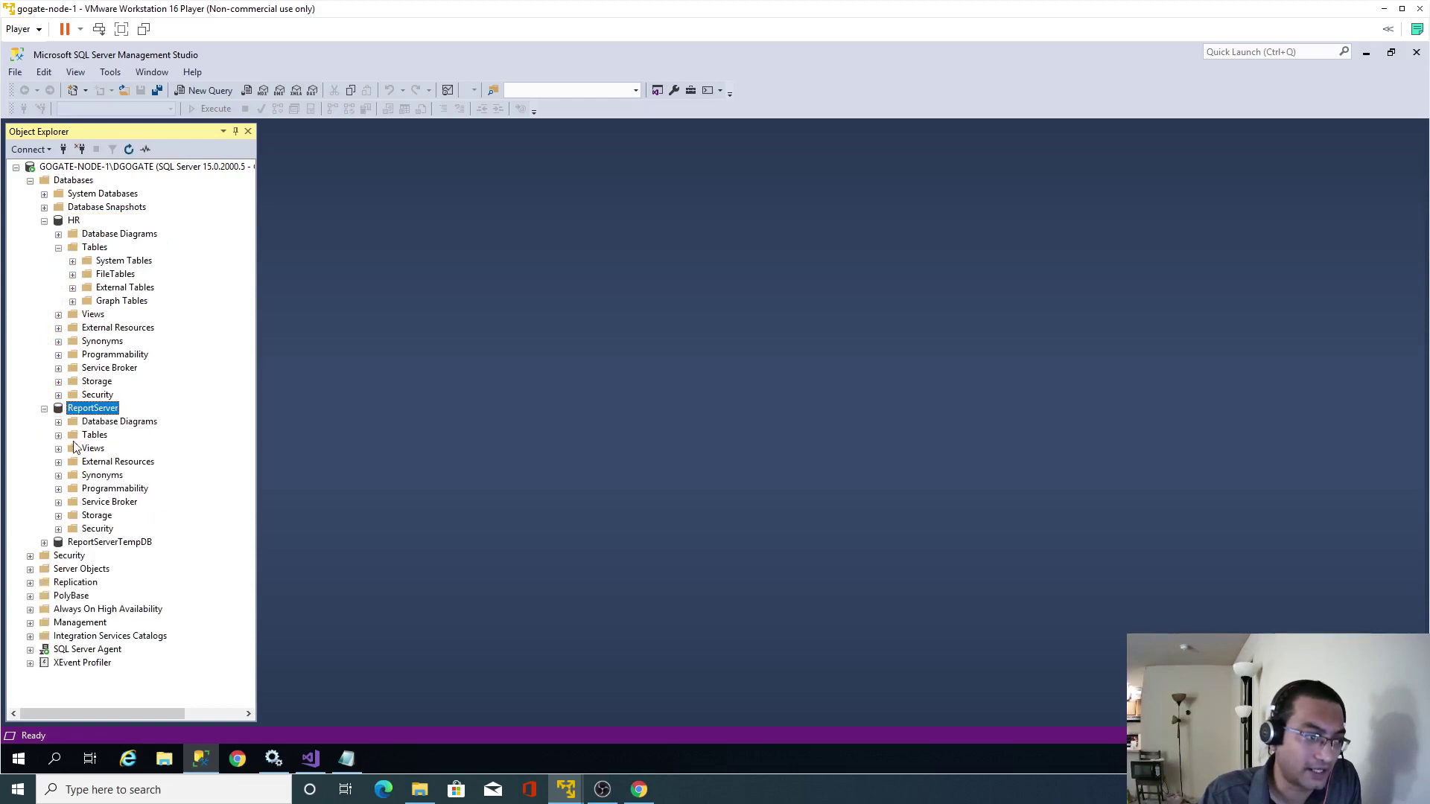
click(58, 435)
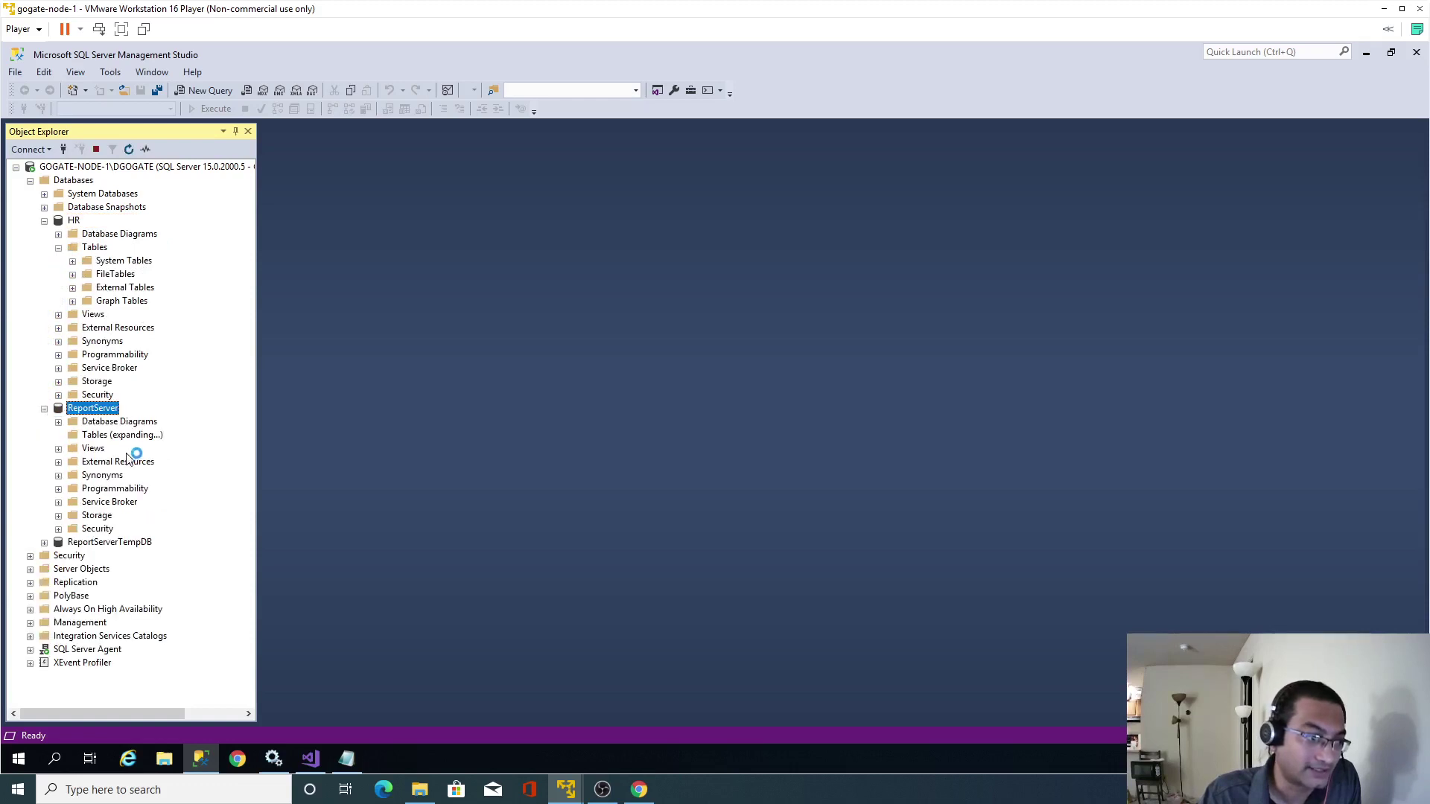
scroll(177, 447, down, 3)
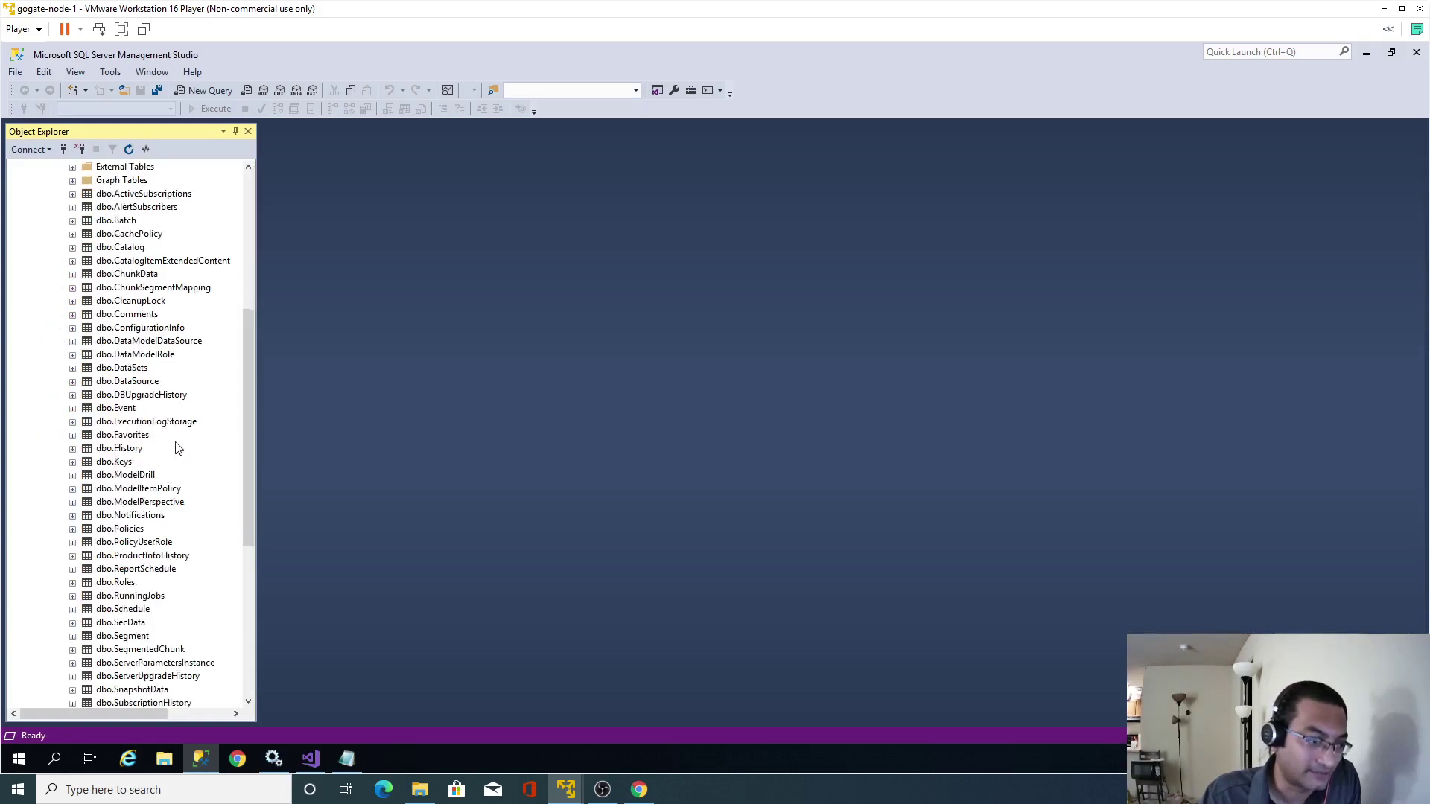
scroll(177, 447, up, 2)
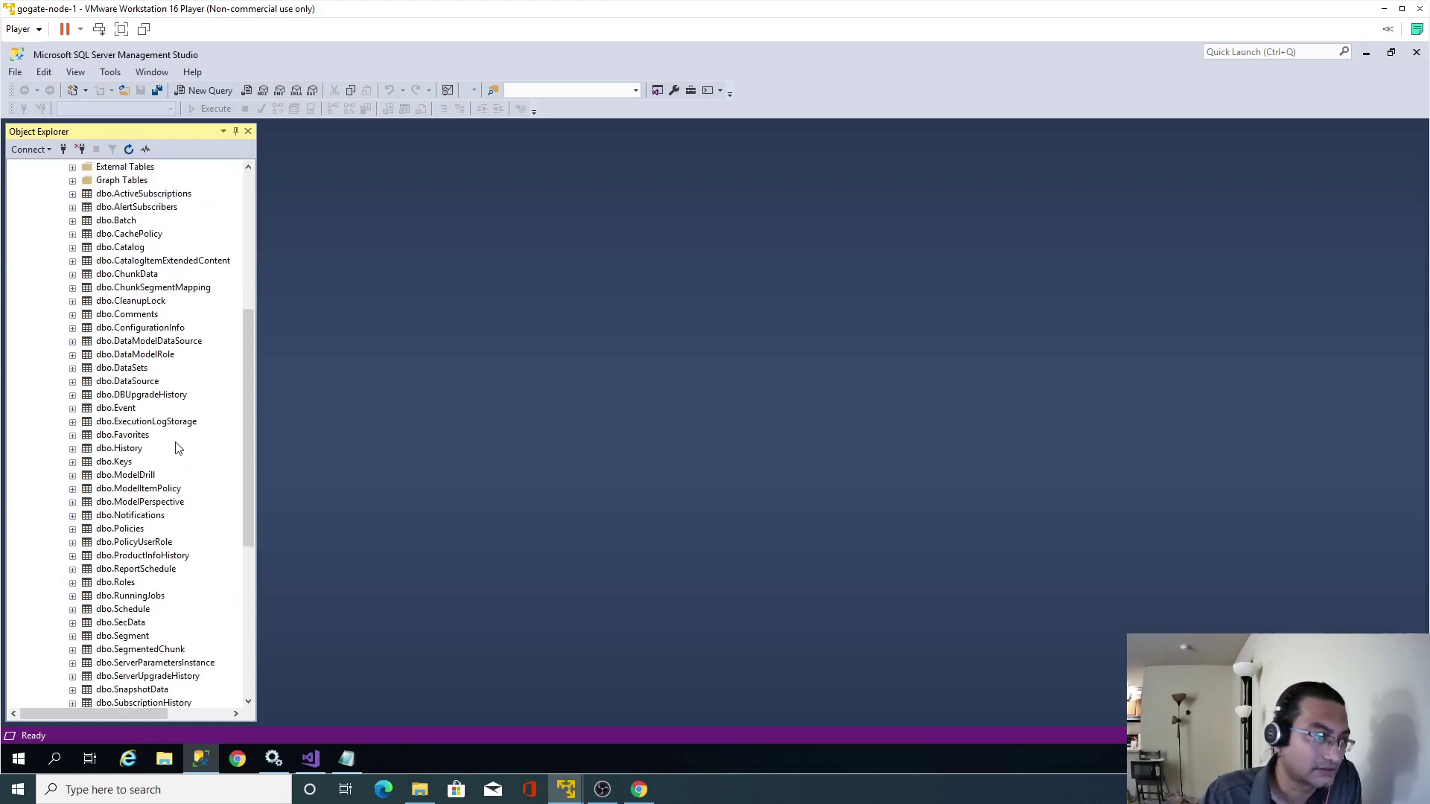
scroll(178, 446, down, 1)
scroll(177, 447, down, 2)
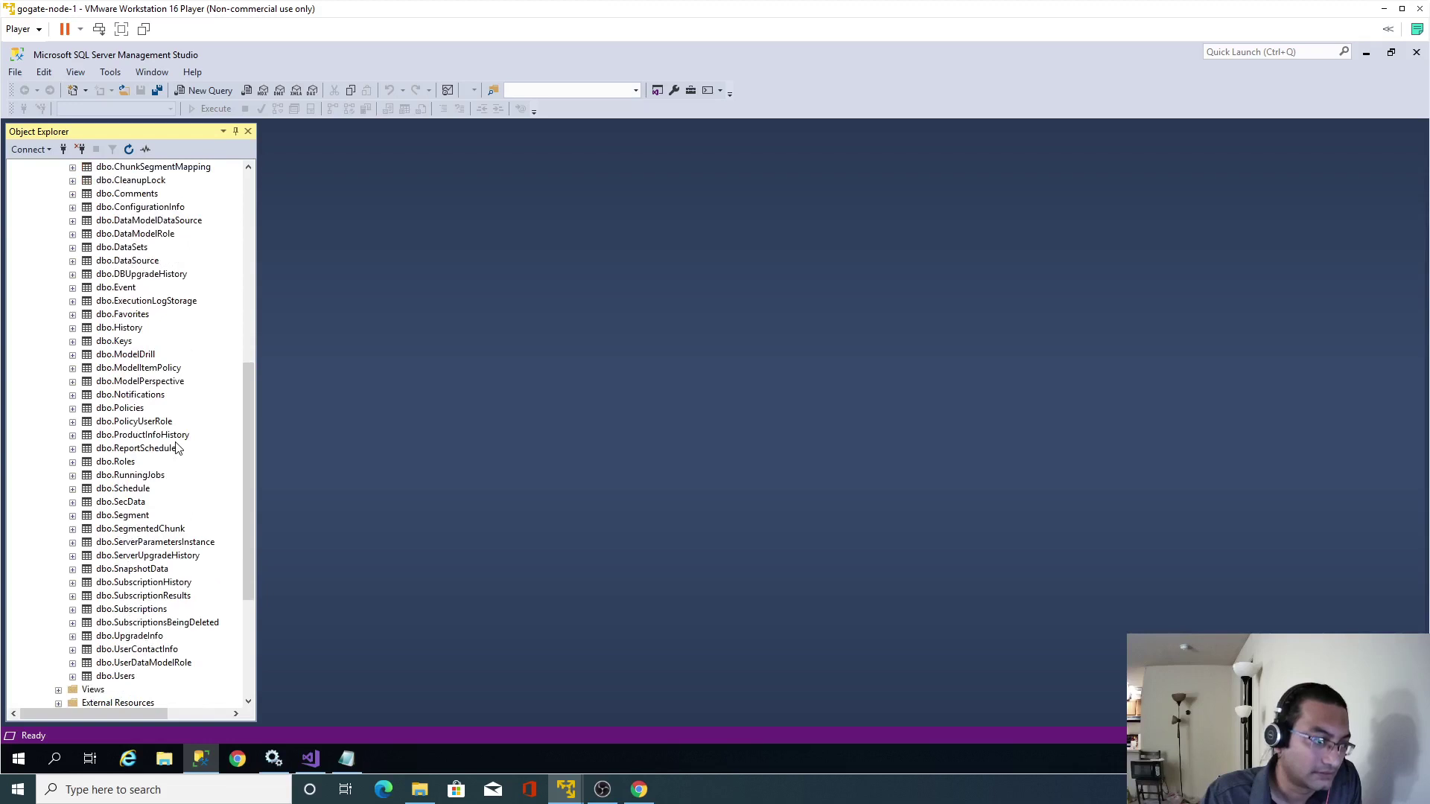
scroll(178, 447, up, 2)
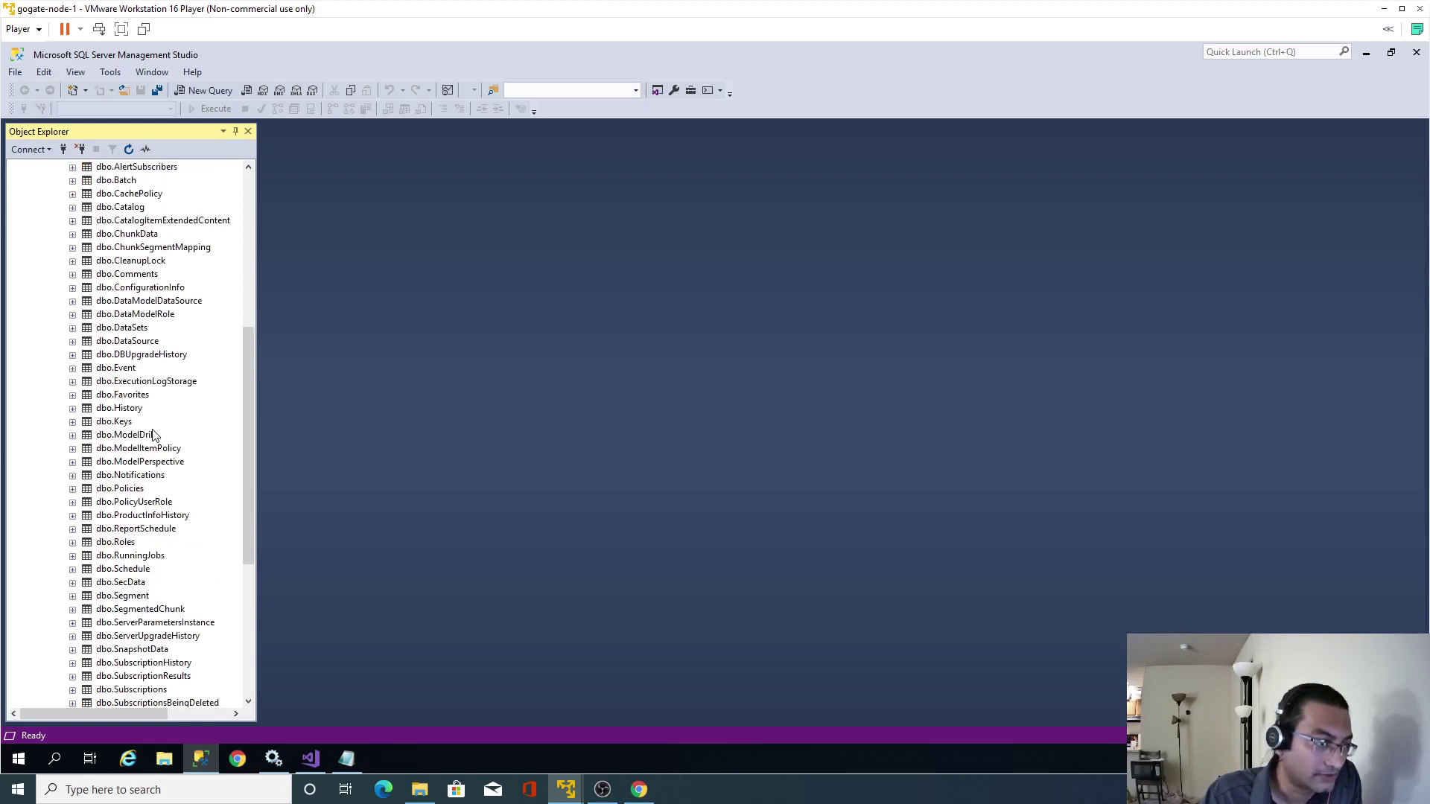
scroll(156, 440, up, 3)
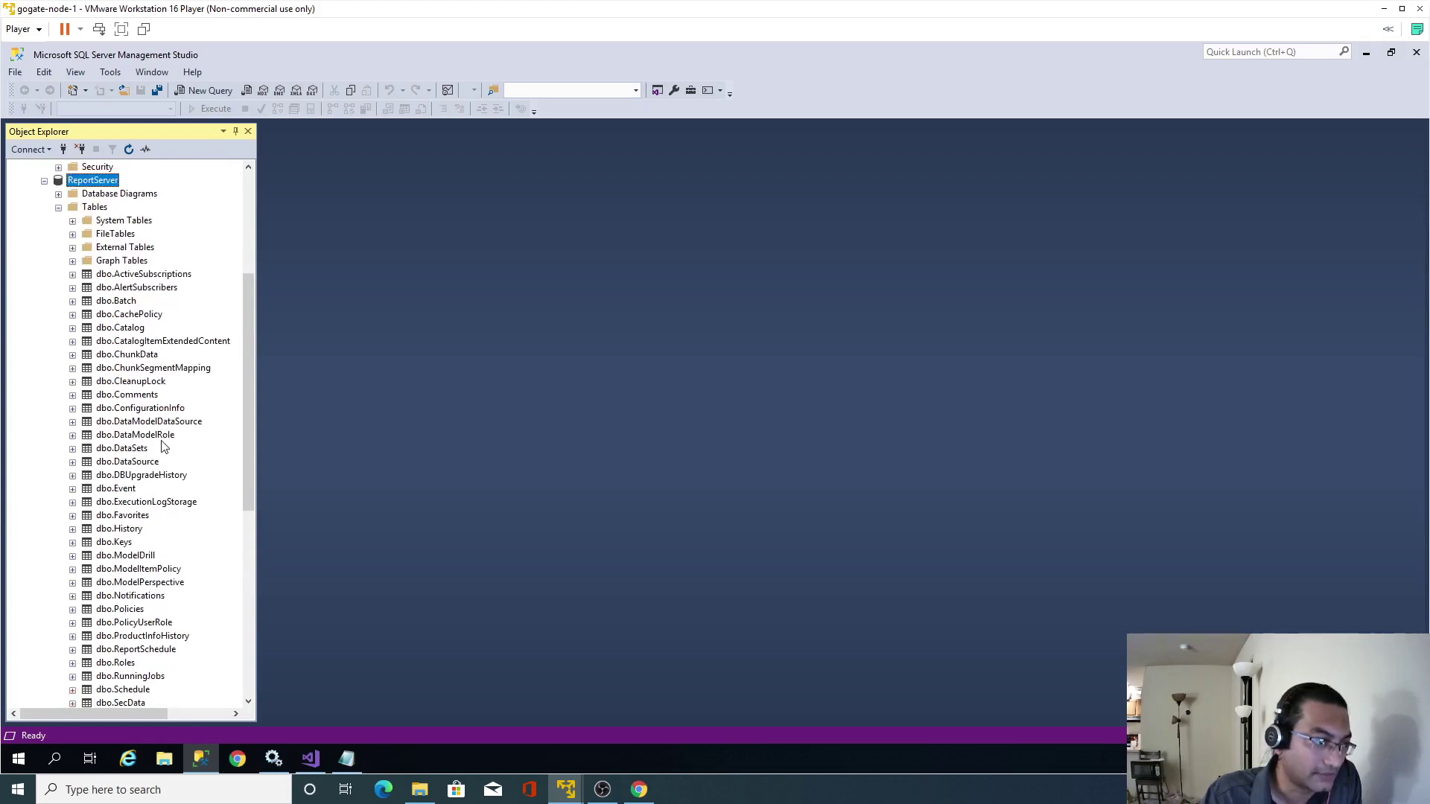
scroll(164, 445, down, 5)
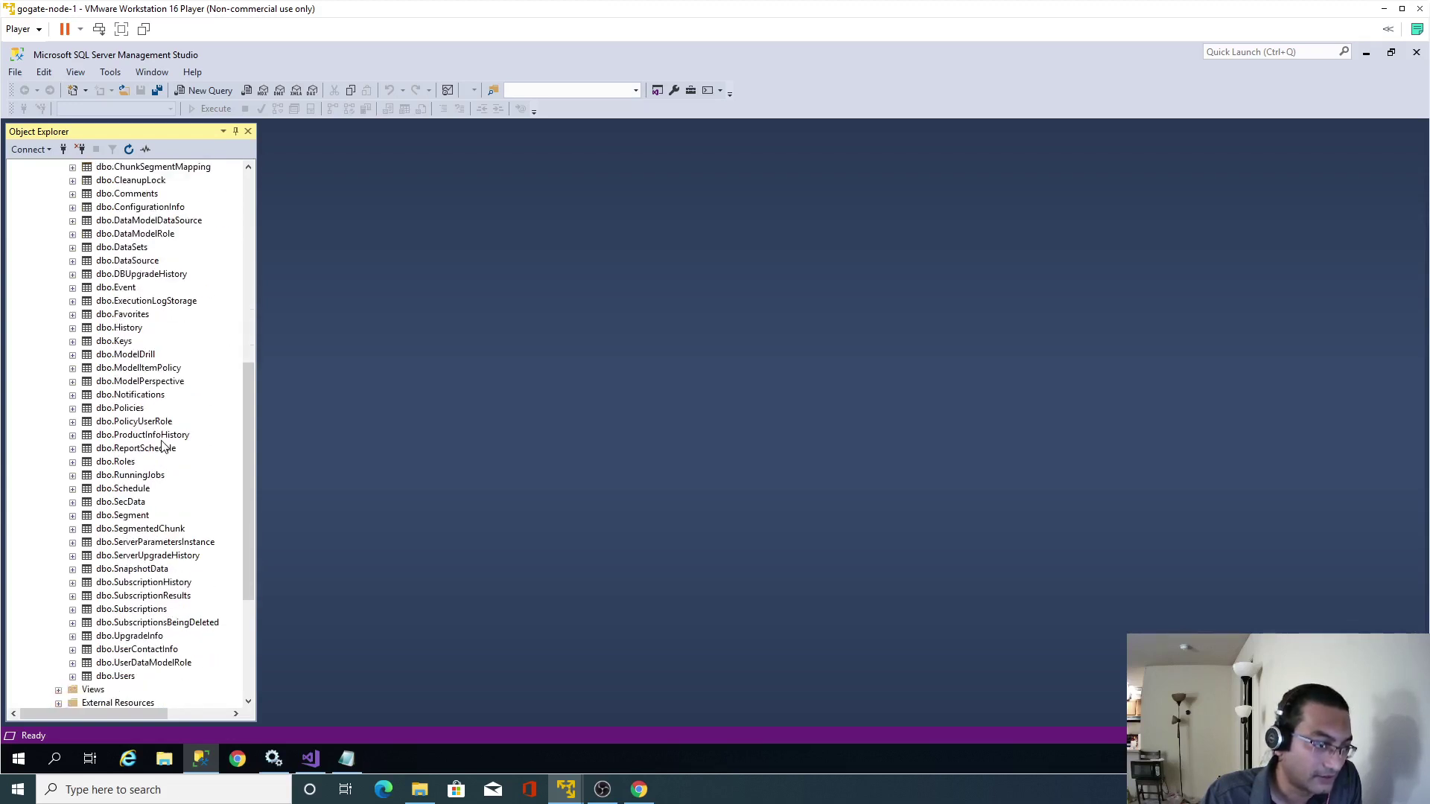
Check the dbo.Users table's options, collapse ReportServer, and bring Notepad back up
right_click(124, 677)
click(319, 275)
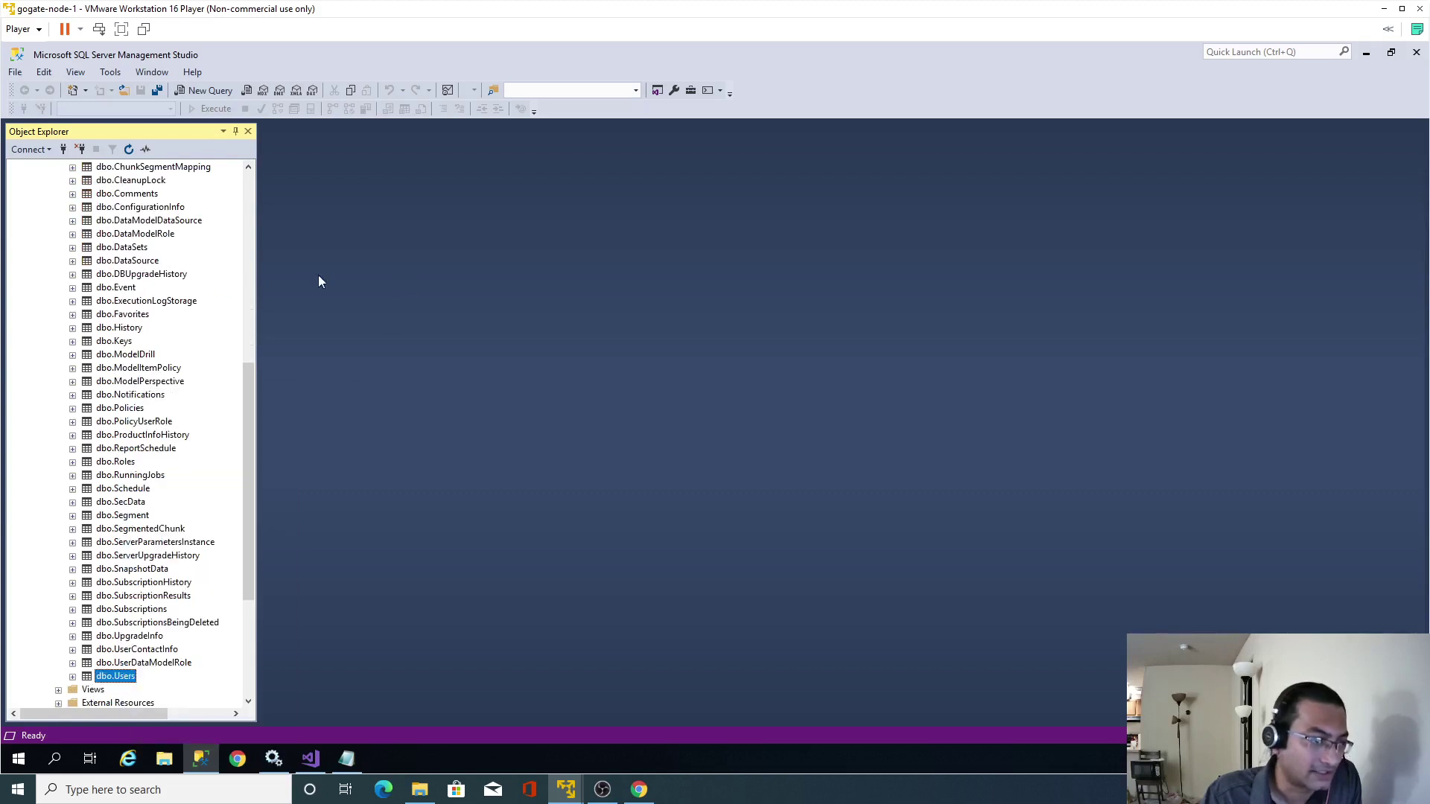
drag(244, 386, 262, 187)
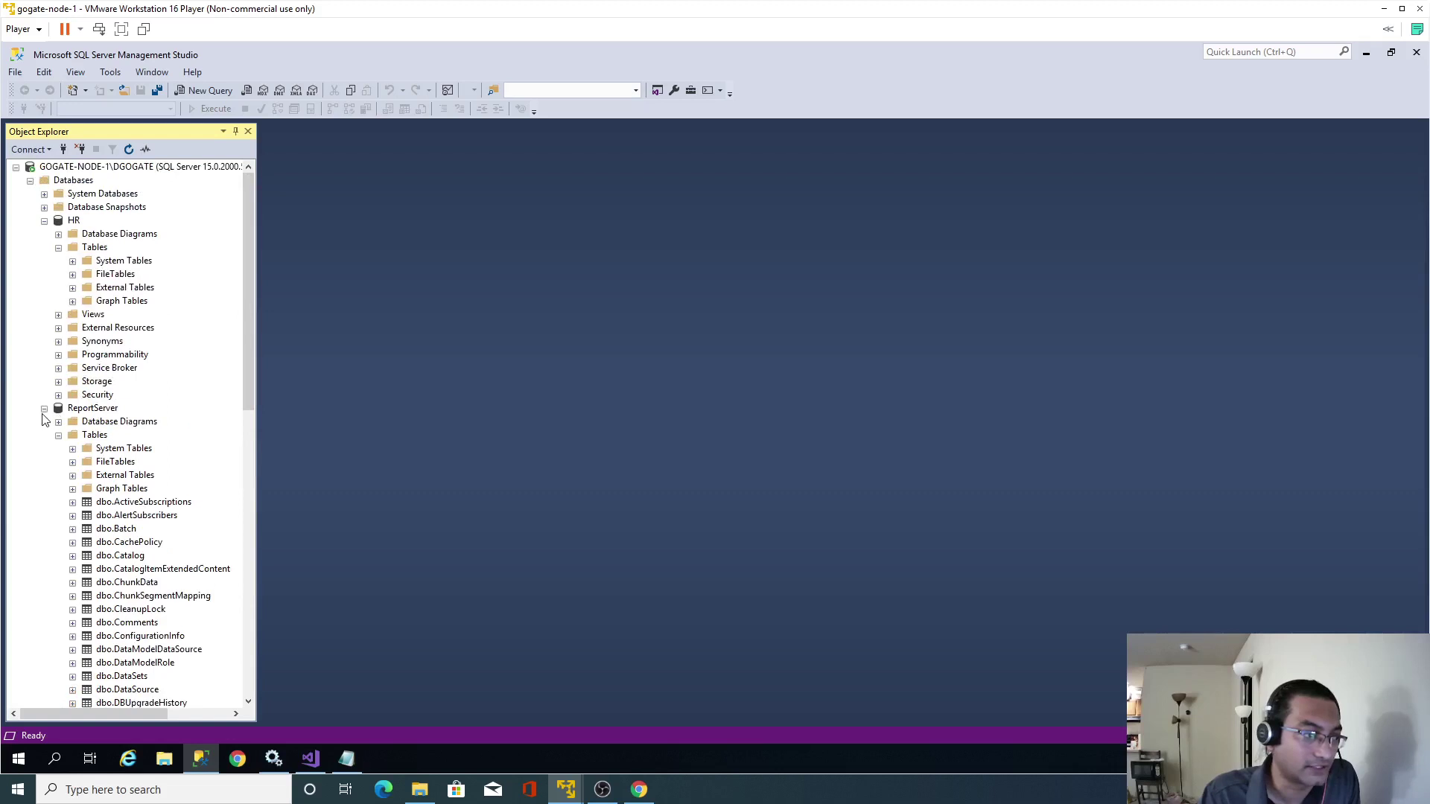
click(44, 408)
click(346, 758)
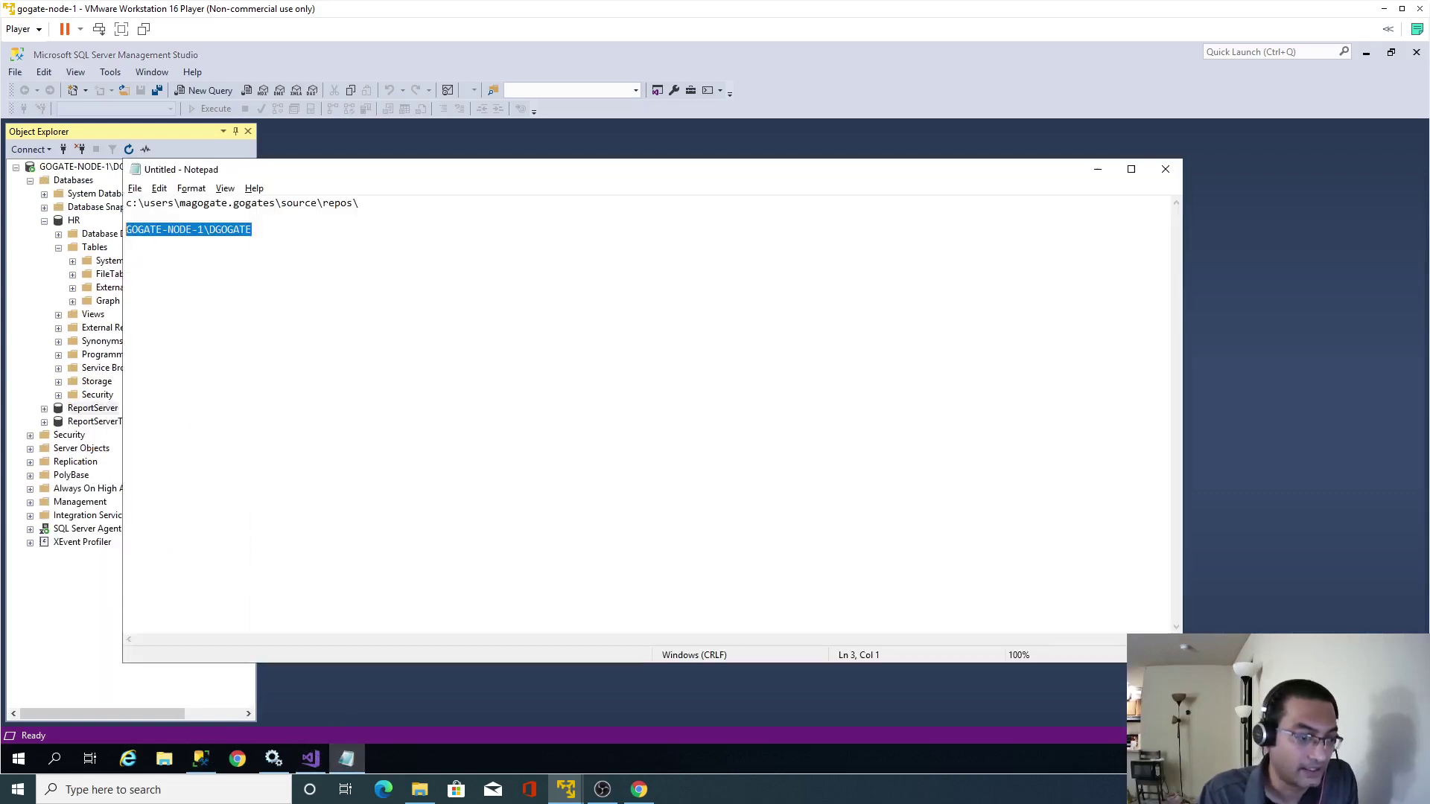
Switch to Visual Studio and open the context menu of Report Project1's Reports folder
click(311, 758)
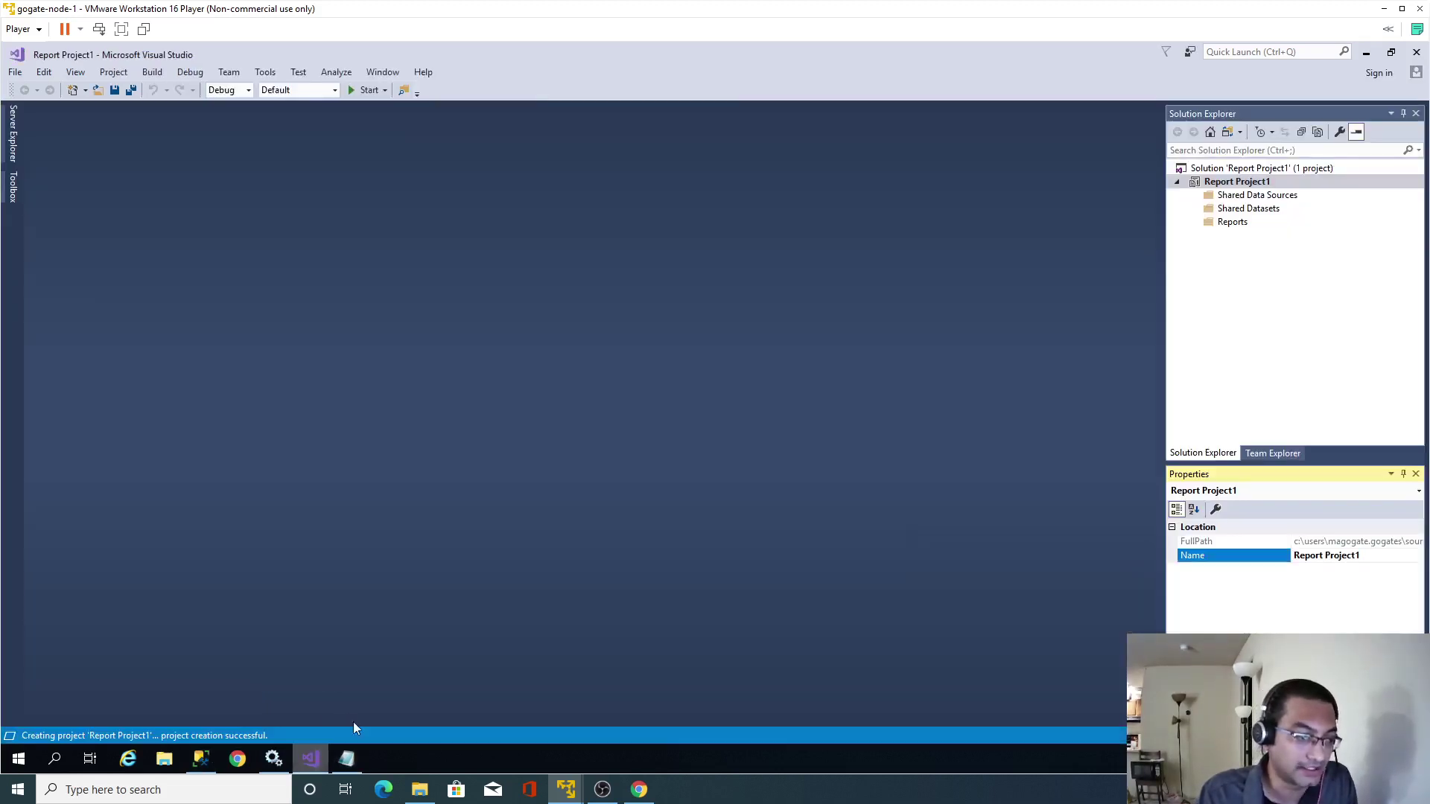
click(1230, 224)
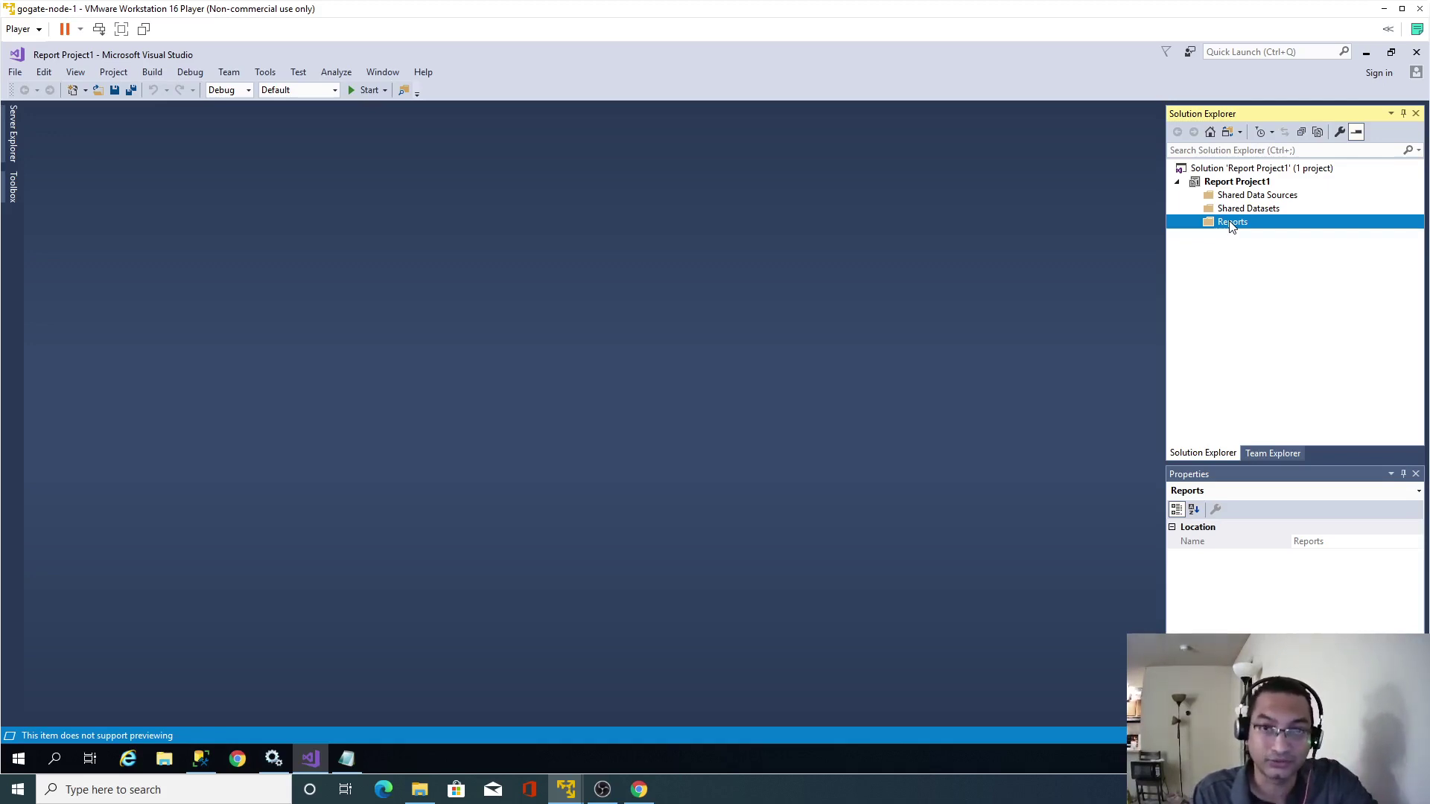
right_click(1230, 225)
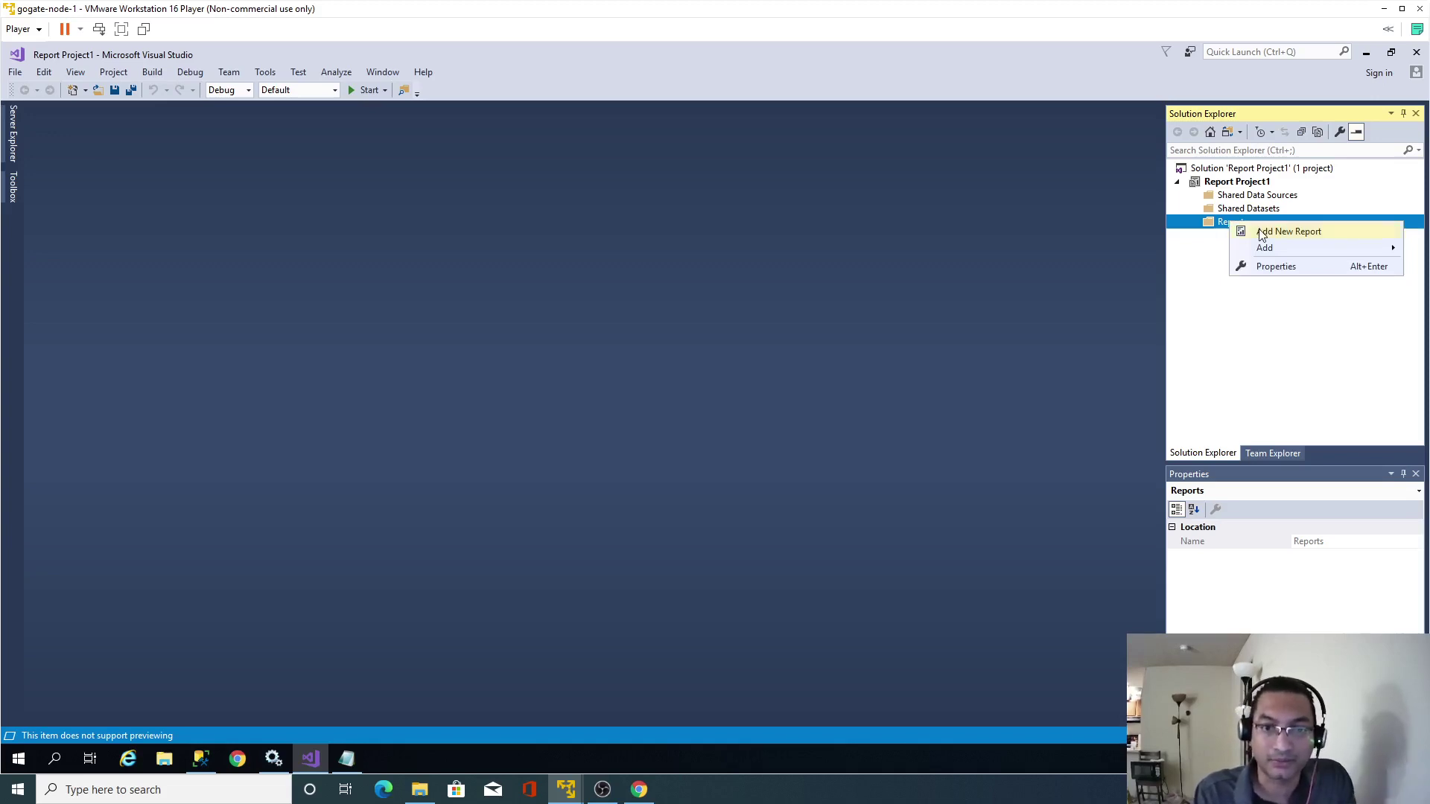
Start a new report with the Report Wizard, keeping the data source name DataSource1
click(1262, 233)
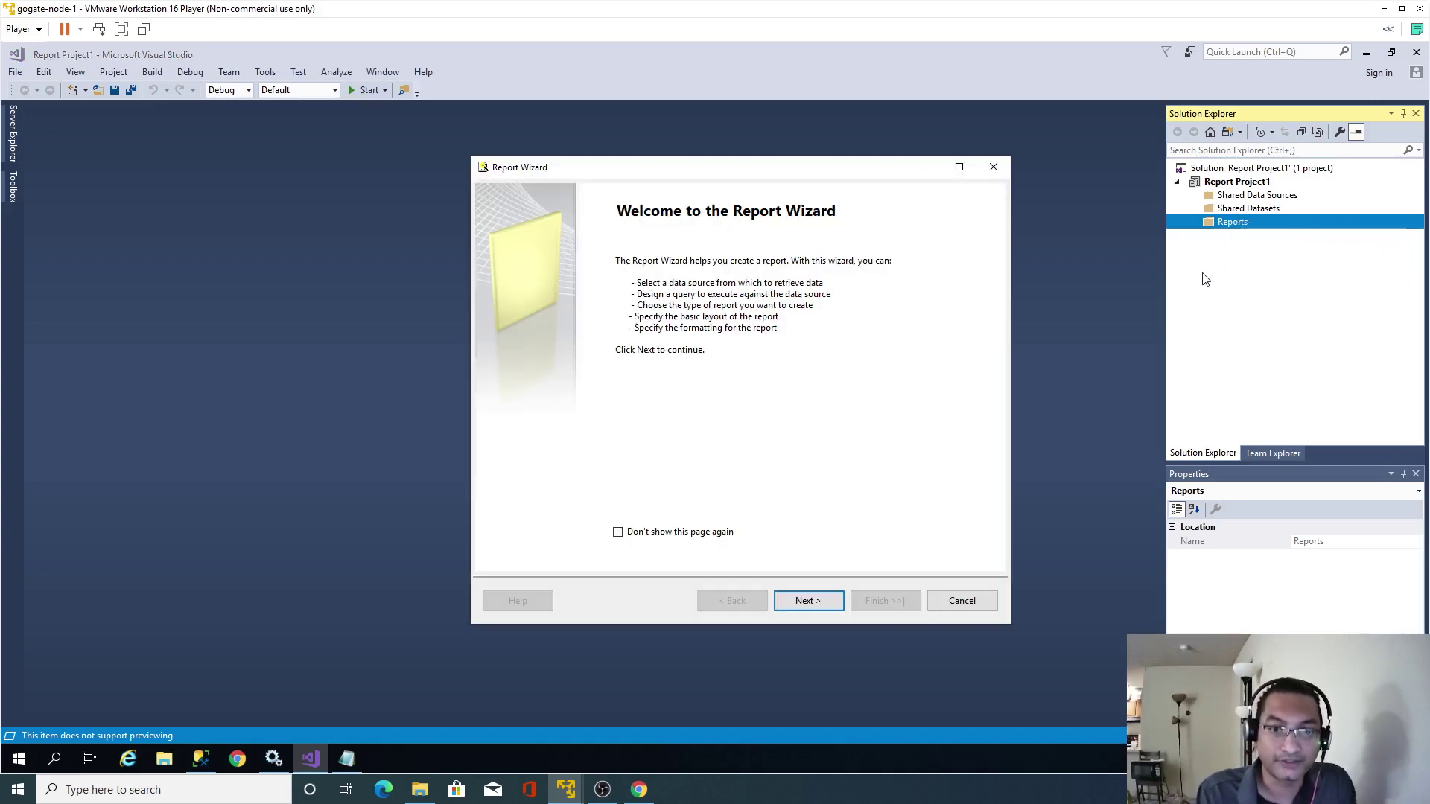
click(808, 600)
click(558, 335)
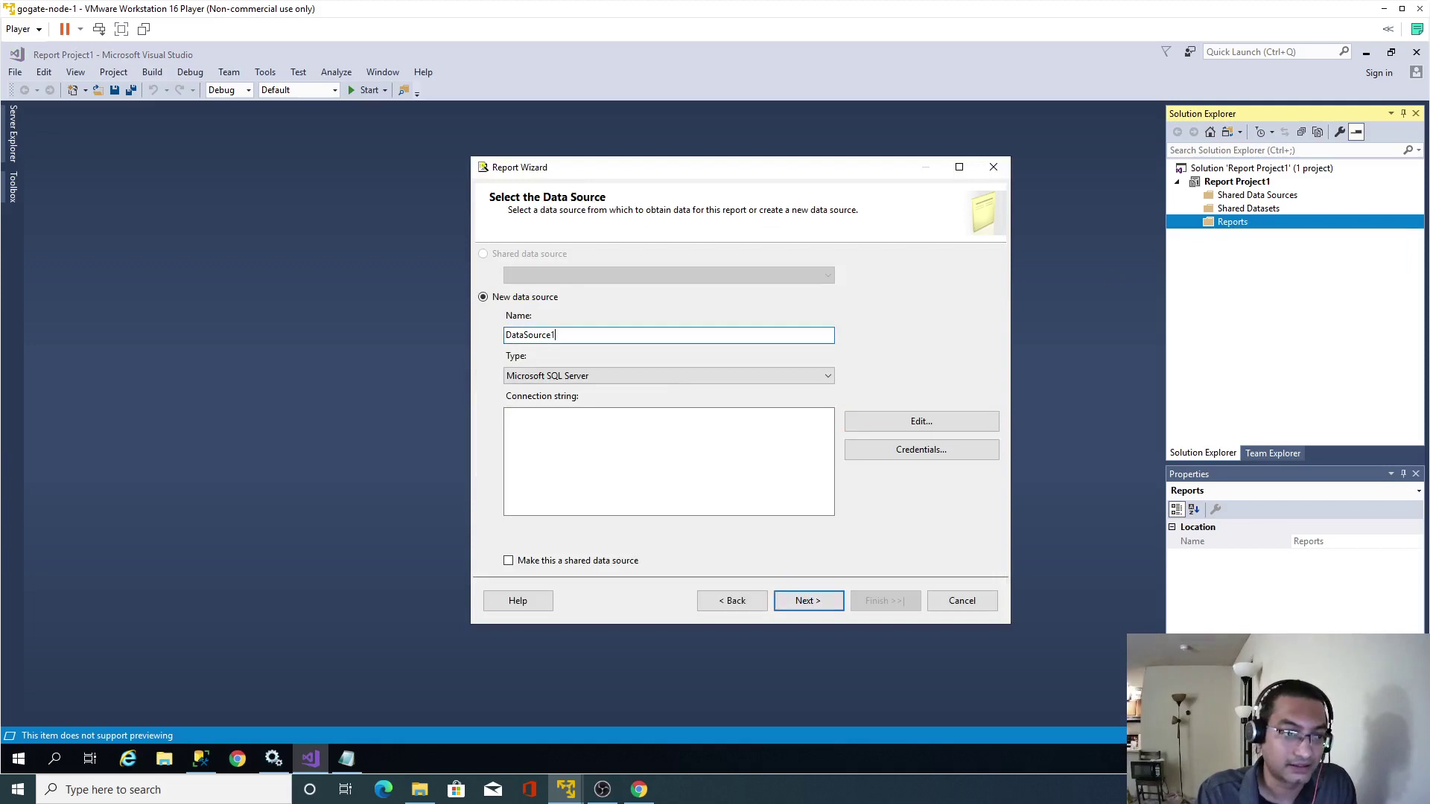
Connect DataSource1 to GOGATE-NODE-1\DGOGATE with database HR, test it, and continue
click(900, 428)
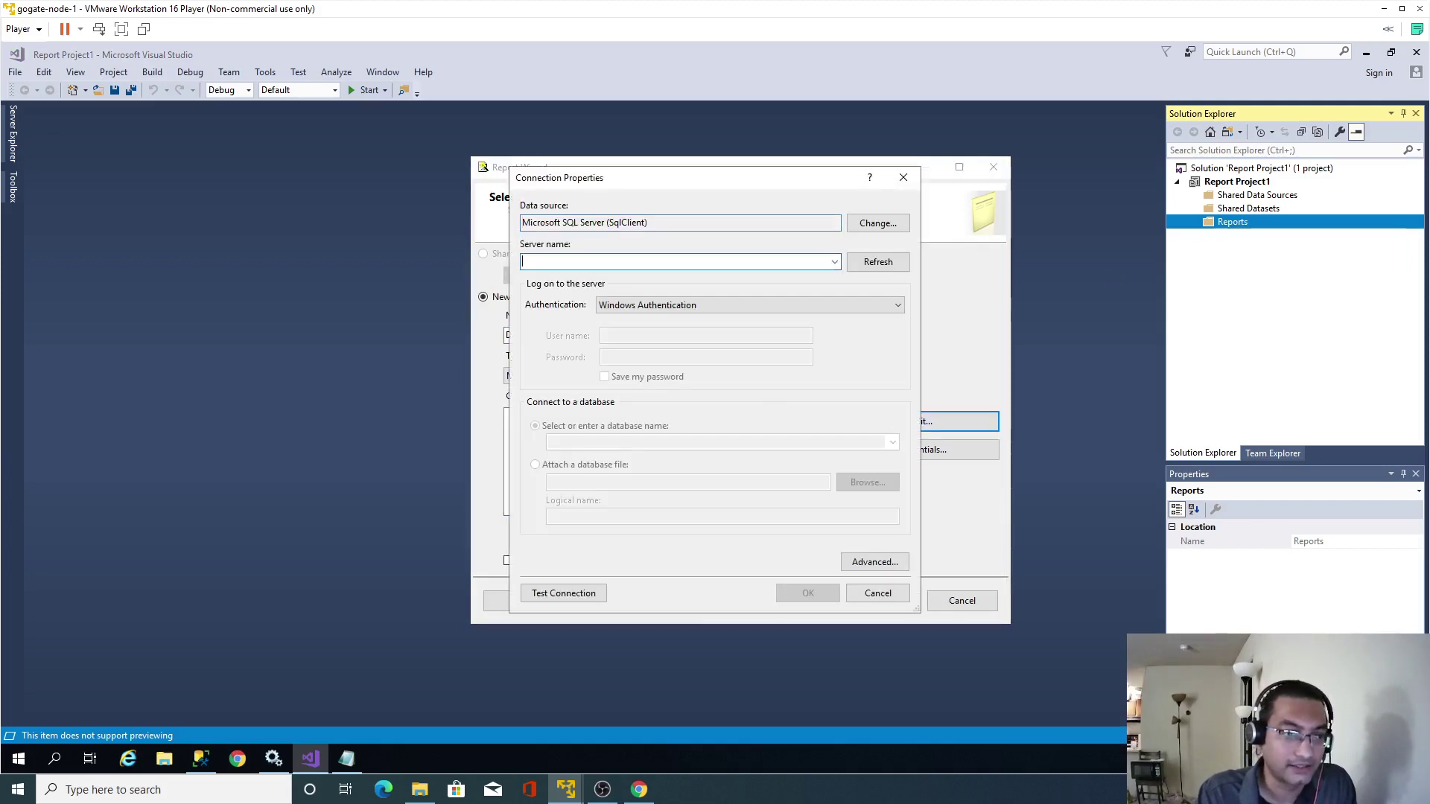
key(ctrl+v)
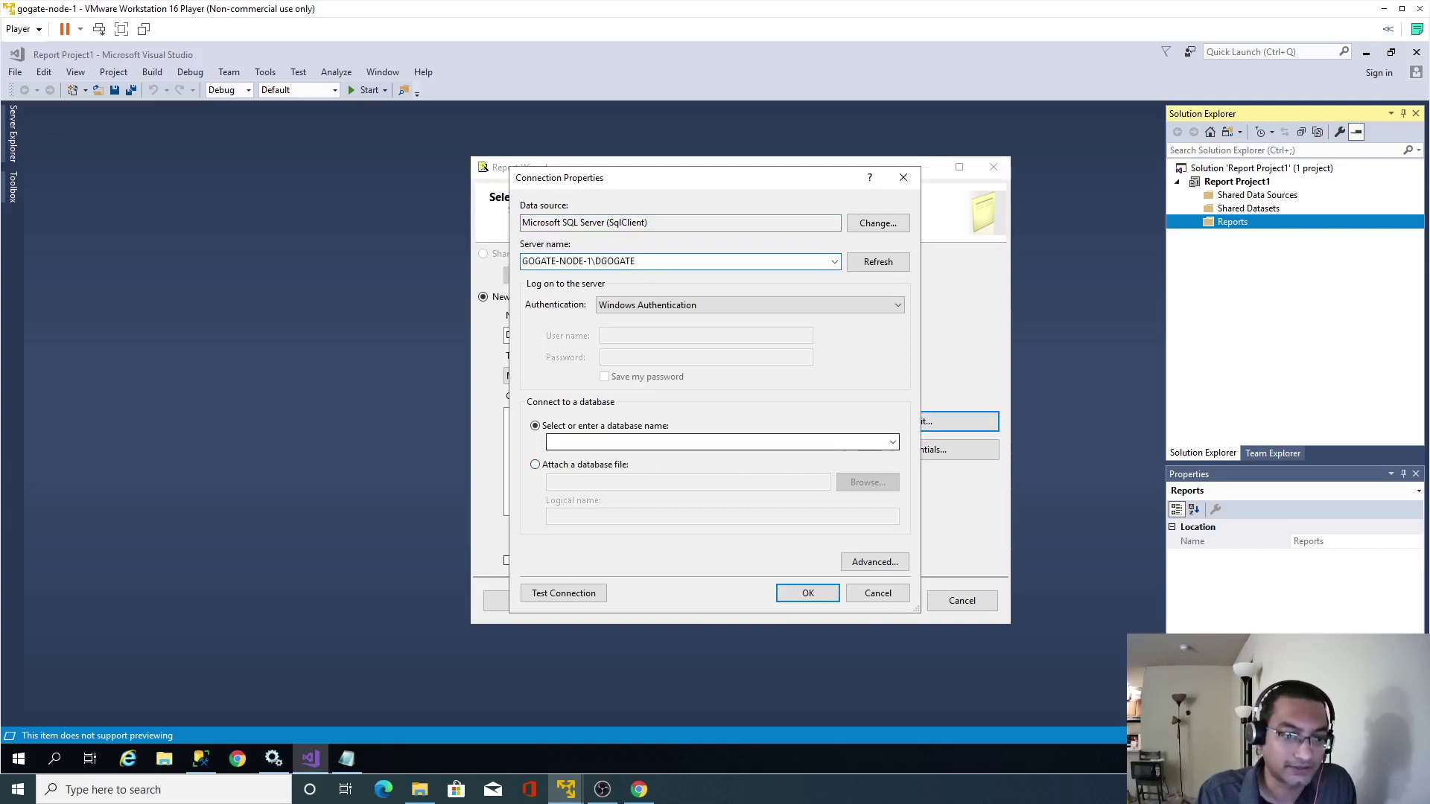
click(856, 441)
text(HR)
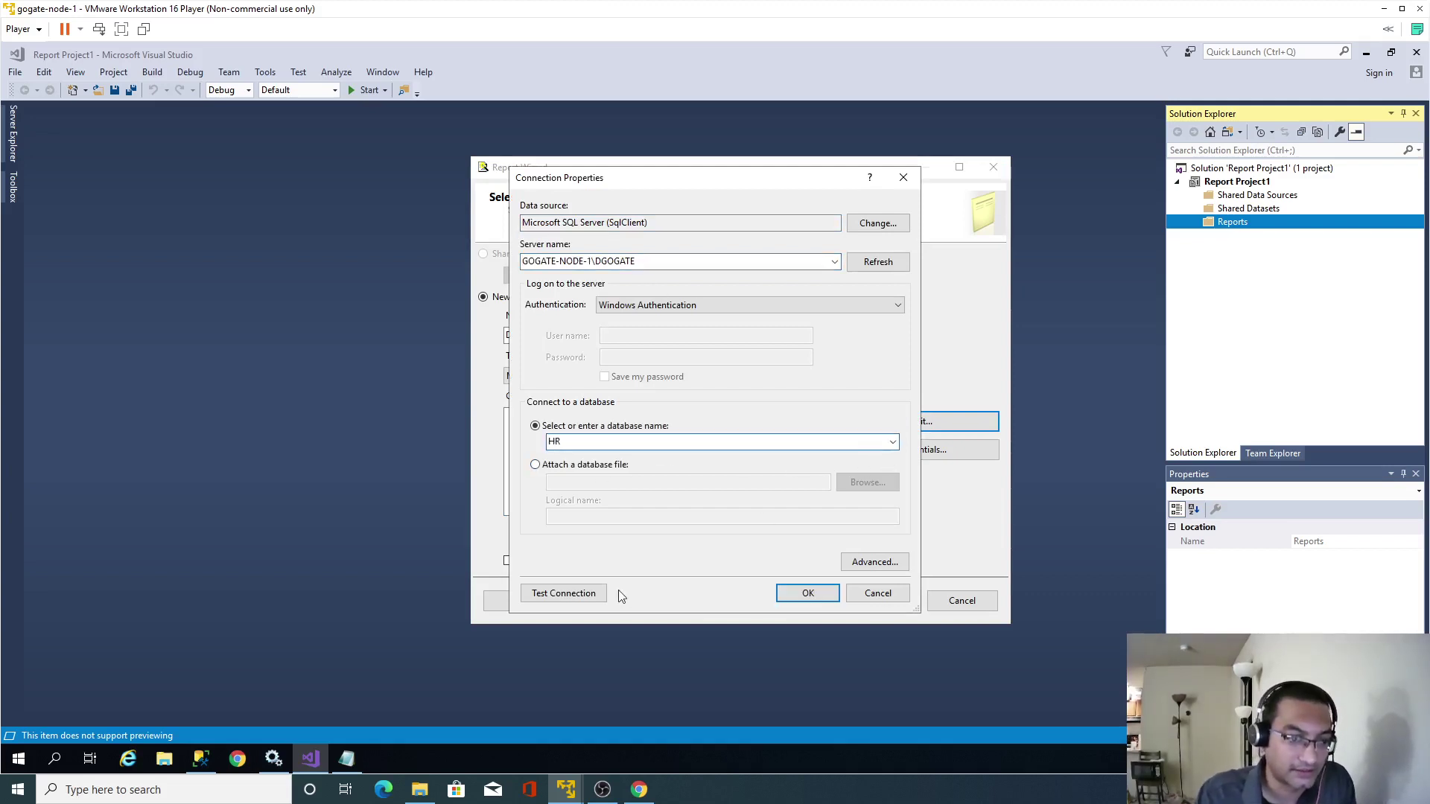
click(588, 594)
click(745, 453)
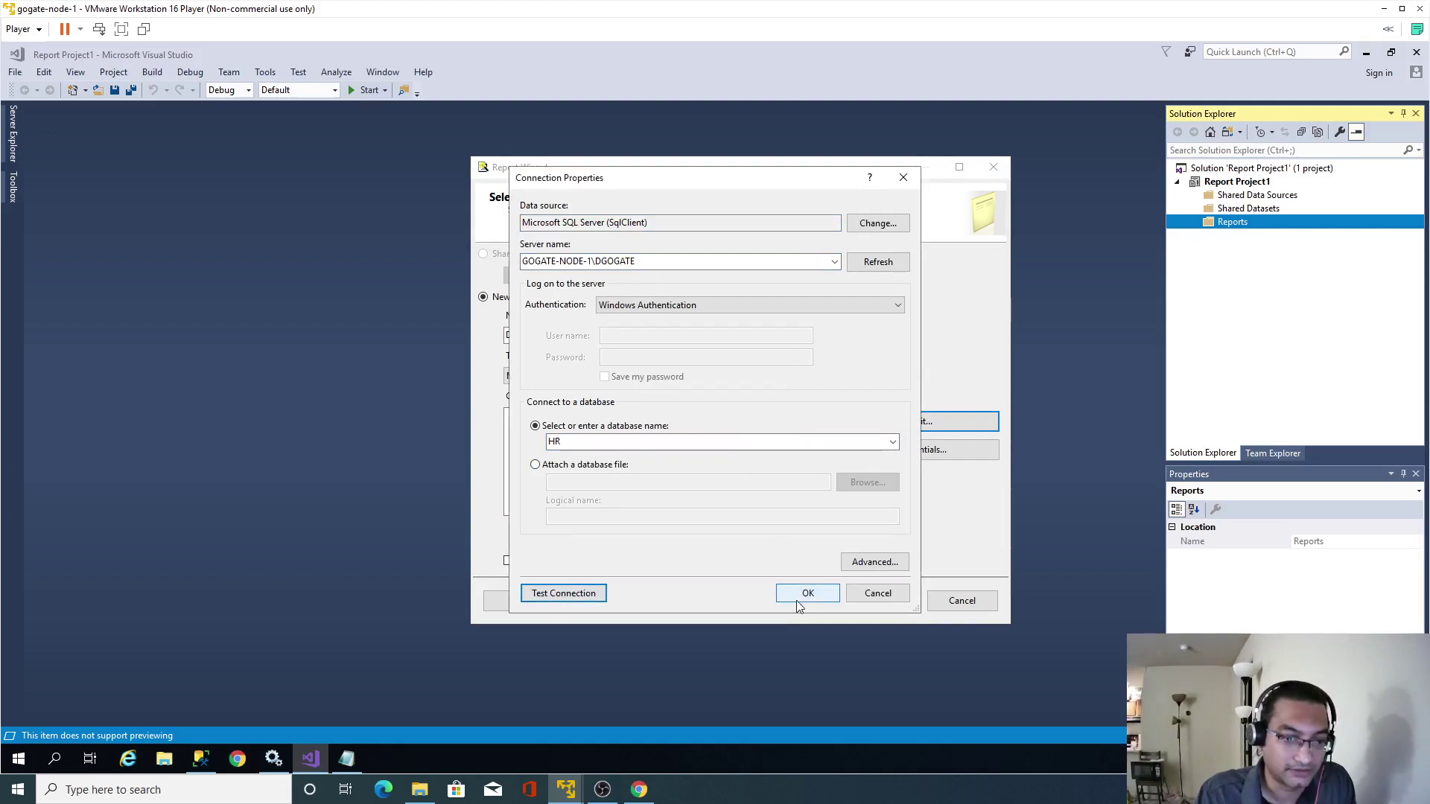
click(806, 595)
click(809, 600)
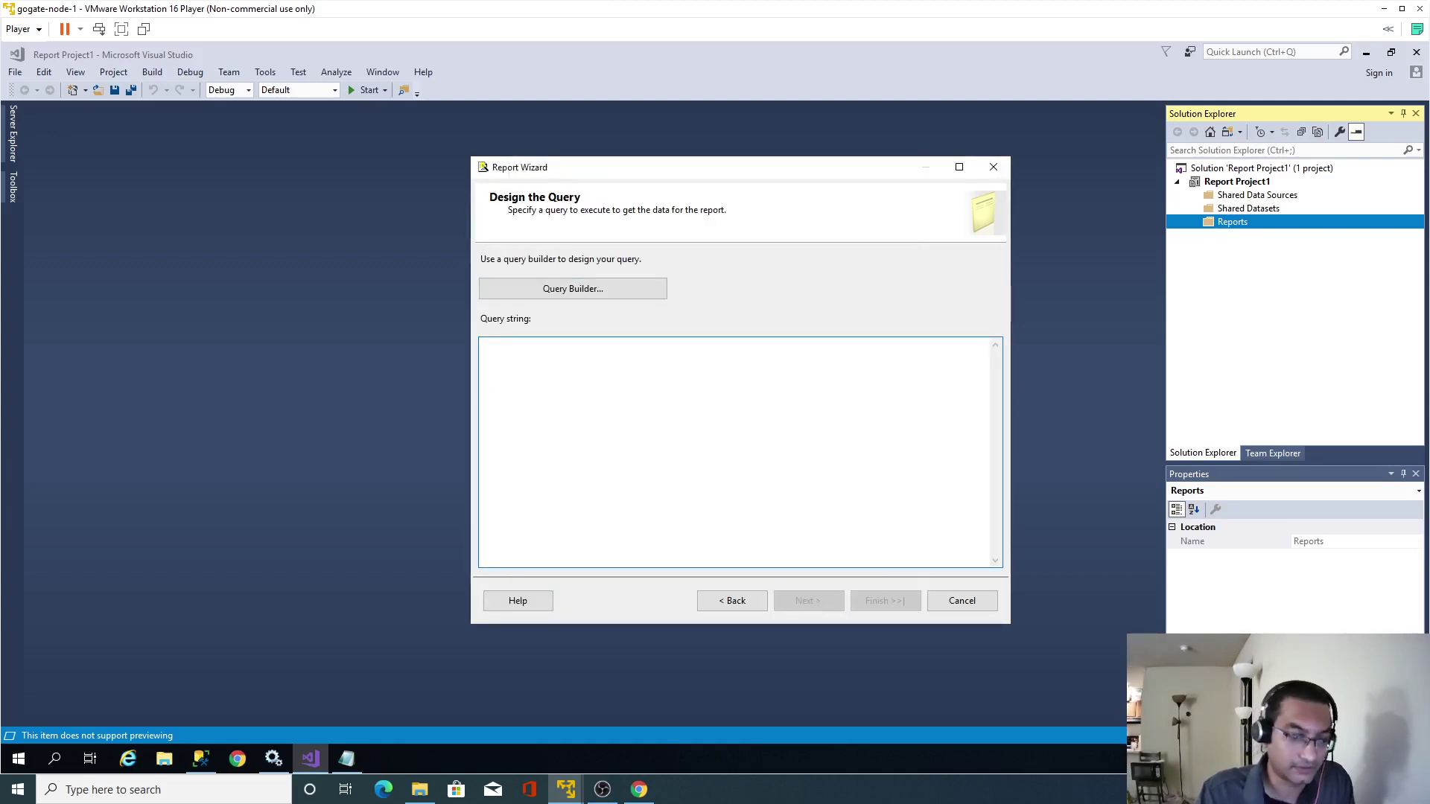
Enter the query 'select * from sys.all_objects', keep Tabular, and skip to the final wizard page
text(select)
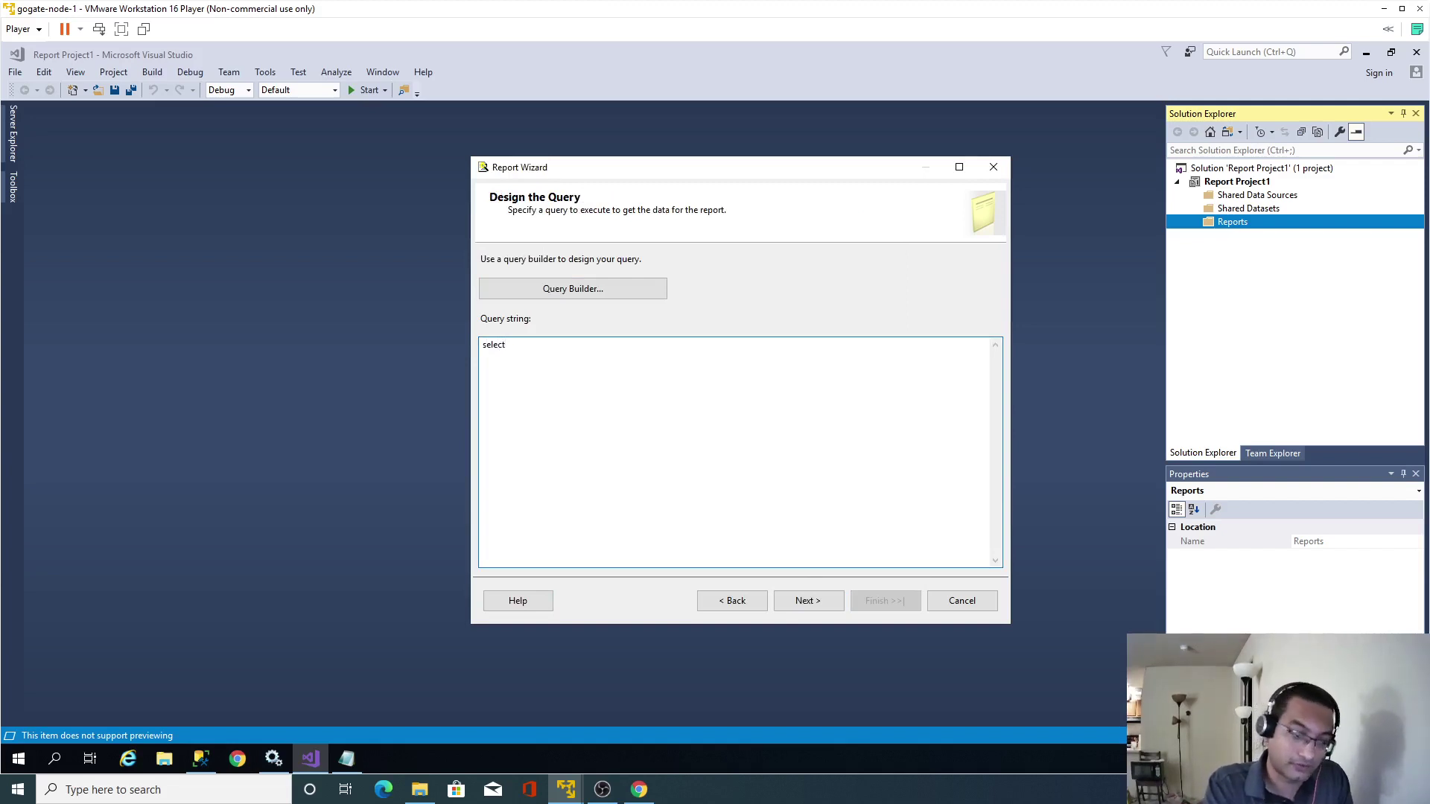
text( *)
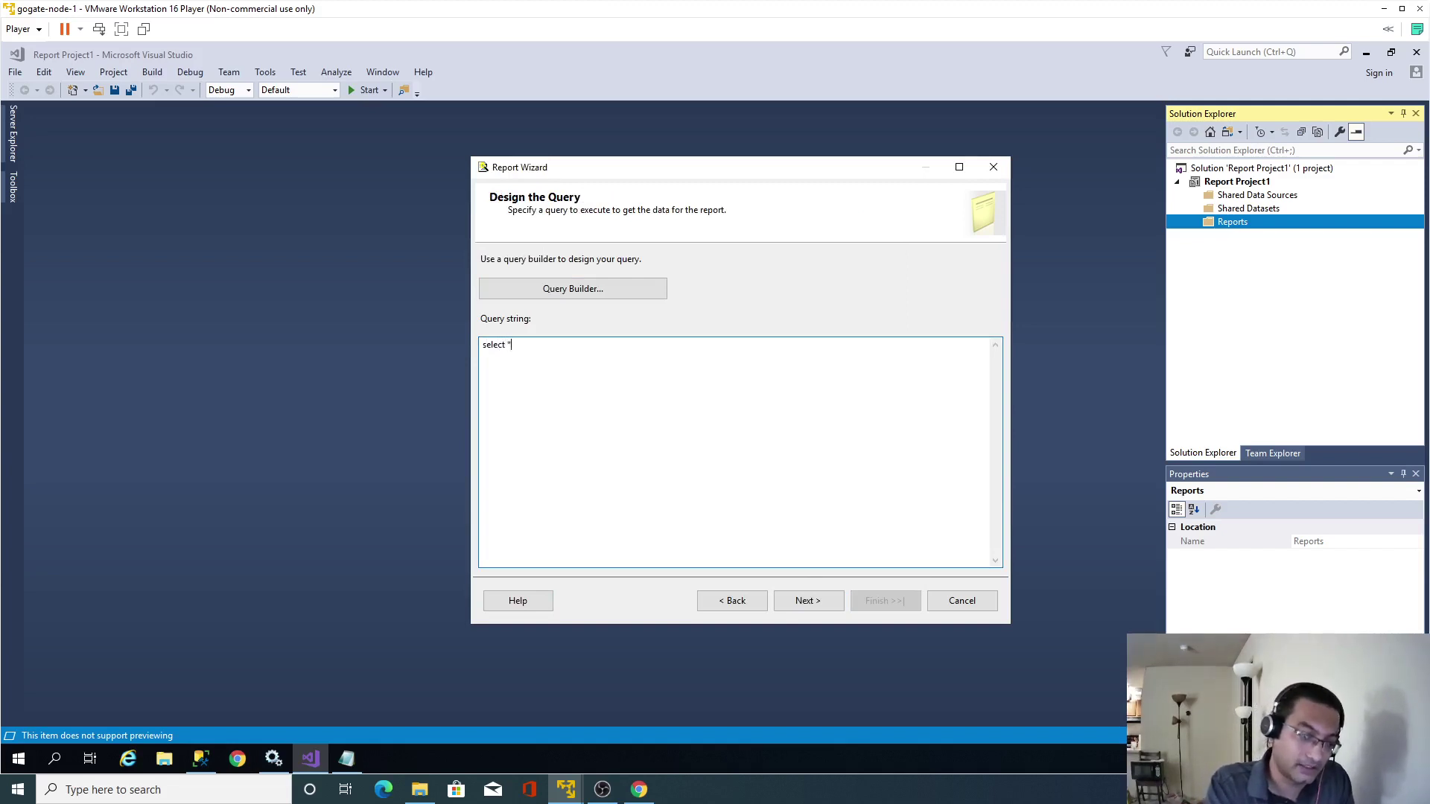
key(Return)
text(from sys.al)
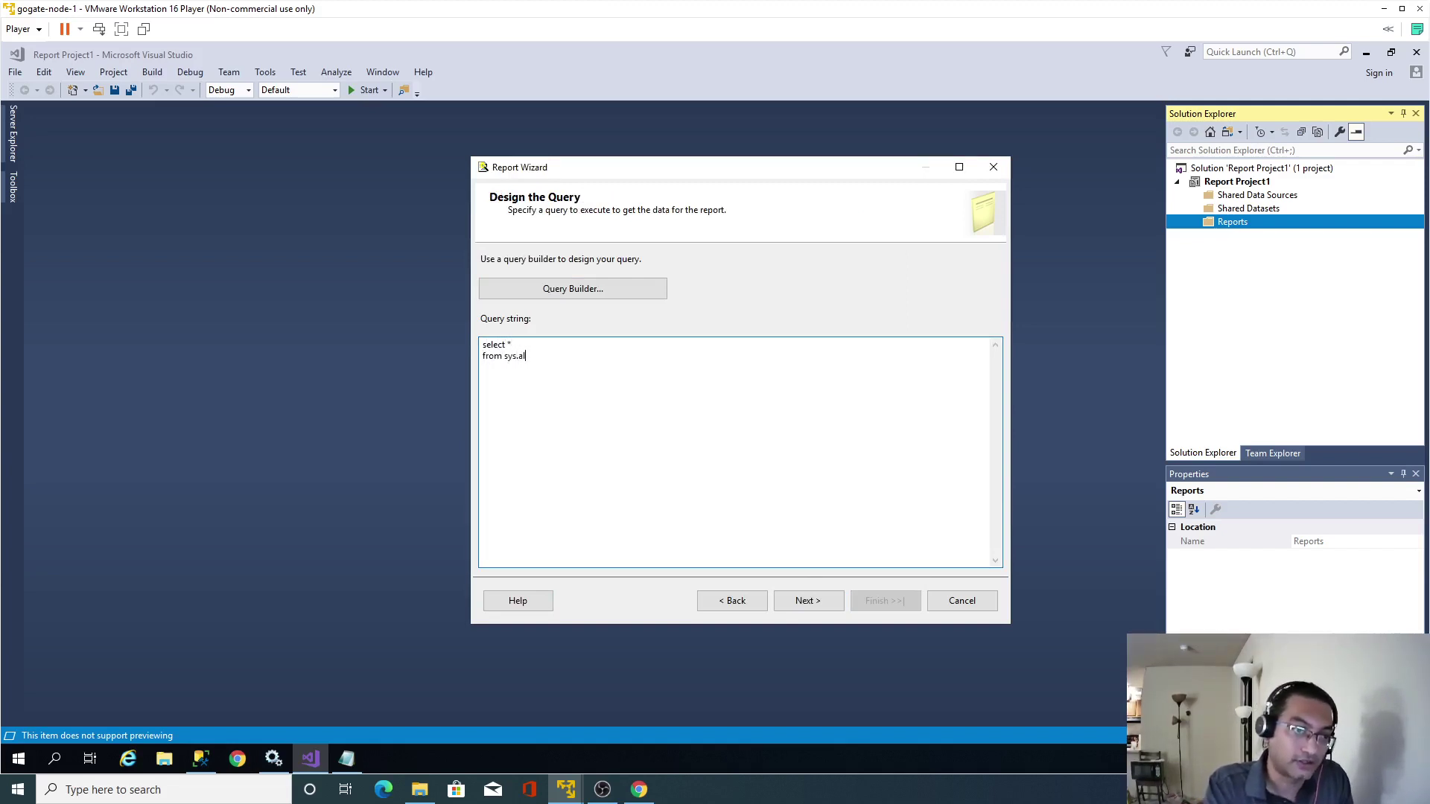
text(l_objec)
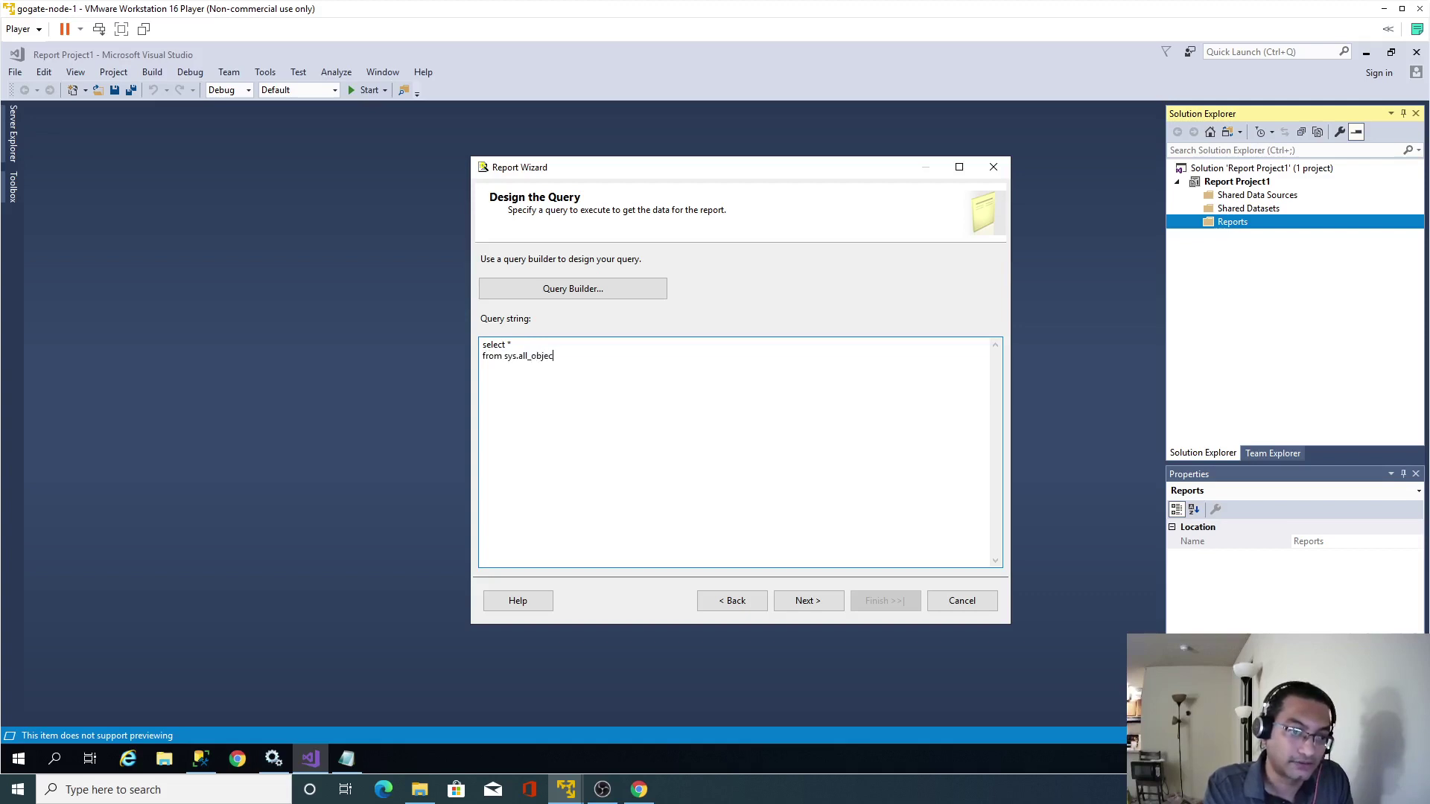
text(ts)
click(811, 600)
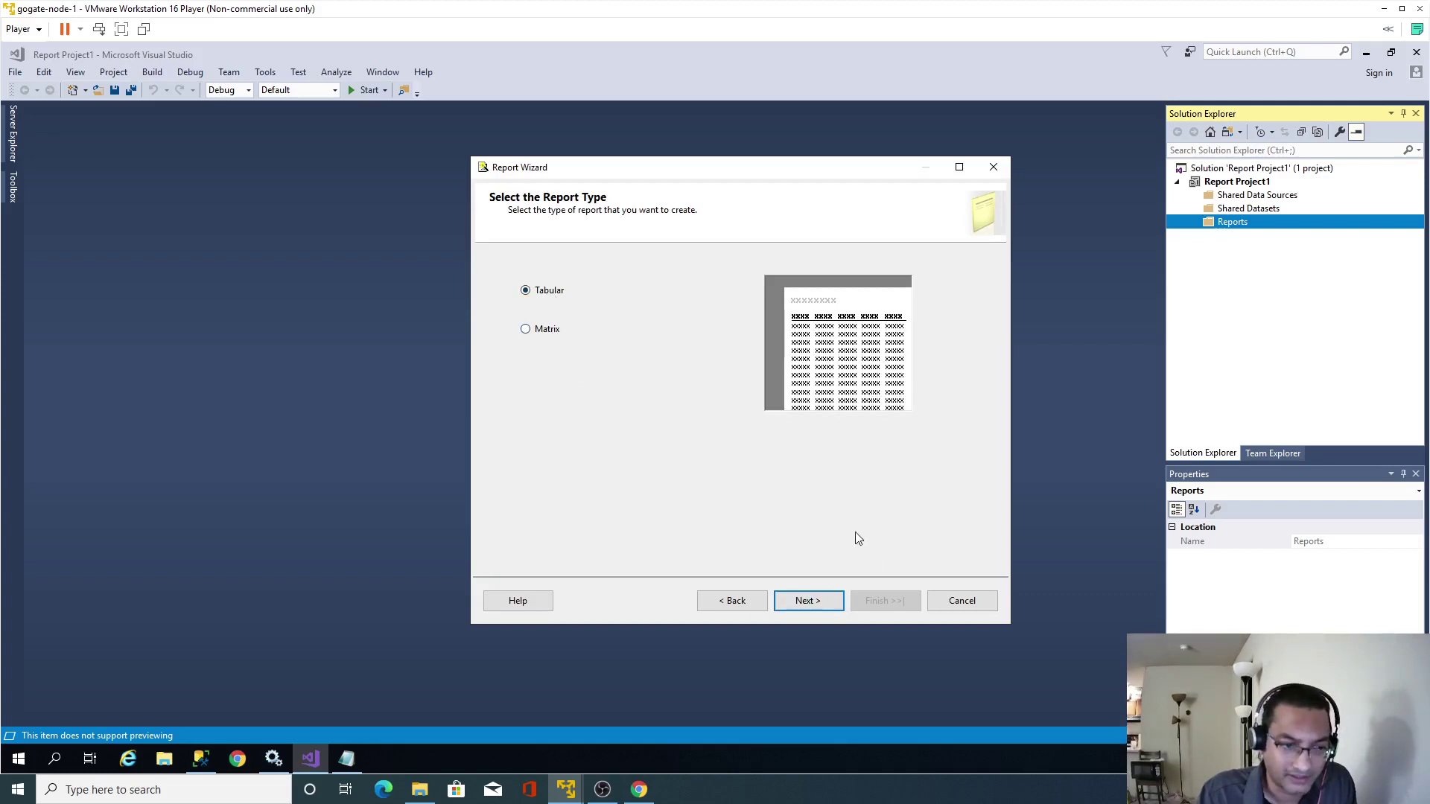
click(813, 599)
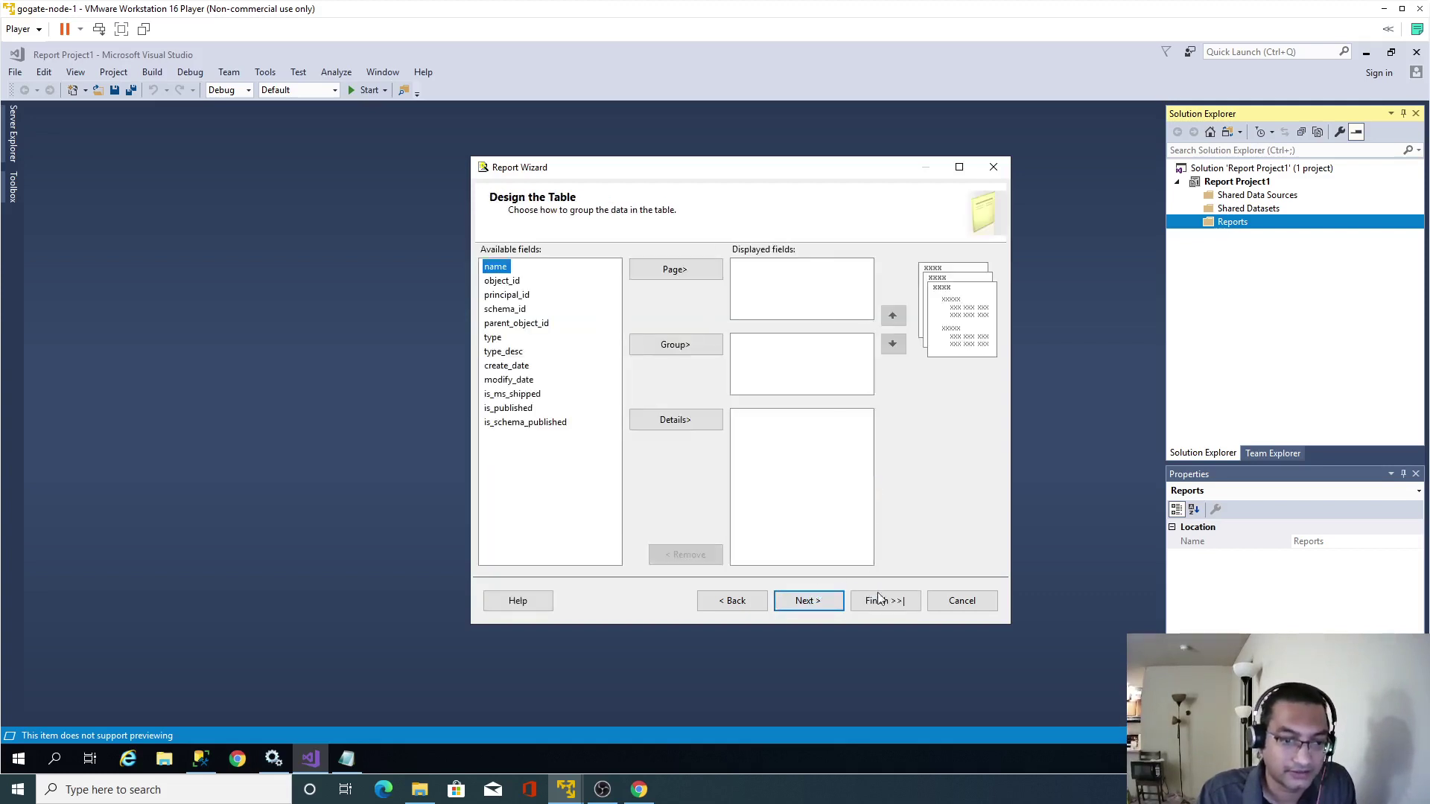
click(879, 600)
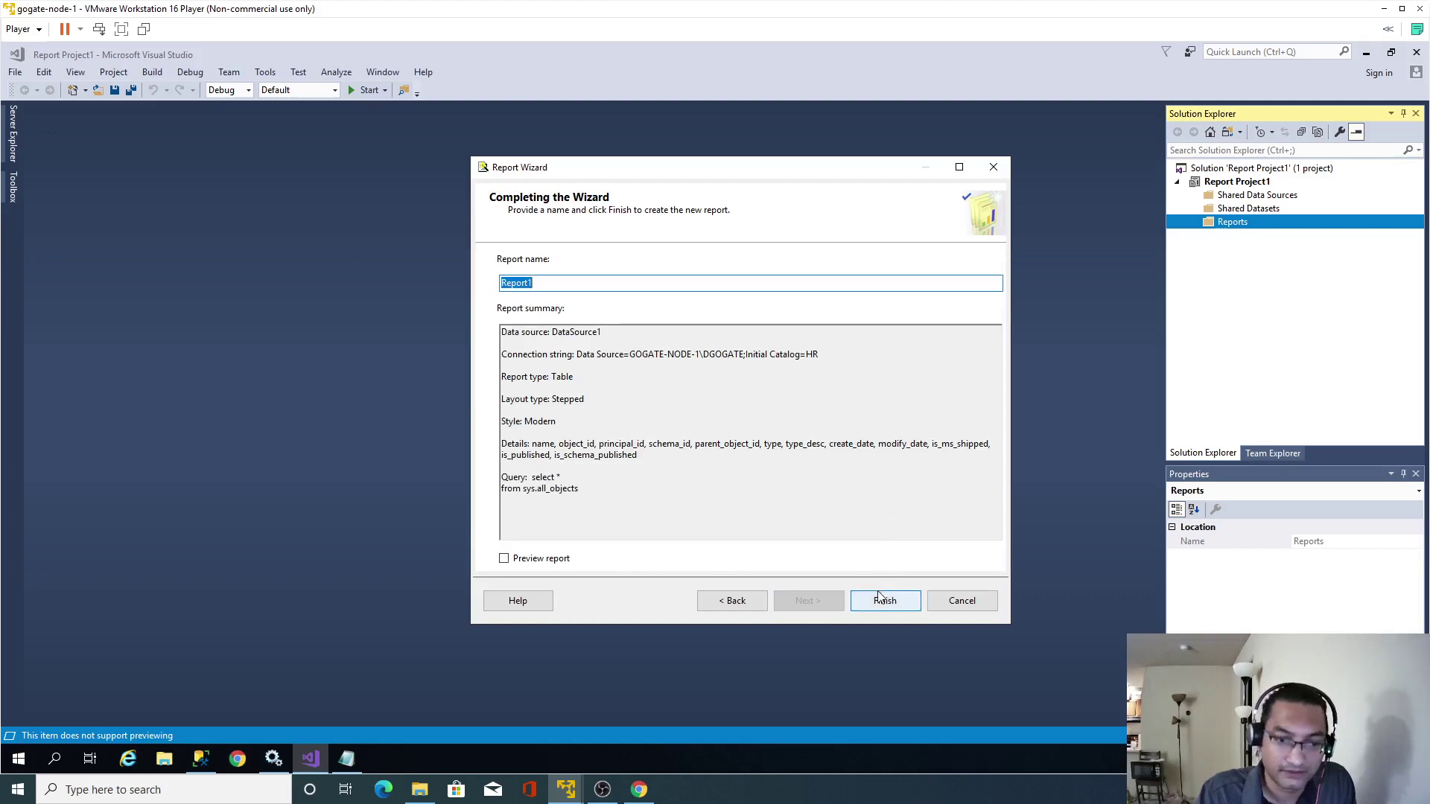
Finish the Report Wizard so Report1.rdl opens in the designer with its sys.all_objects table
click(881, 600)
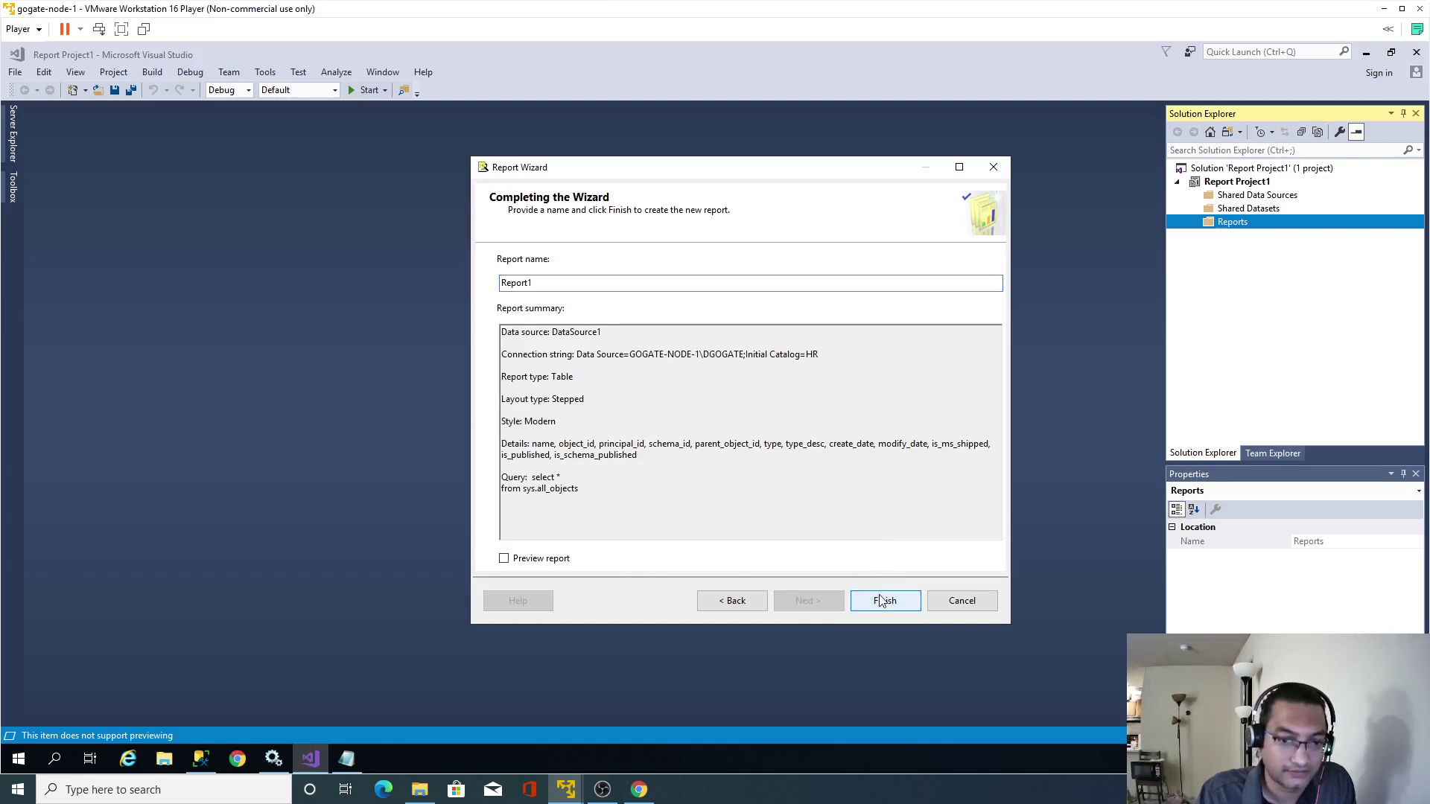
click(882, 600)
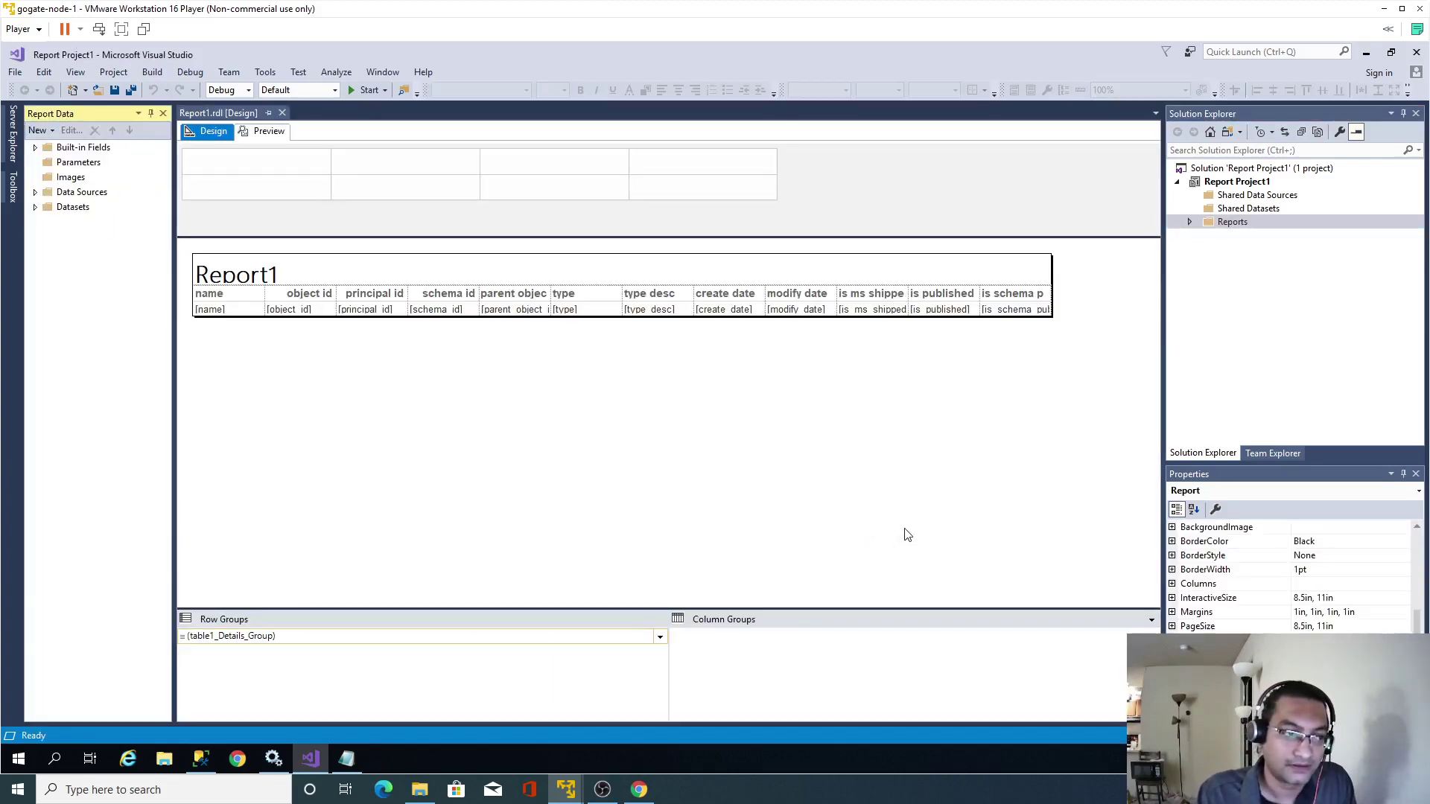
Preview Report1 with its object data rows, then launch Chrome from the taskbar
click(262, 132)
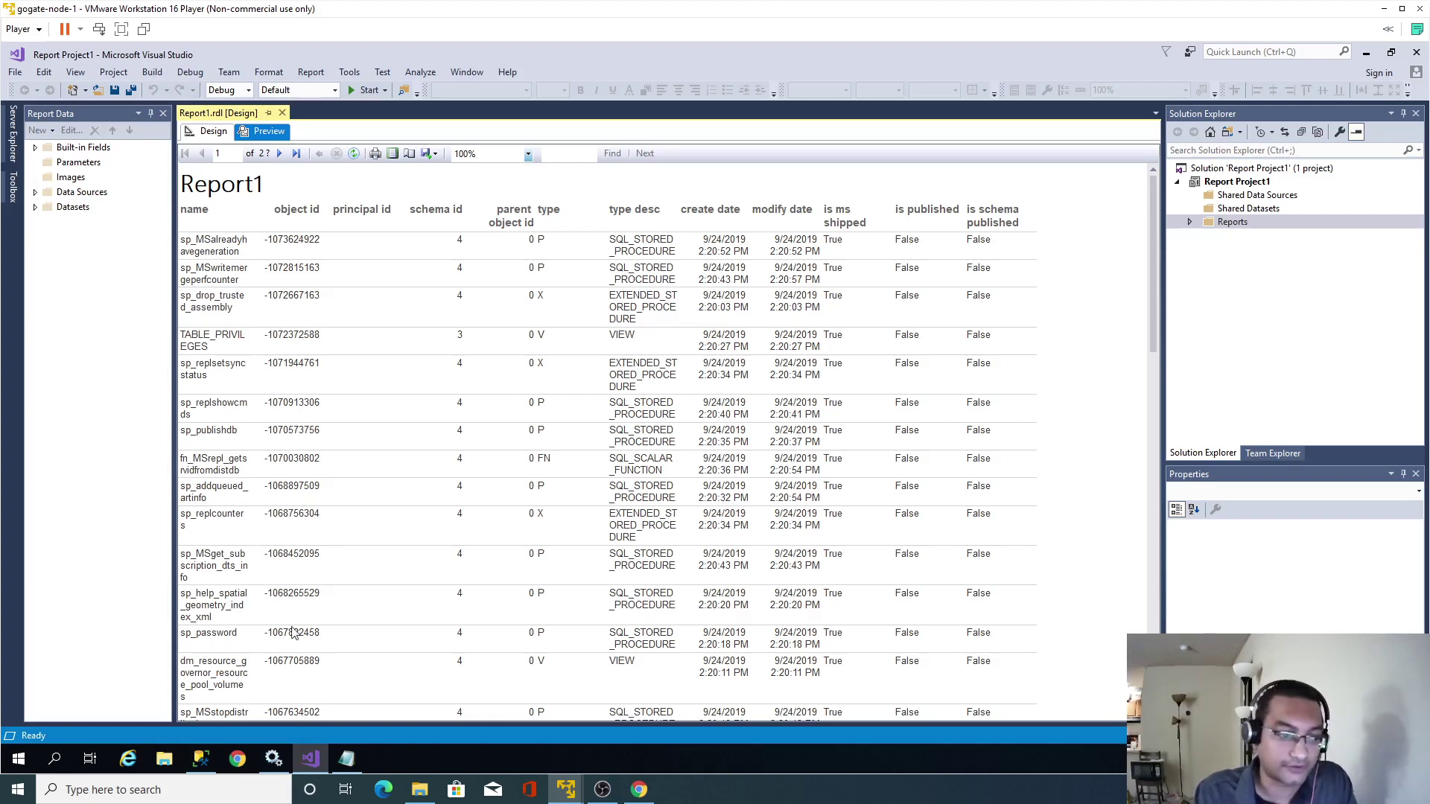
click(240, 767)
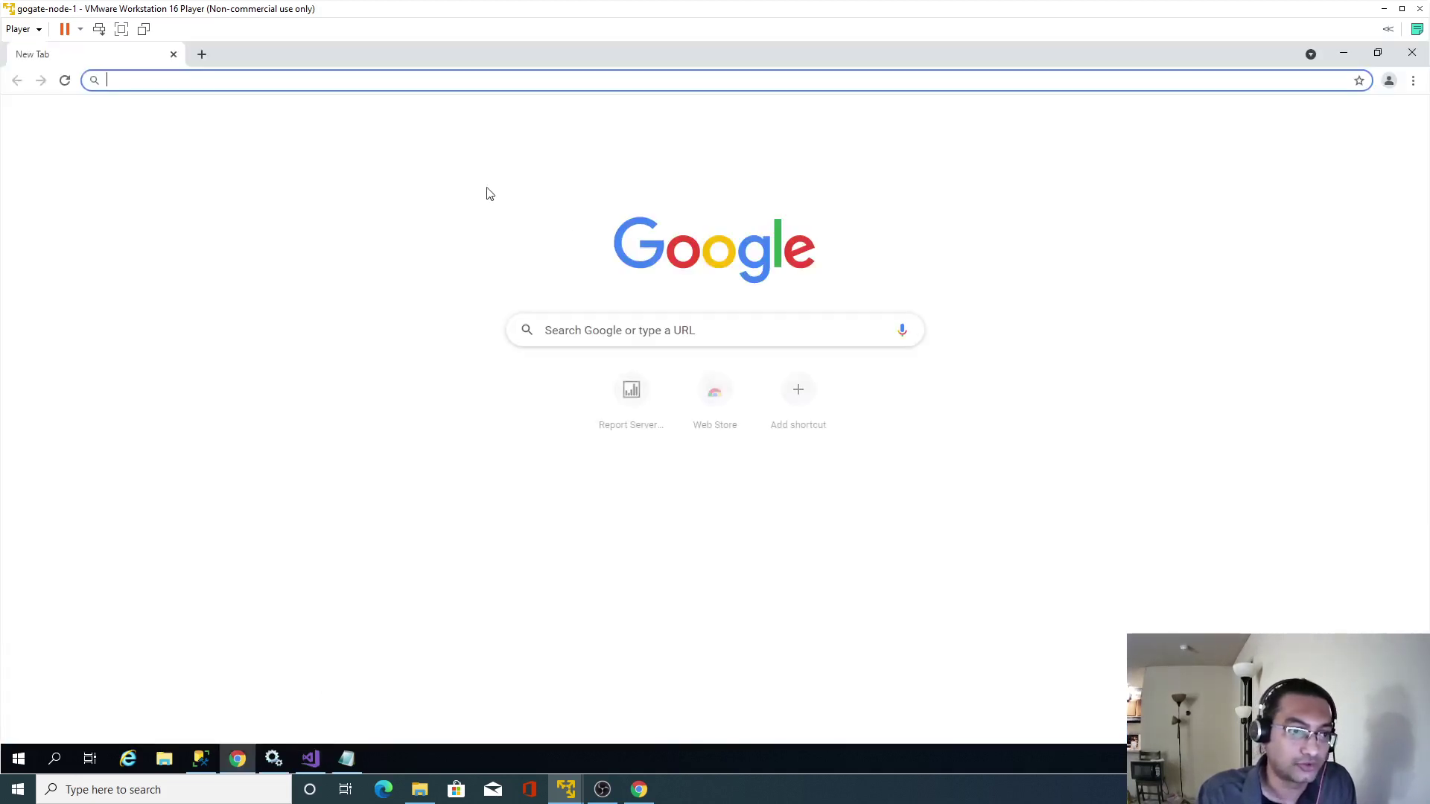
Open the Report Server portal, sign in, and start an upload from the empty Home folder
click(635, 394)
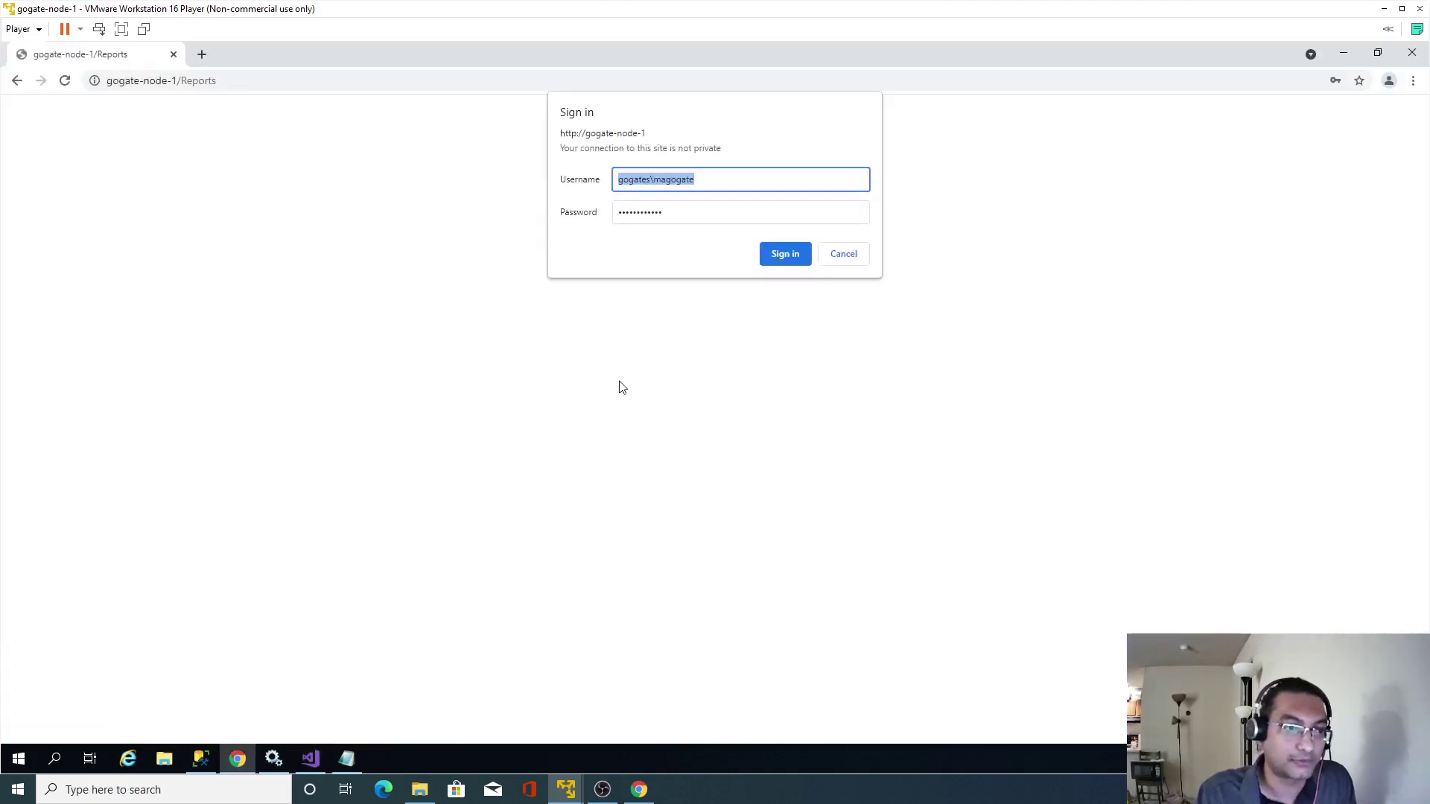
click(788, 257)
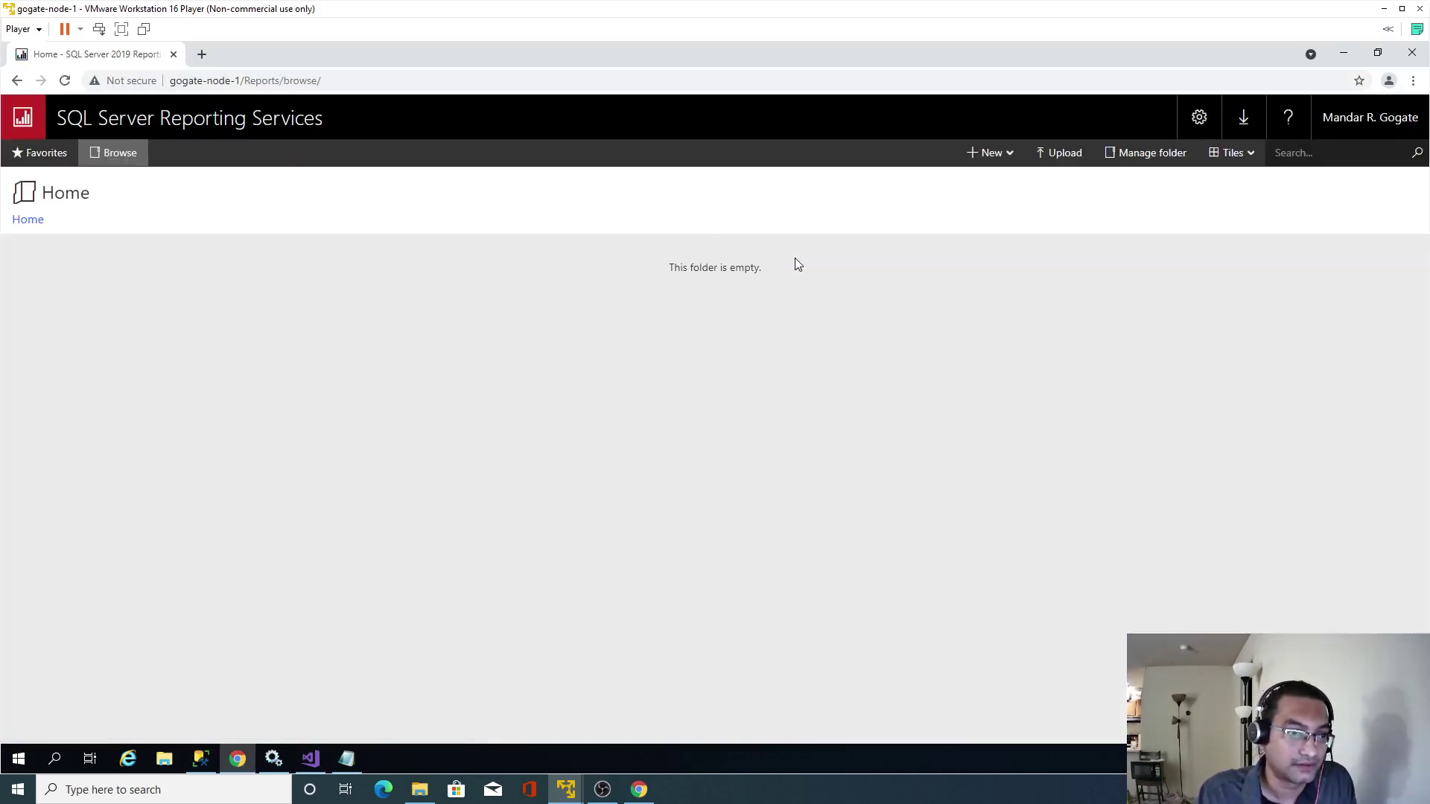
click(1064, 152)
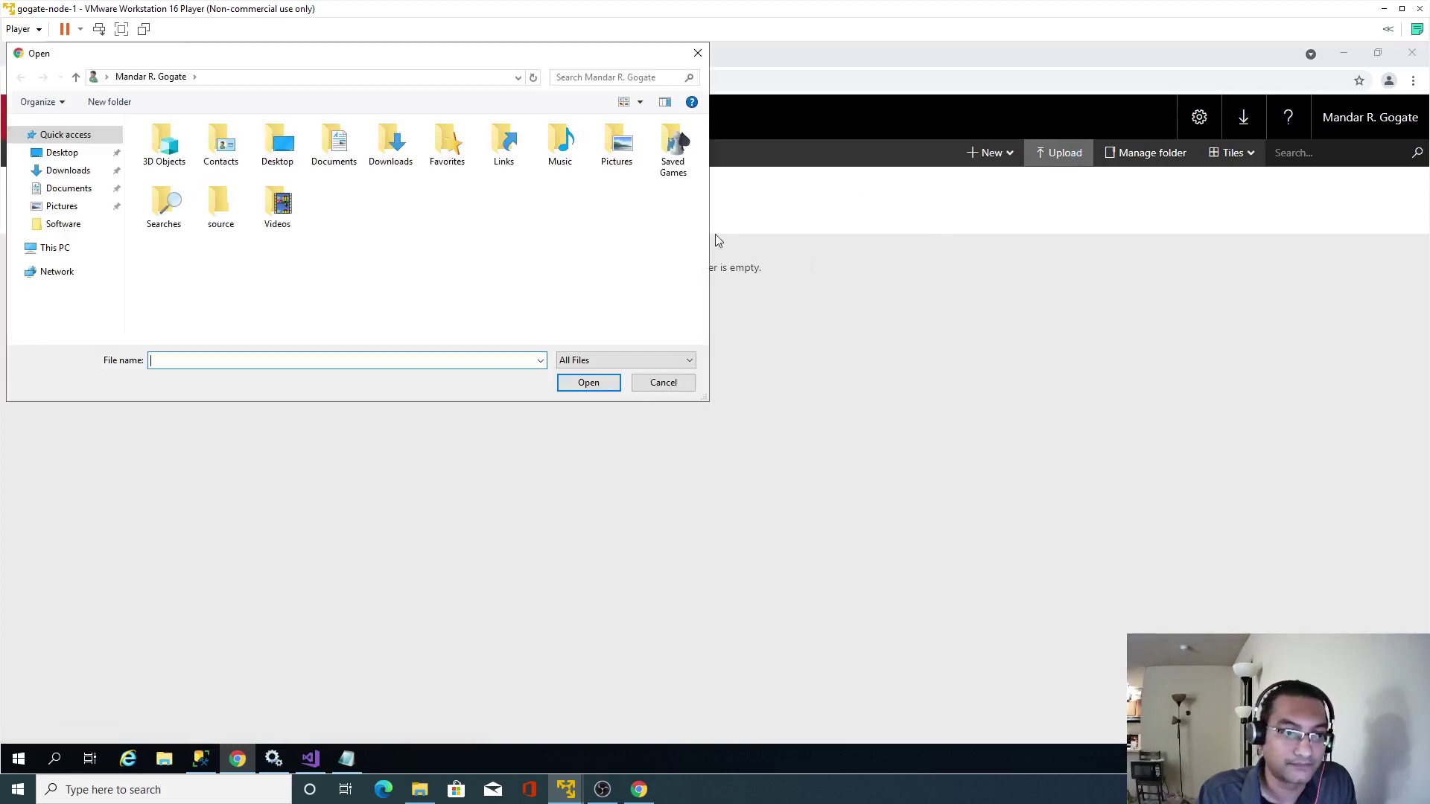
Upload Report1.rdl from the Report Project1\Report Project1 folder, using the project path copied from Notepad
mouse_move(346, 758)
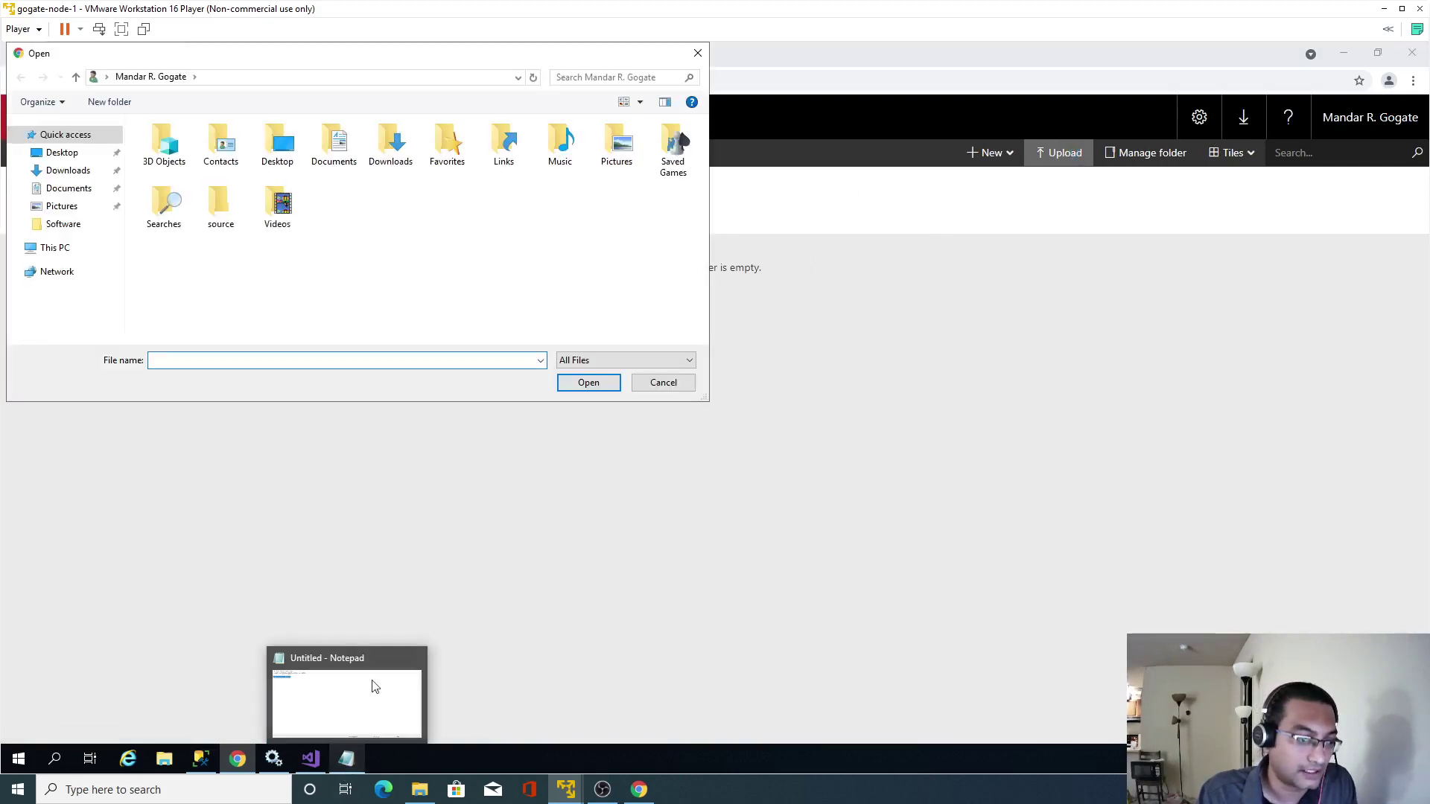
click(322, 690)
drag(359, 202, 125, 203)
click(239, 79)
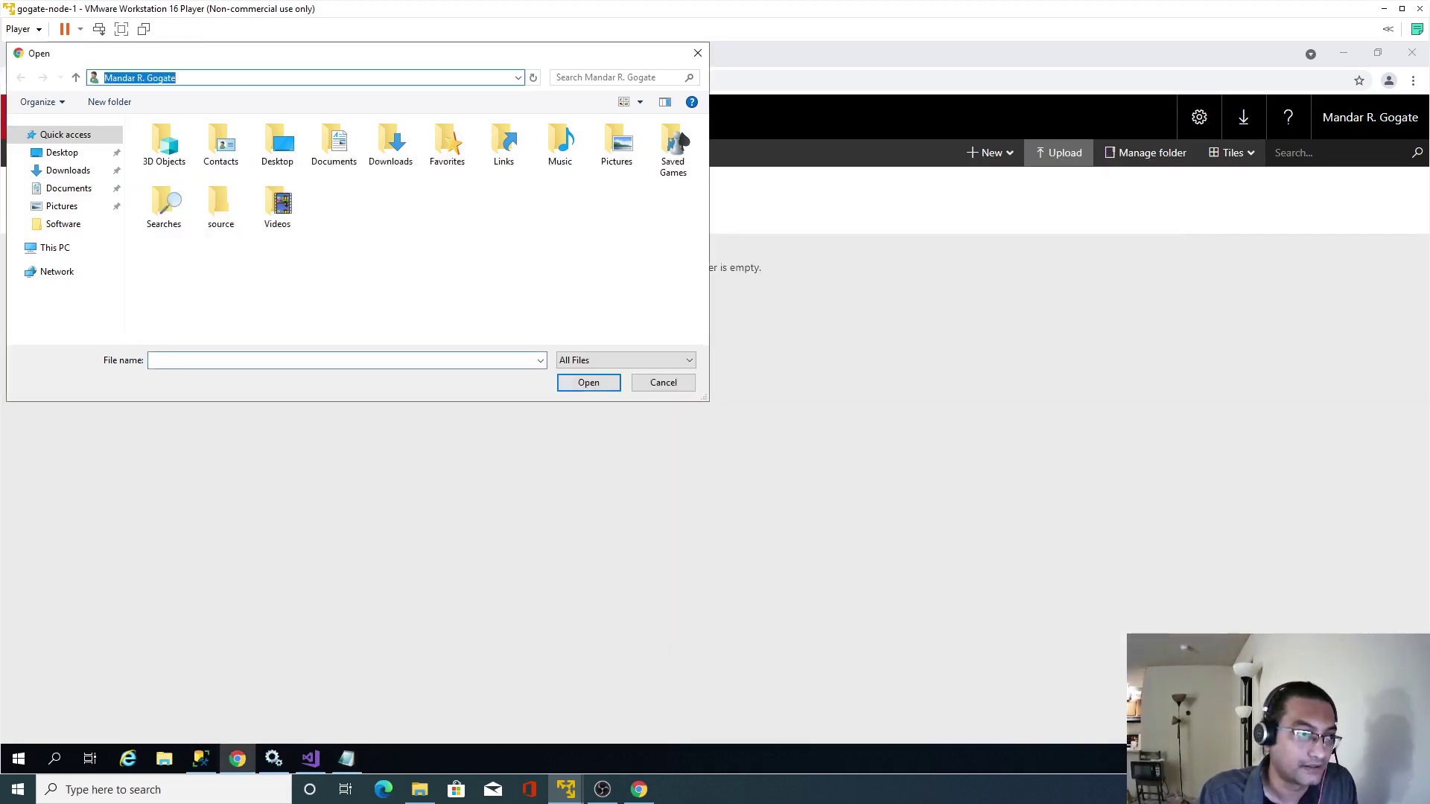
text(c:\users\magogate.gogates\source\repos\)
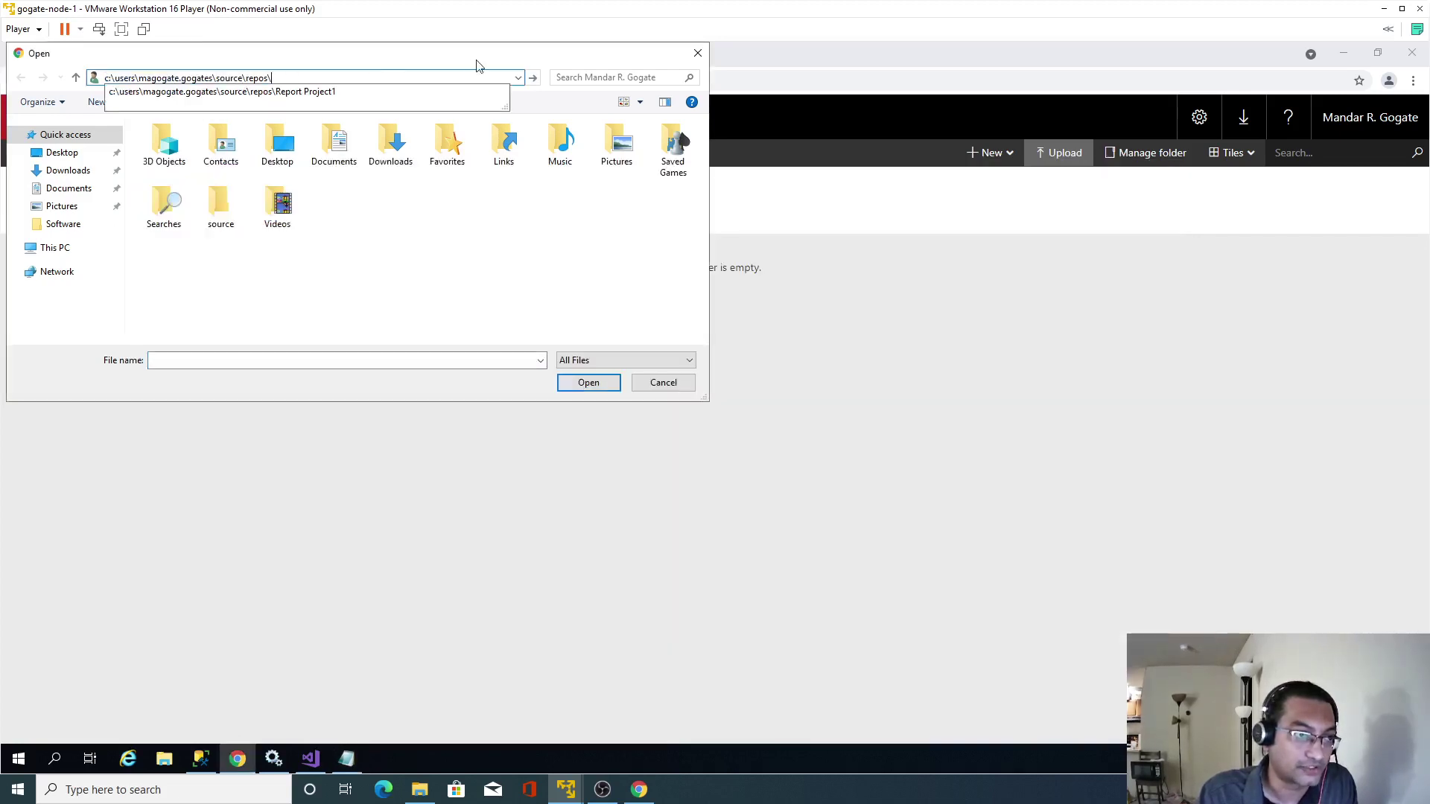
click(532, 78)
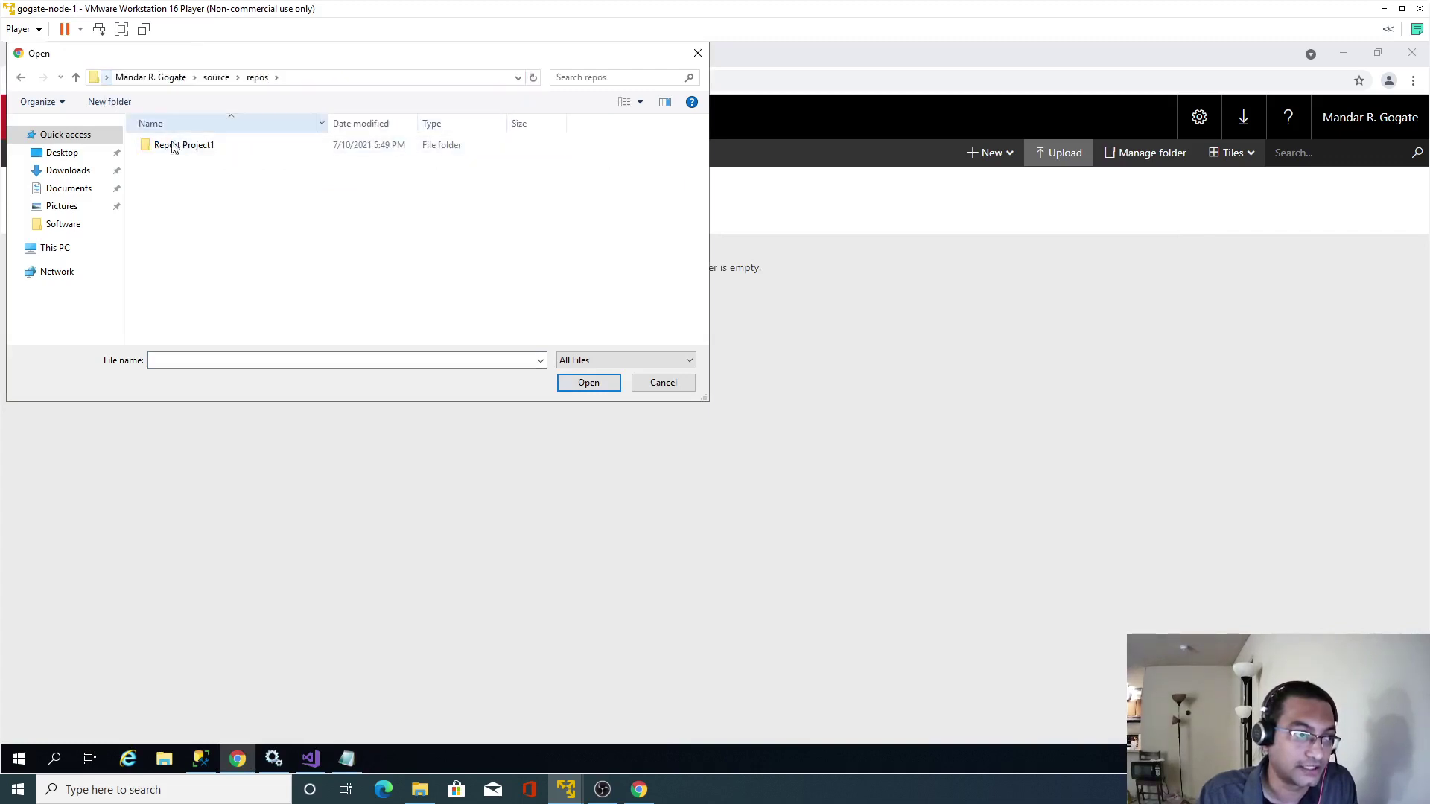
double_click(171, 151)
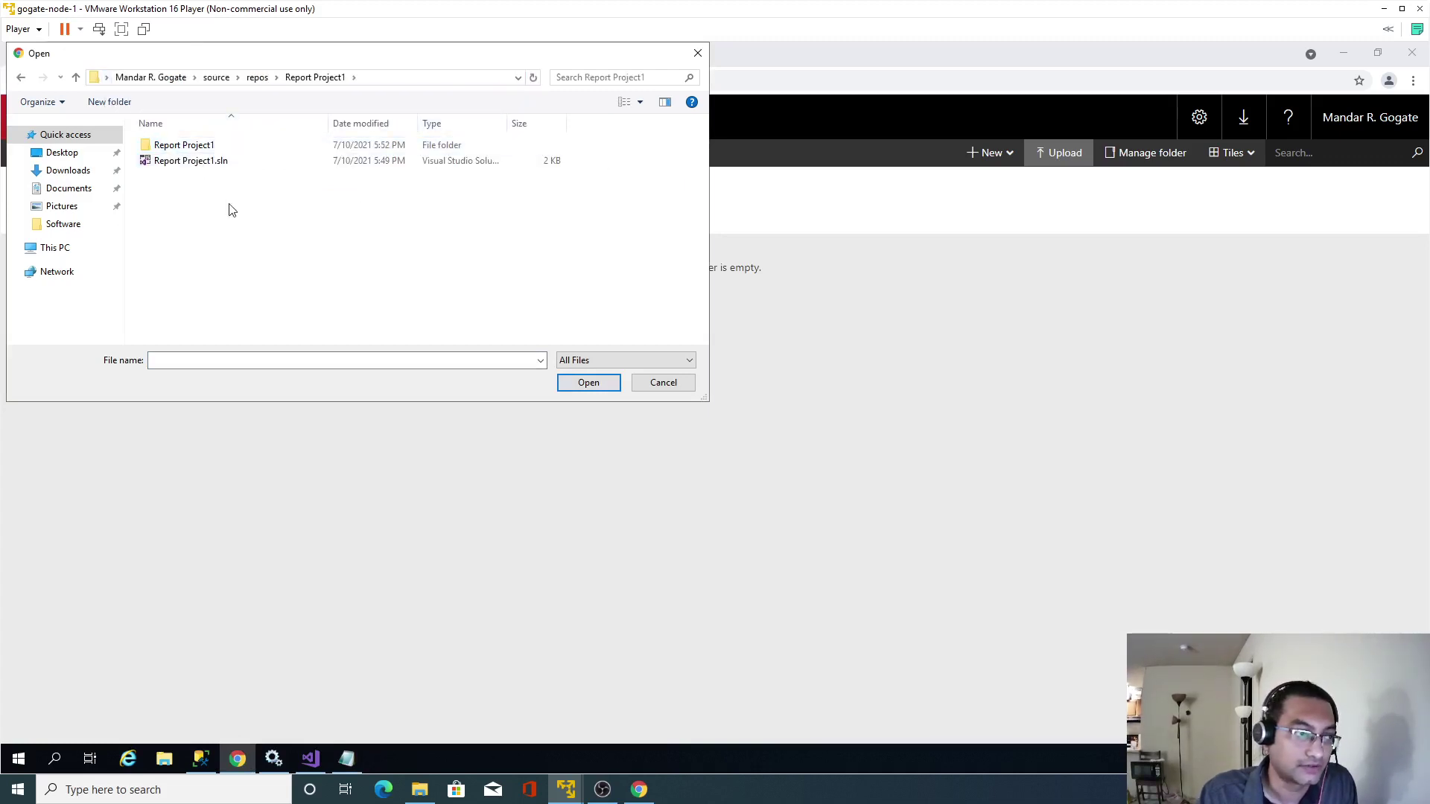
double_click(196, 153)
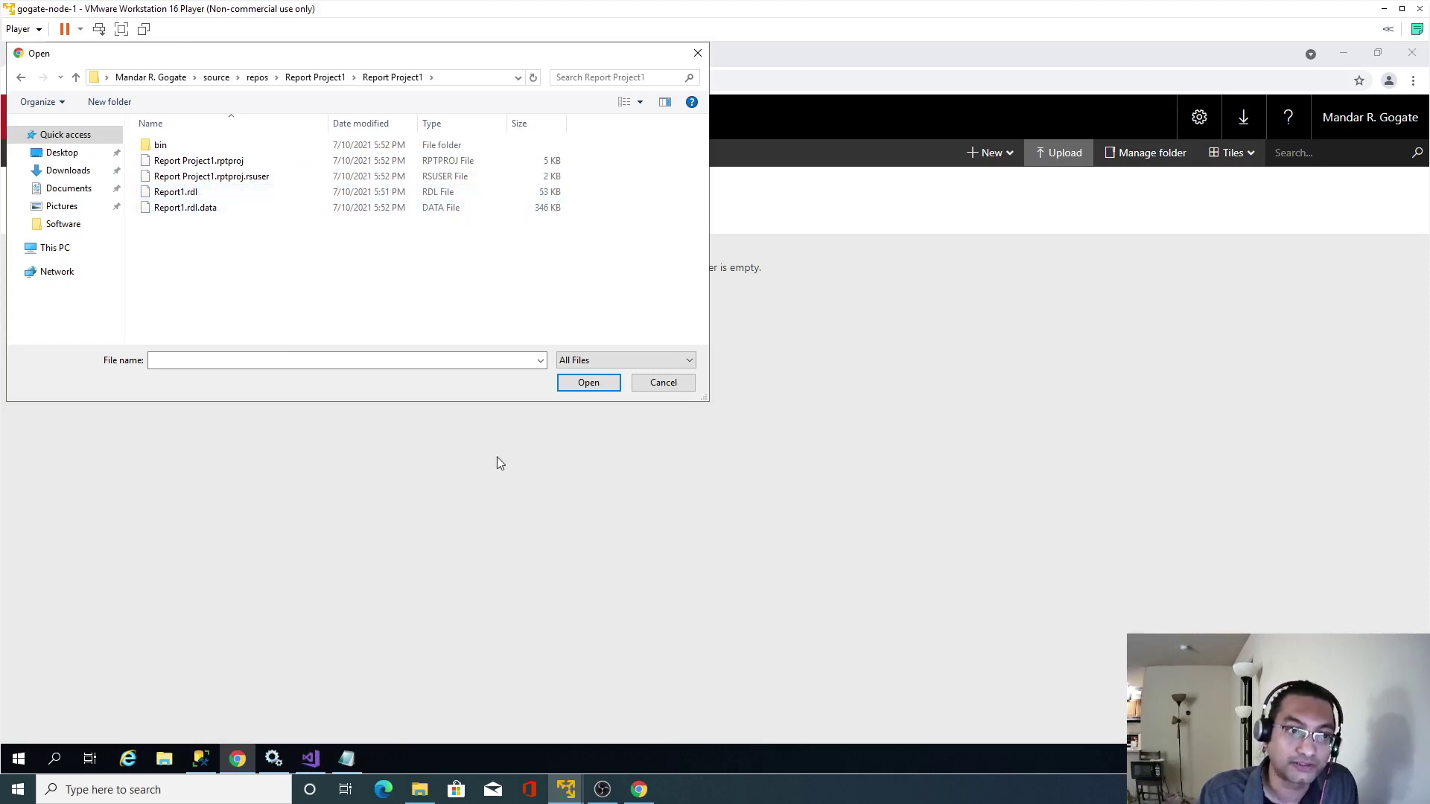
click(177, 197)
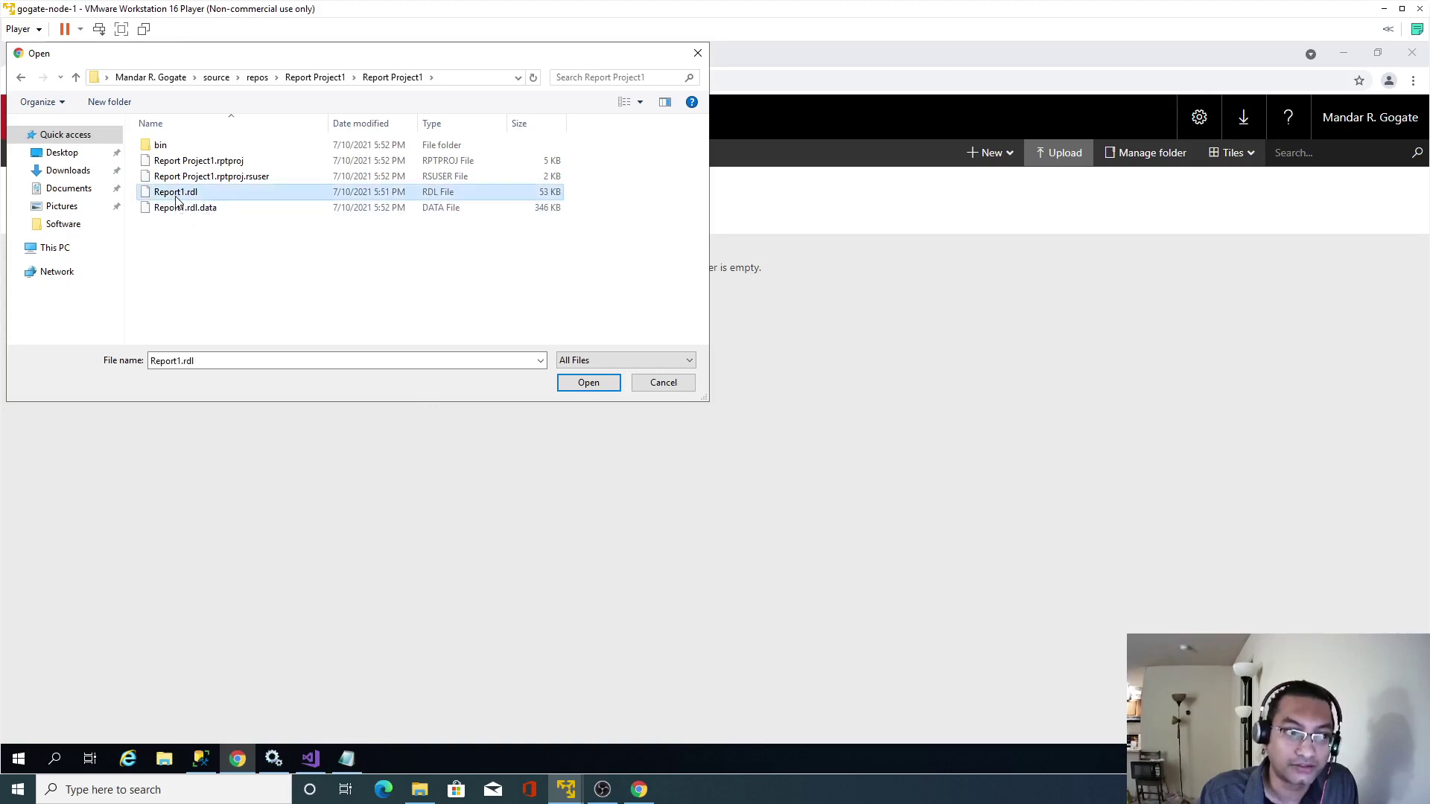
click(565, 385)
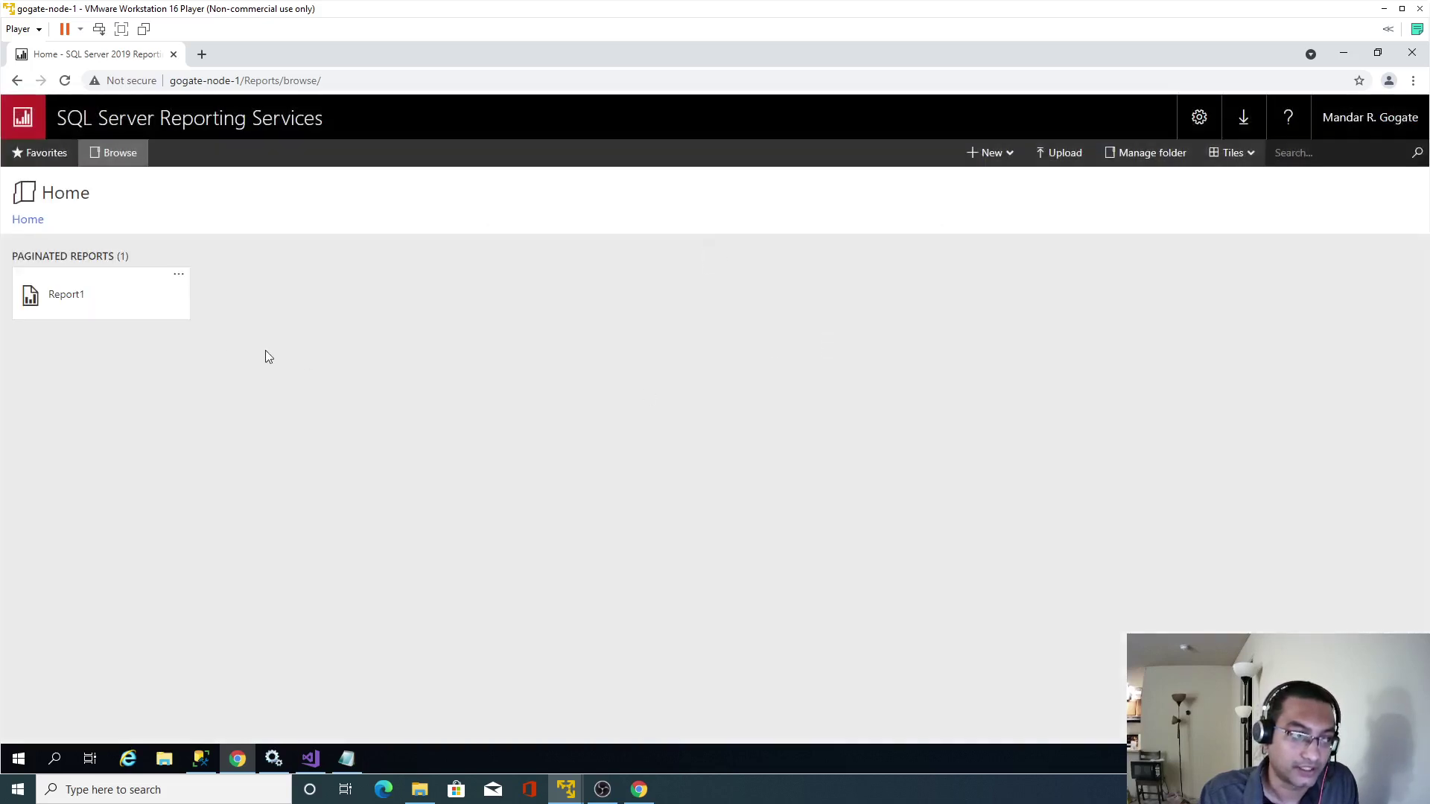
Render Report1 in the portal and export it as a comma-delimited CSV file
click(69, 296)
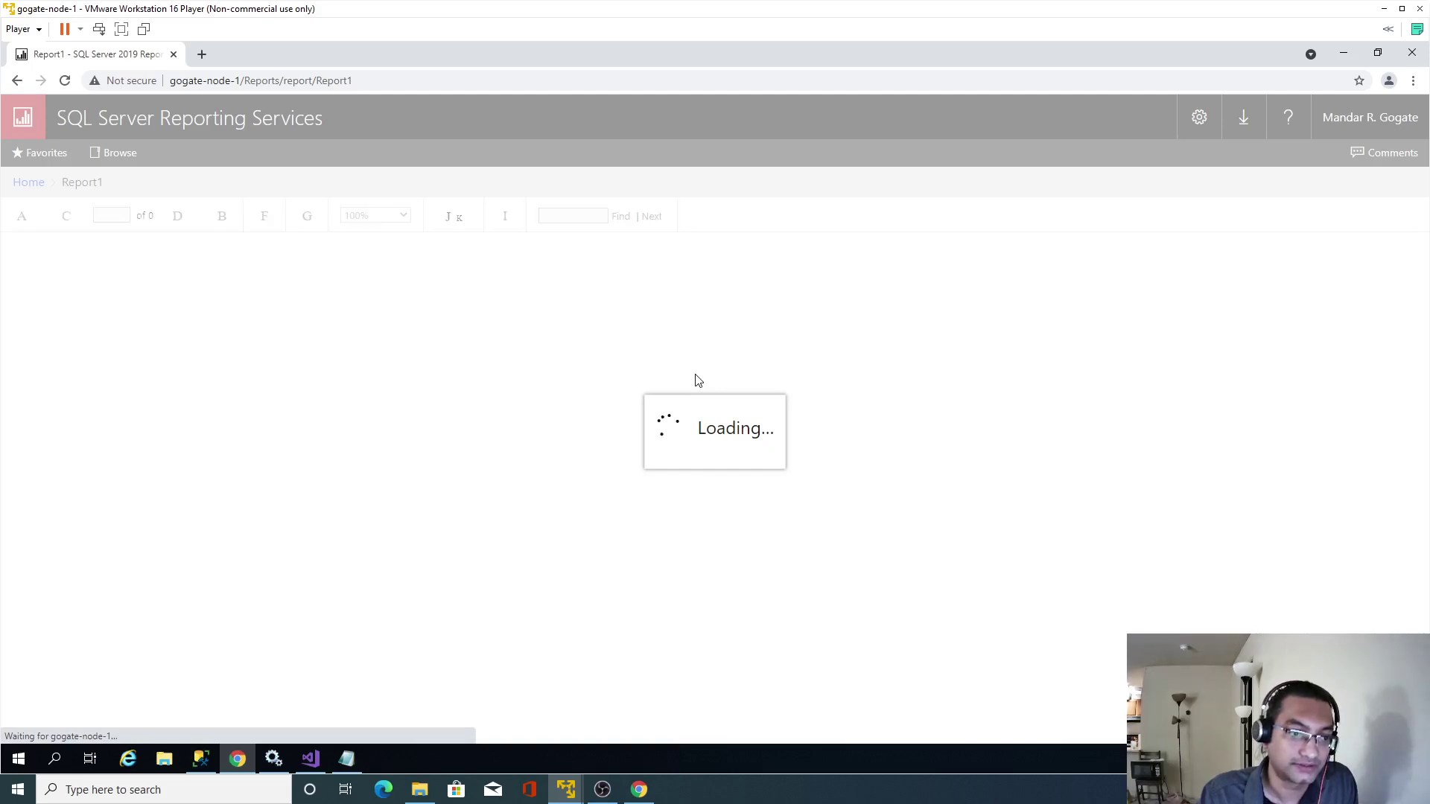
click(313, 758)
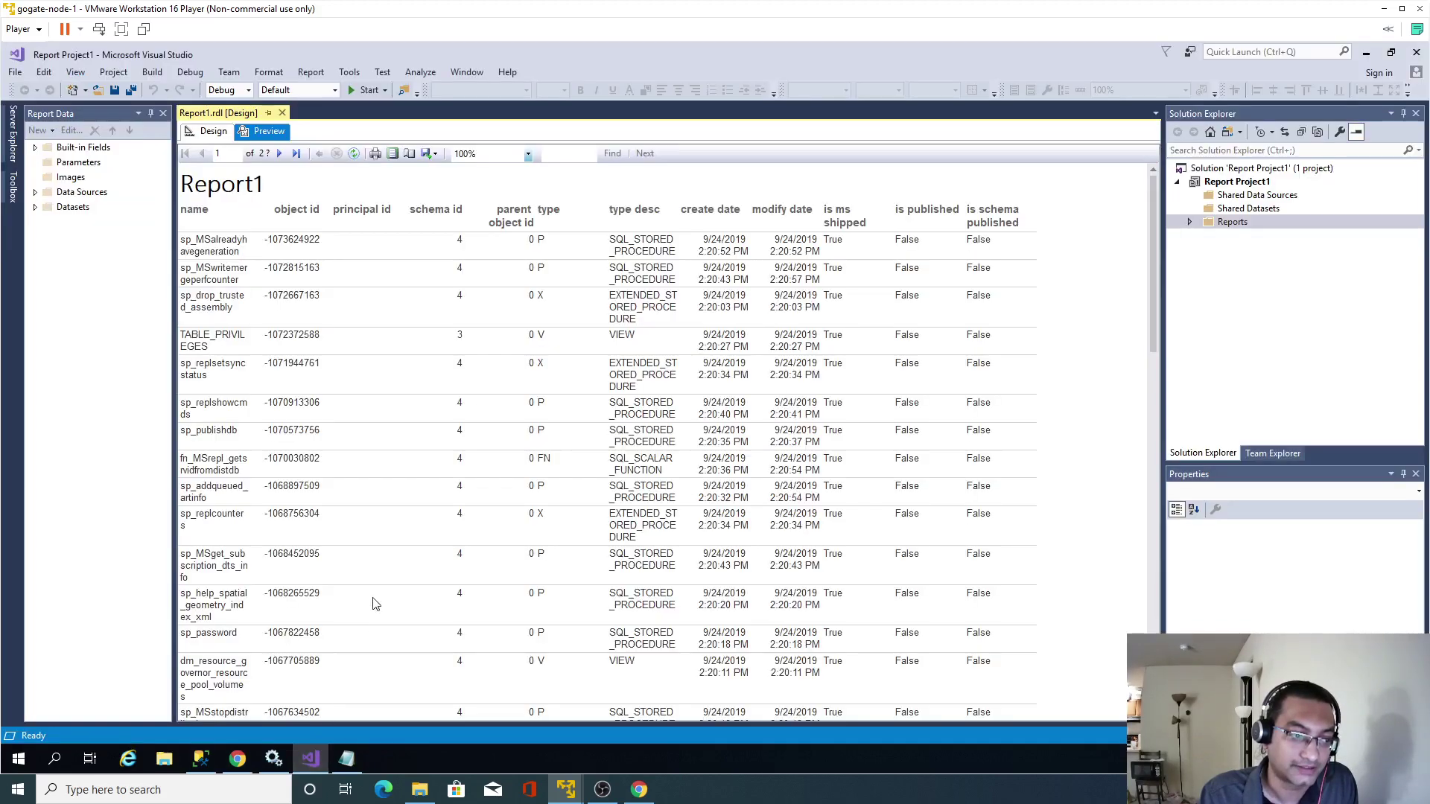
click(1368, 54)
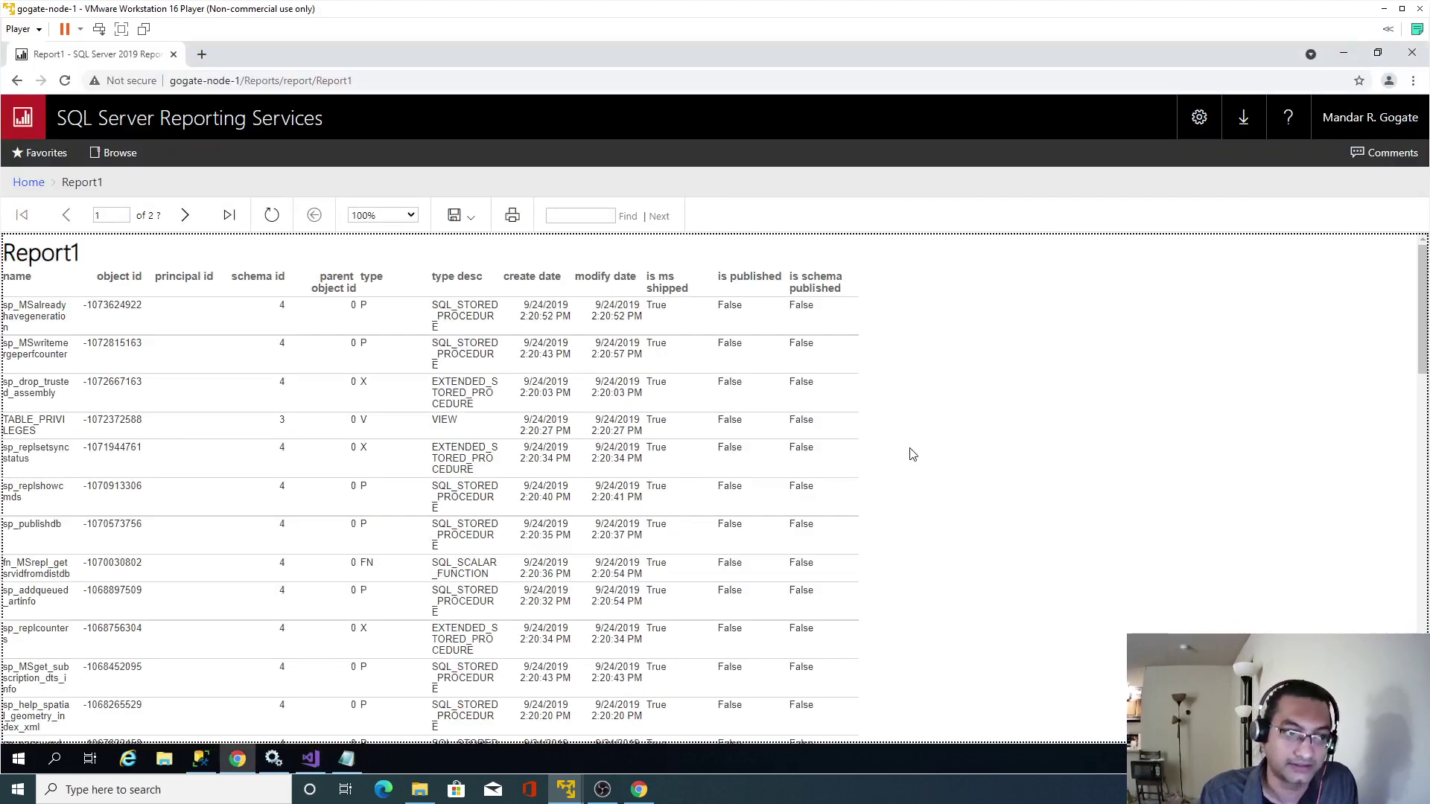
click(460, 215)
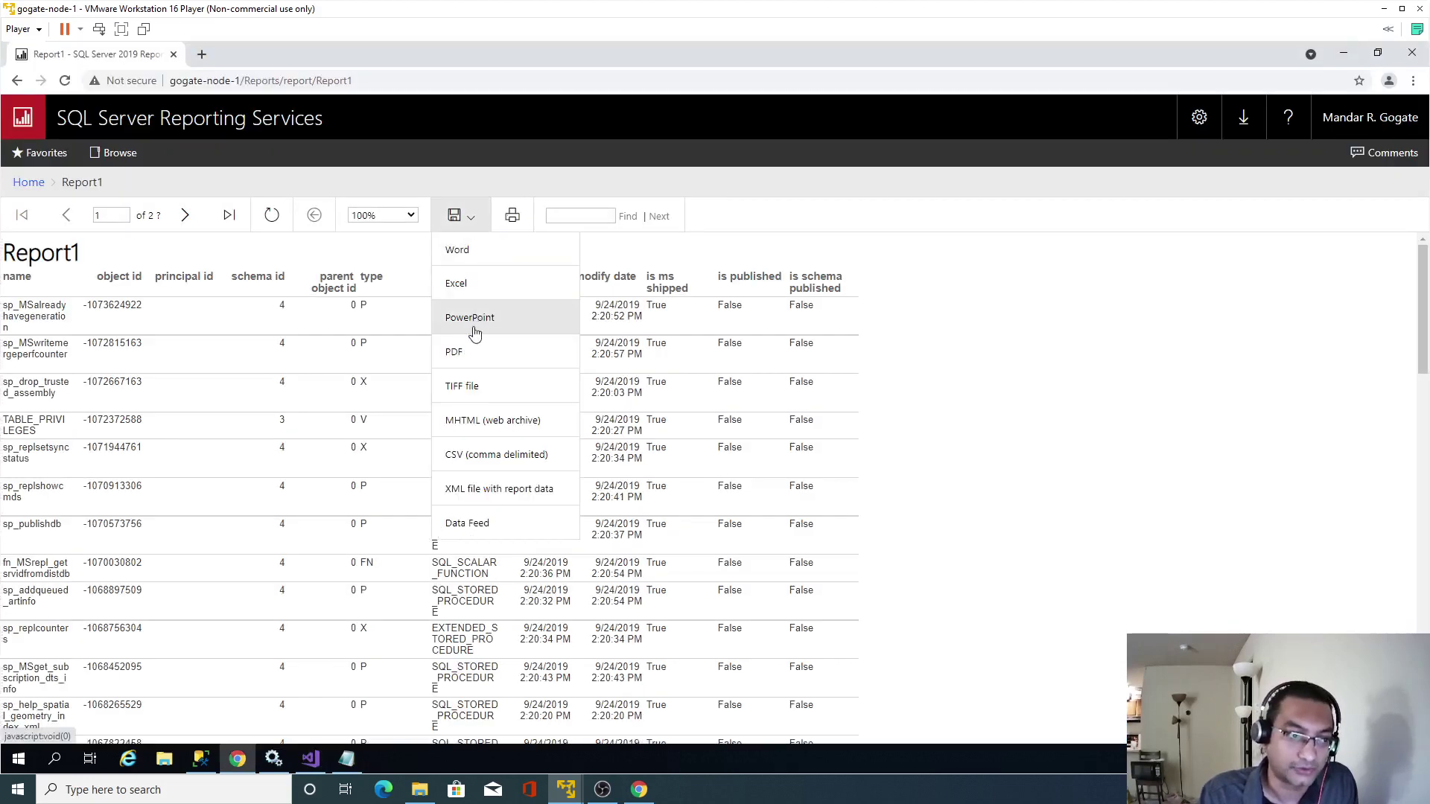
click(481, 457)
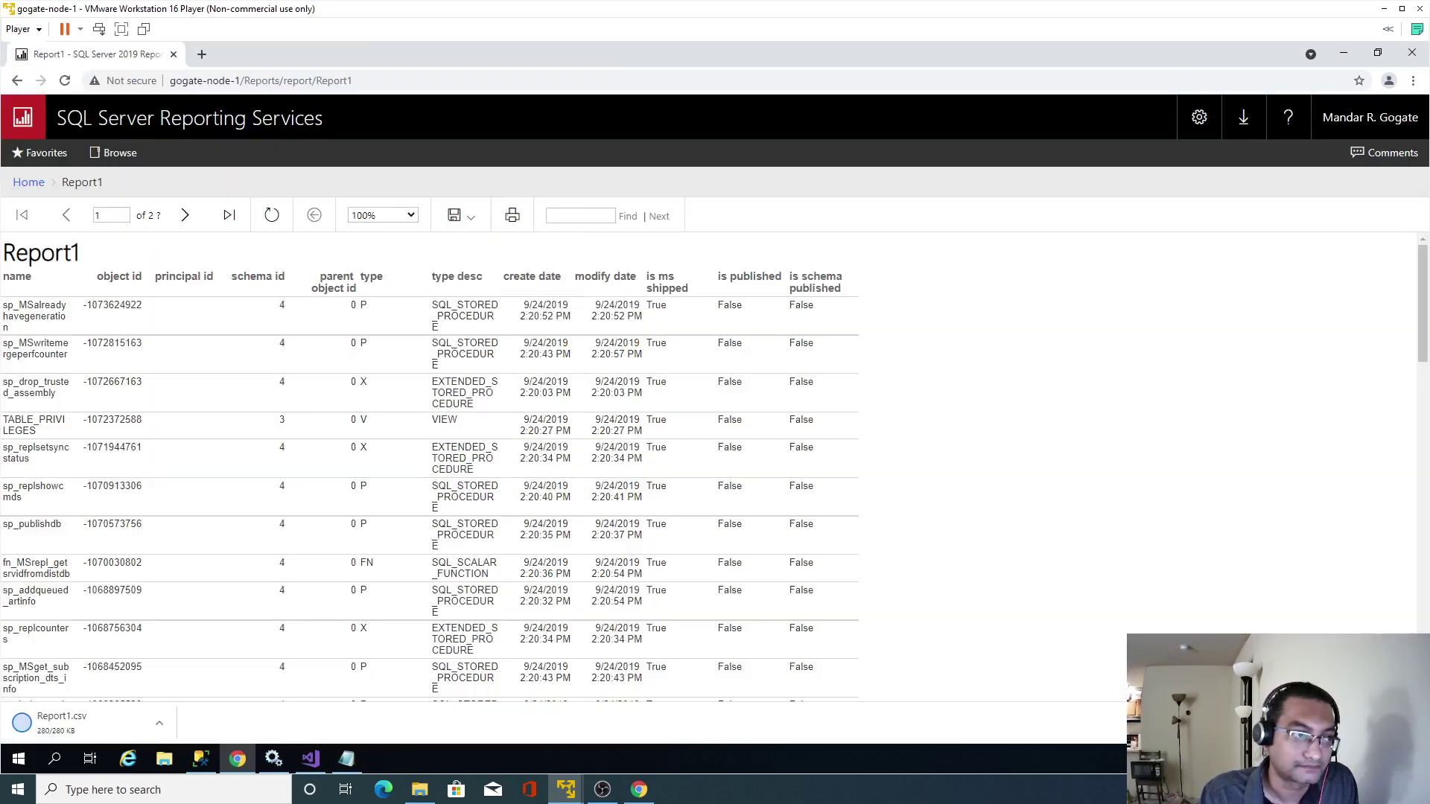
click(136, 724)
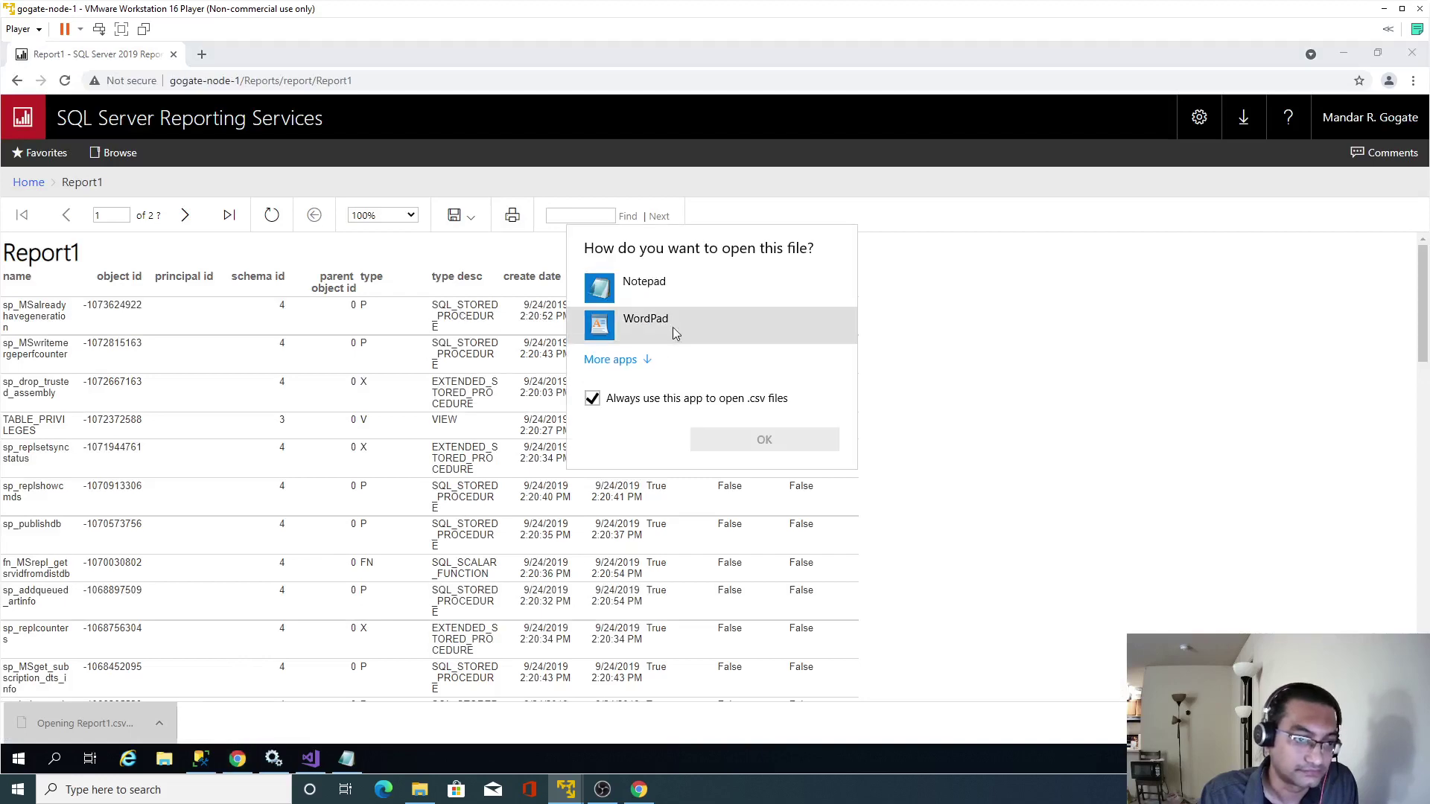
double_click(645, 290)
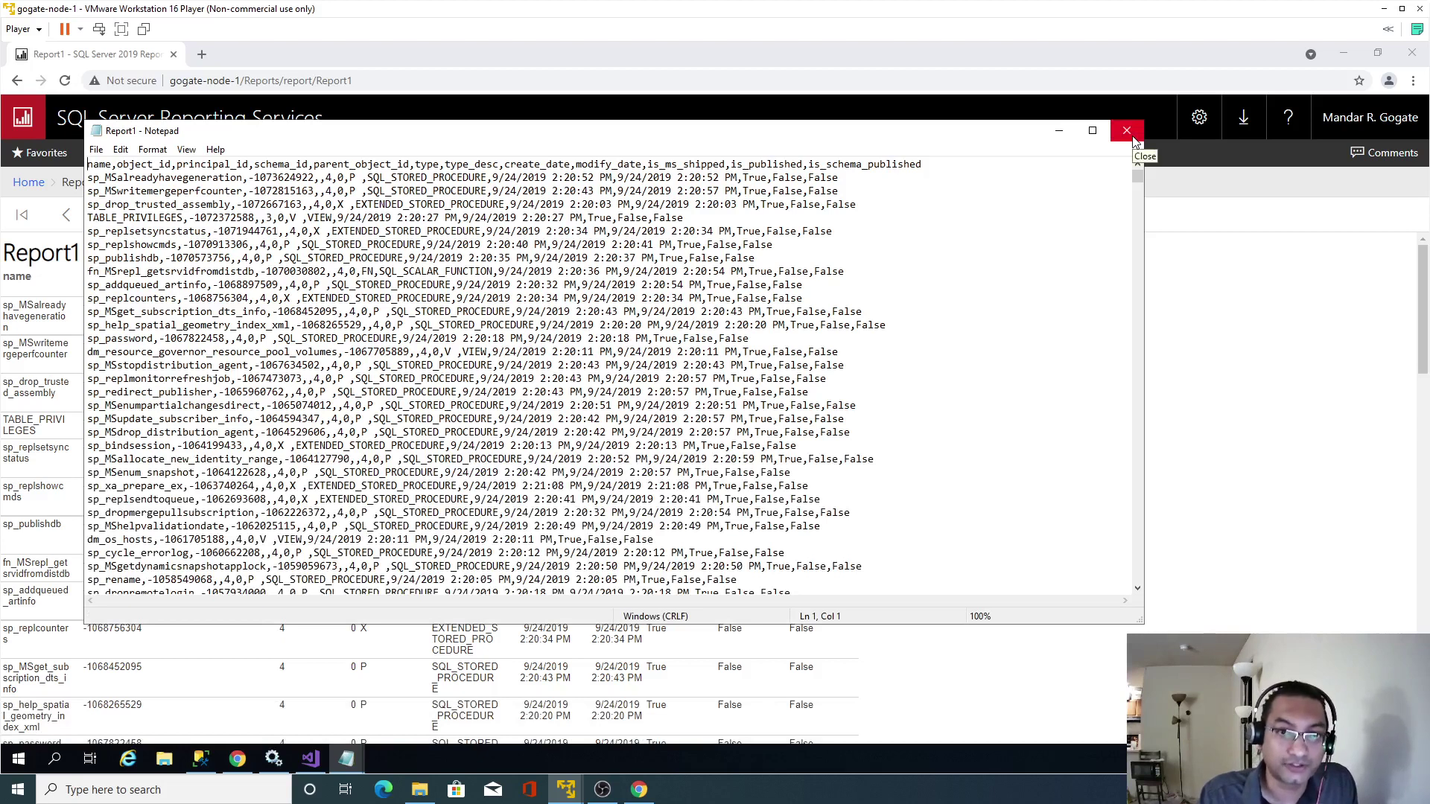
click(1127, 131)
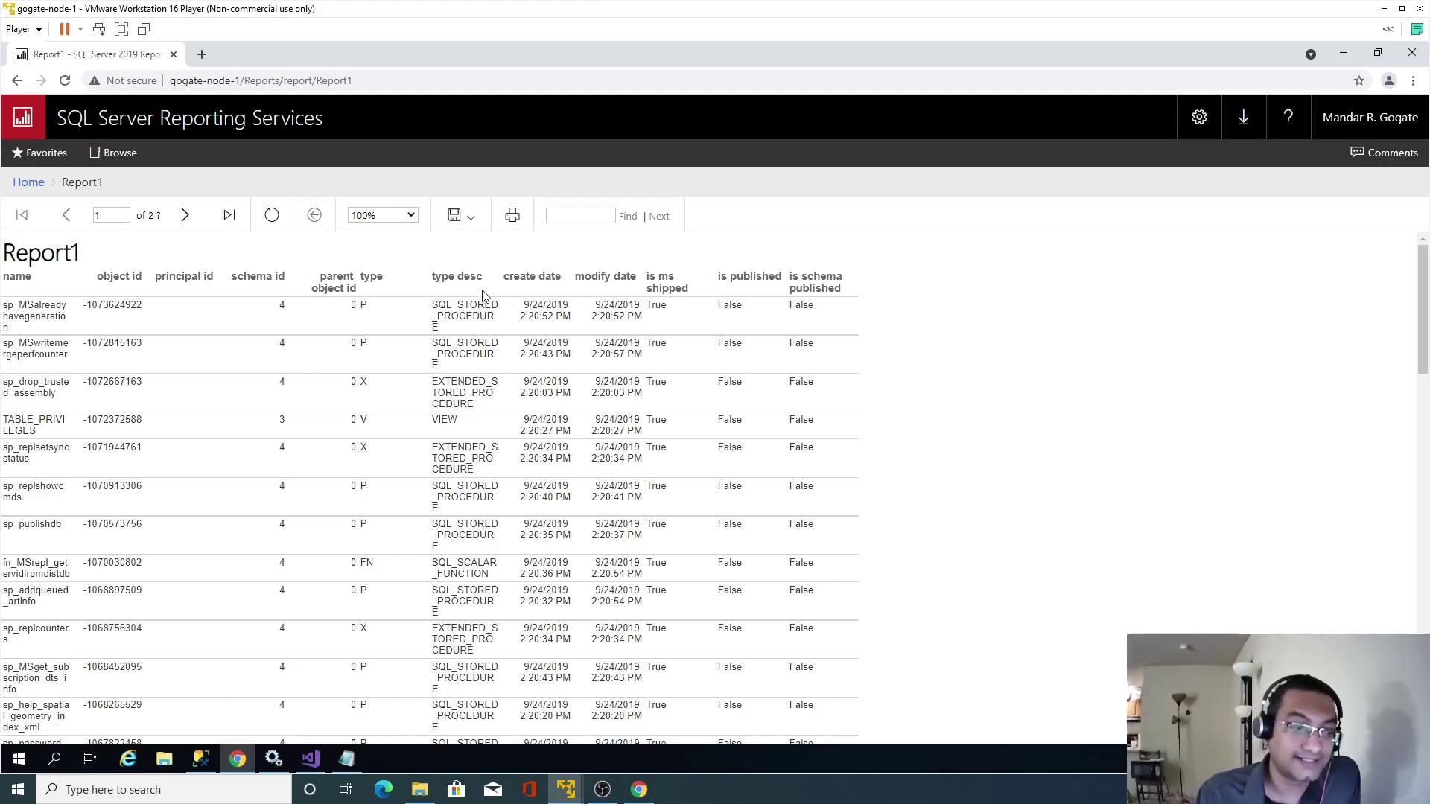
Bring Visual Studio back to show Report1's 27-page sys.all_objects preview
click(311, 759)
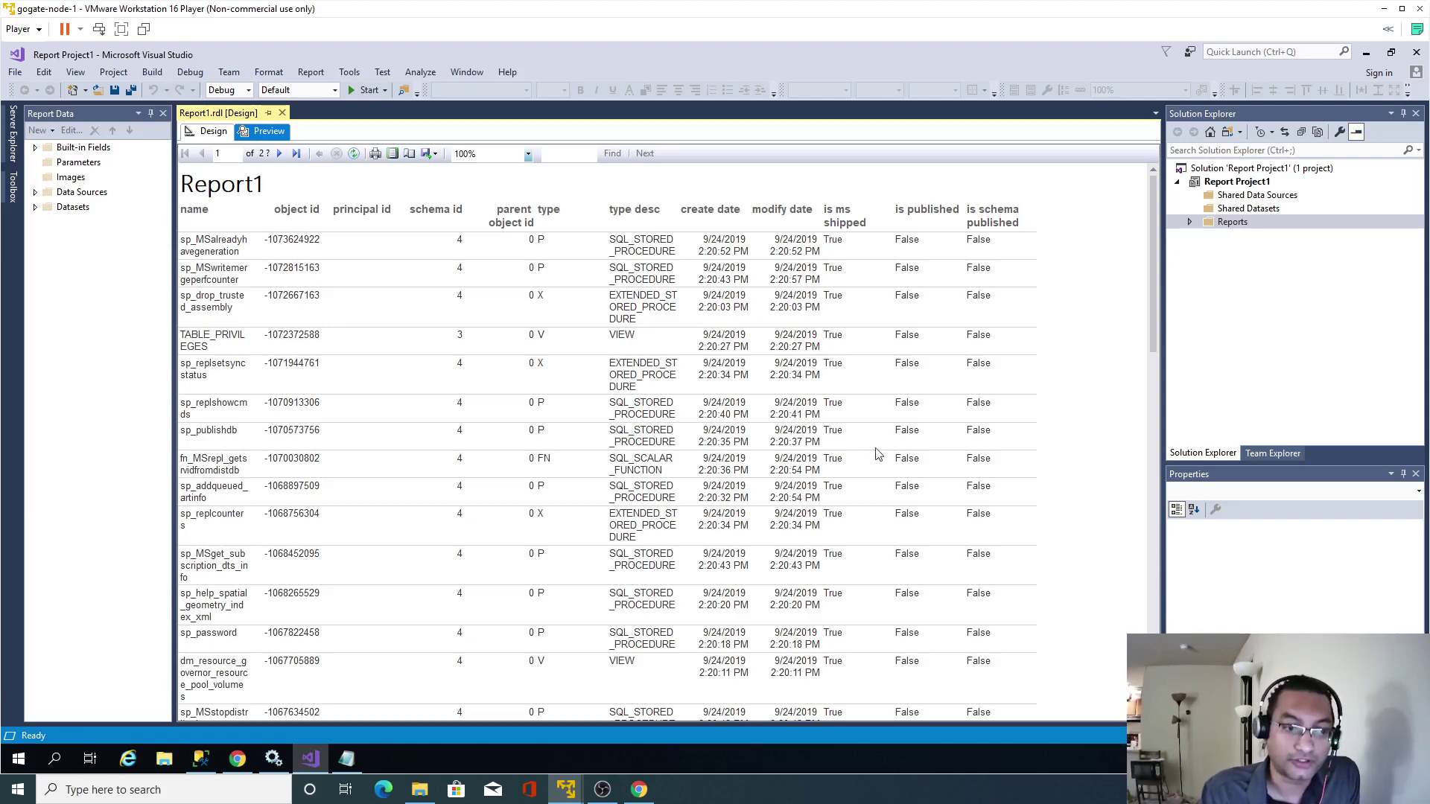
click(602, 790)
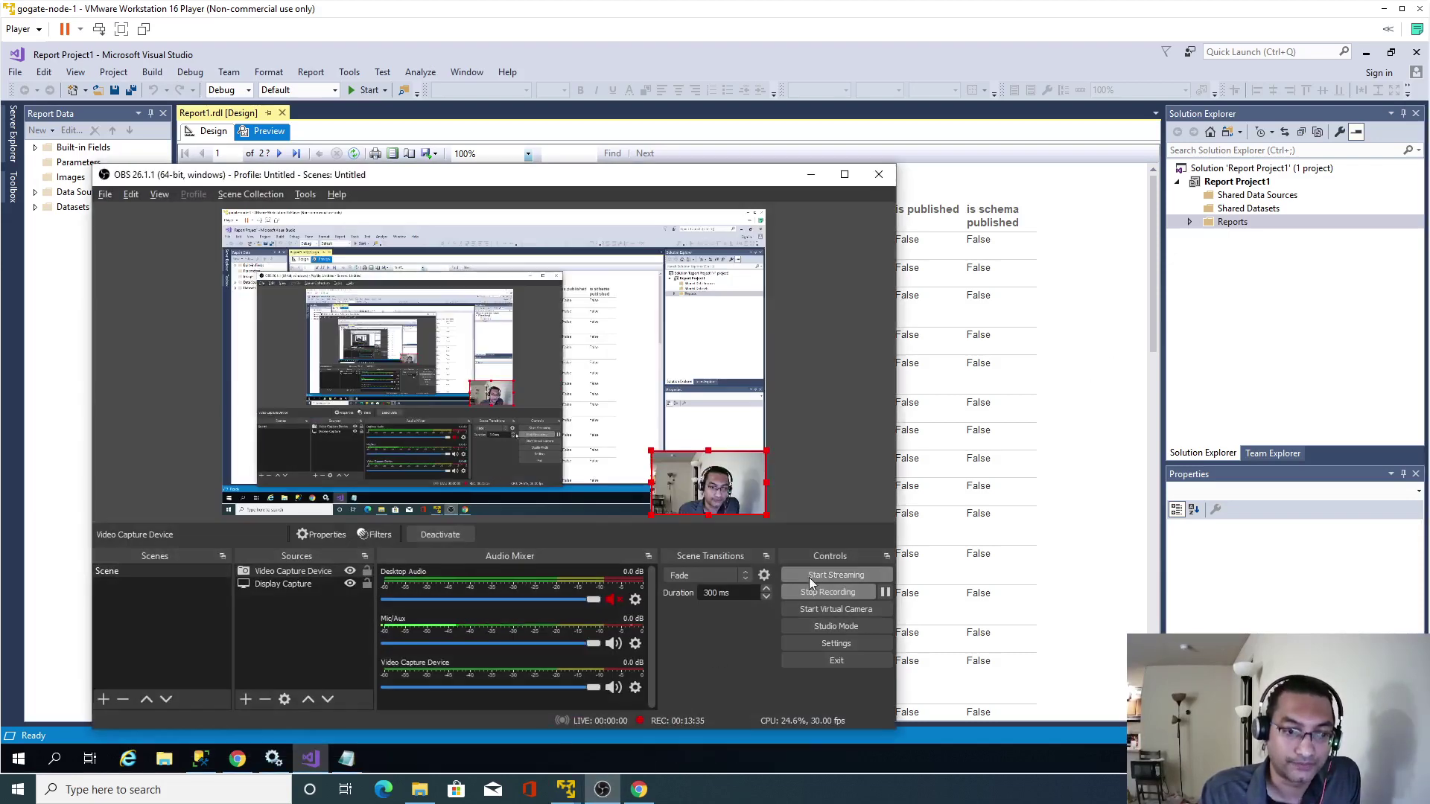